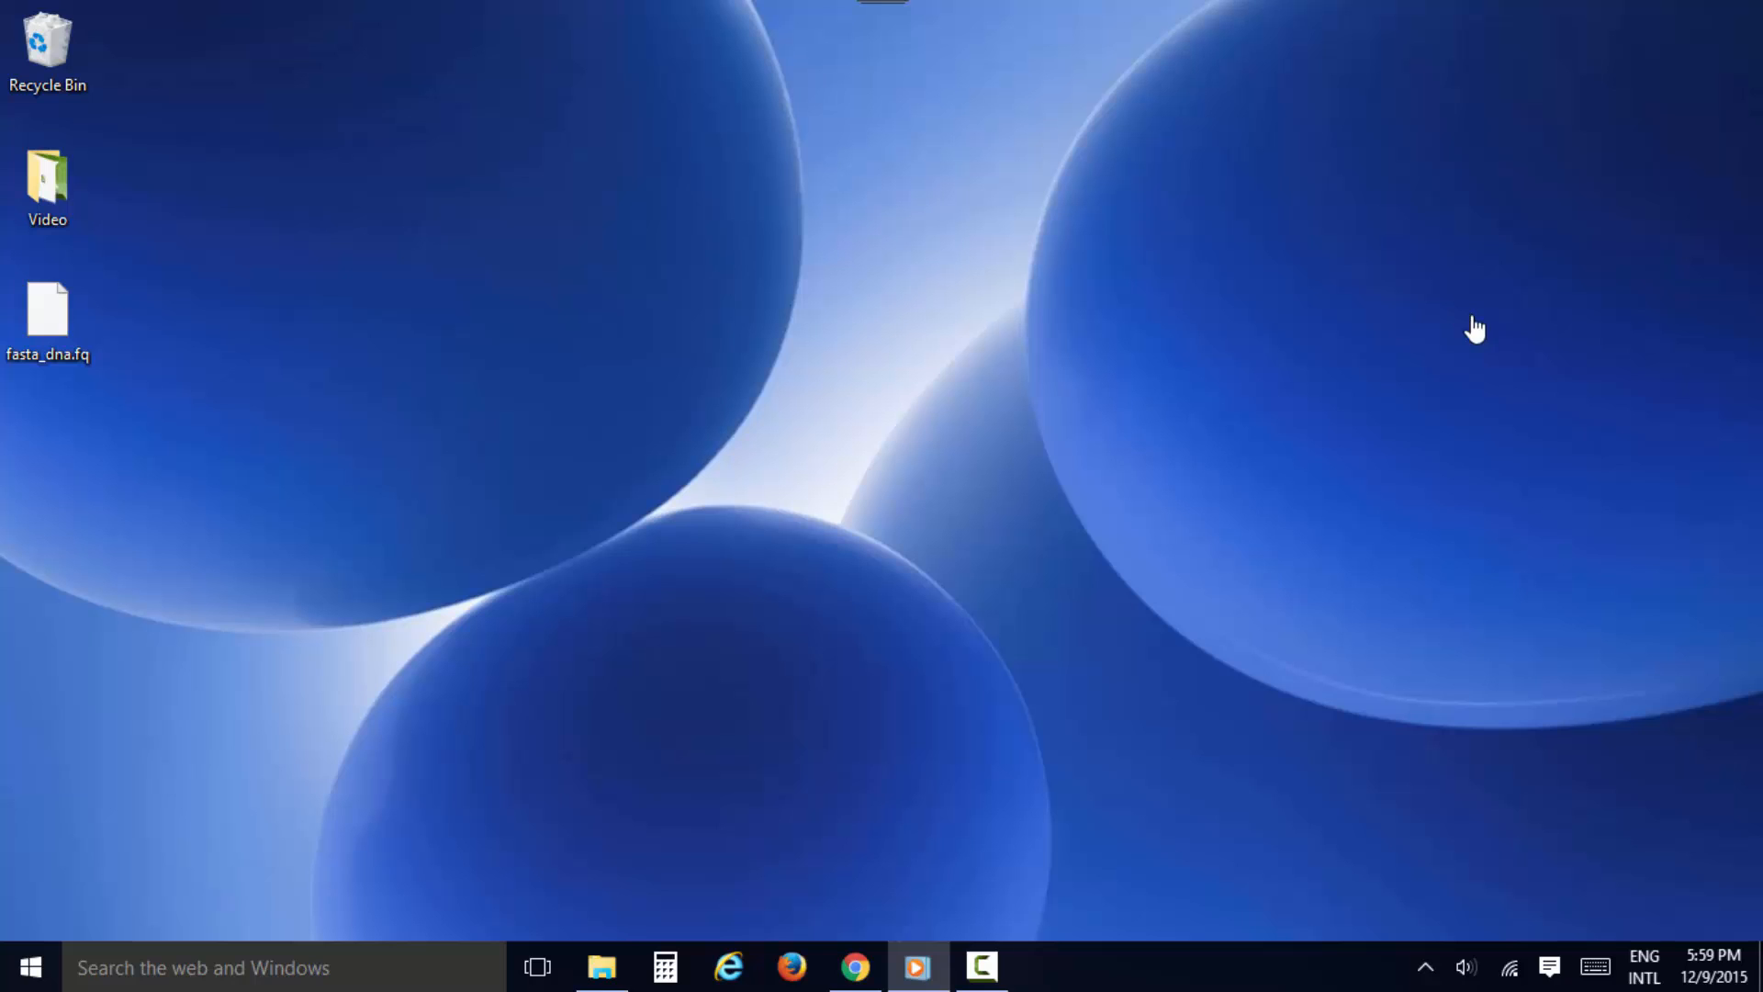
Switch to Chrome and look through the GenomePro home page's feature overview, audience and testimonials sections
left_click(855, 966)
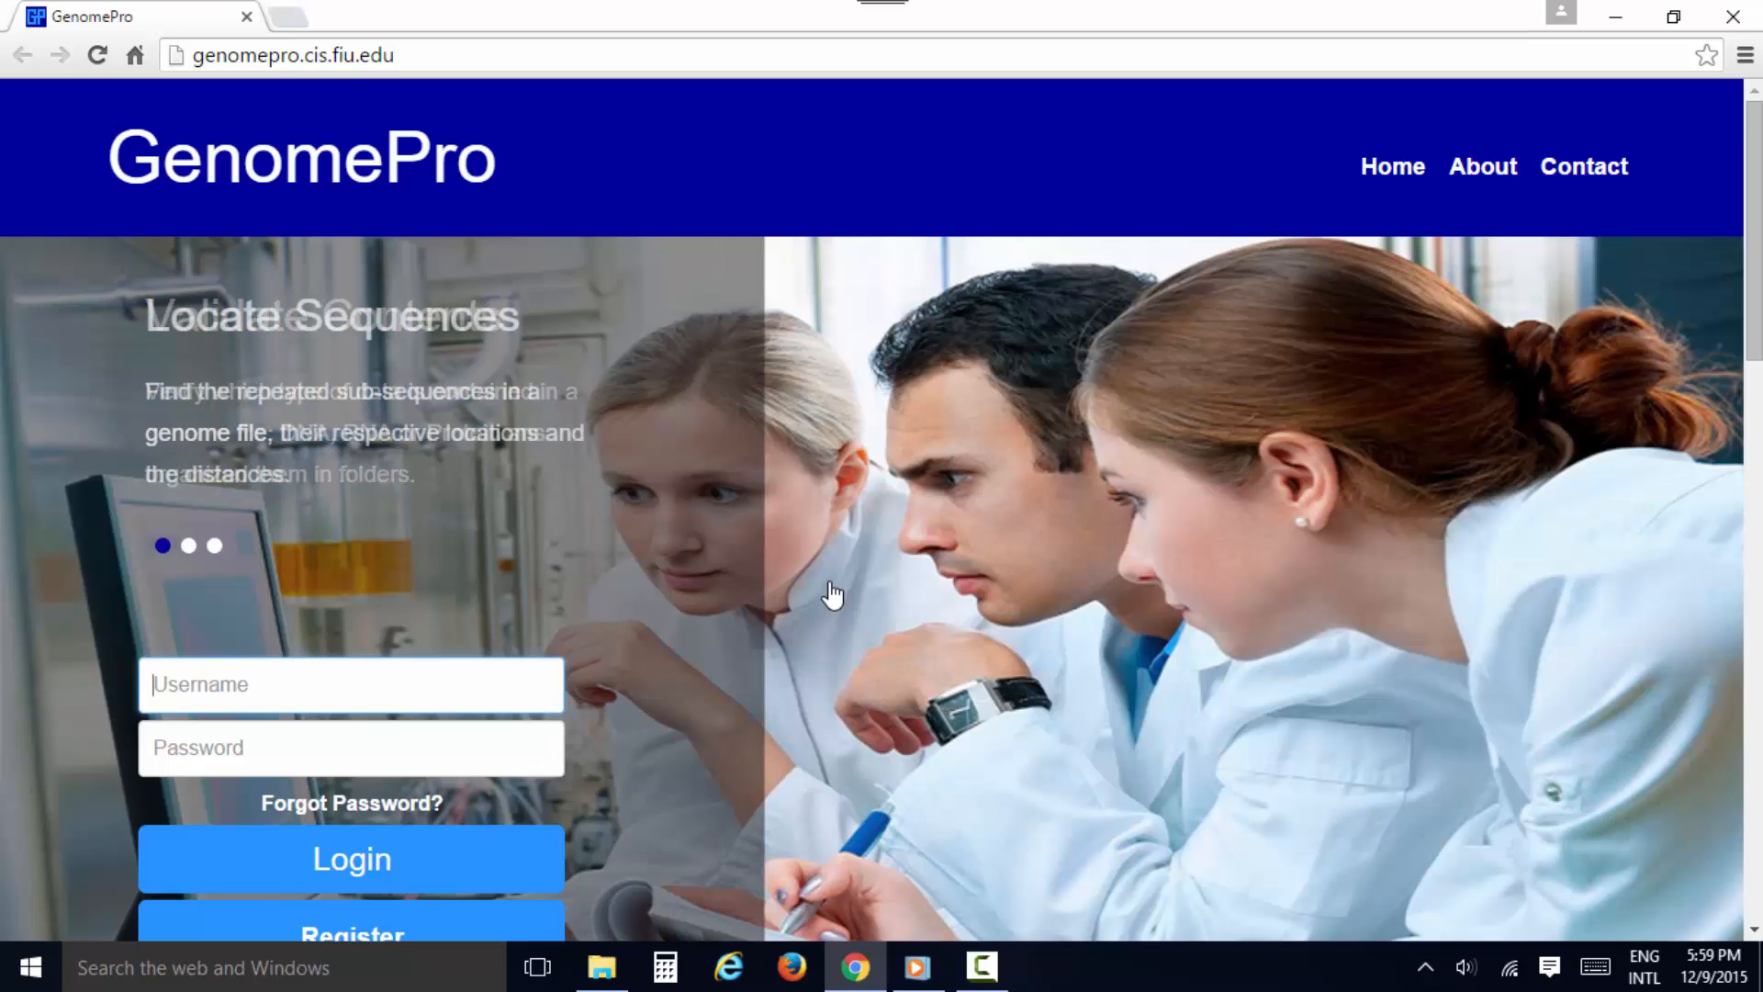
scroll(831, 587, "down", 8)
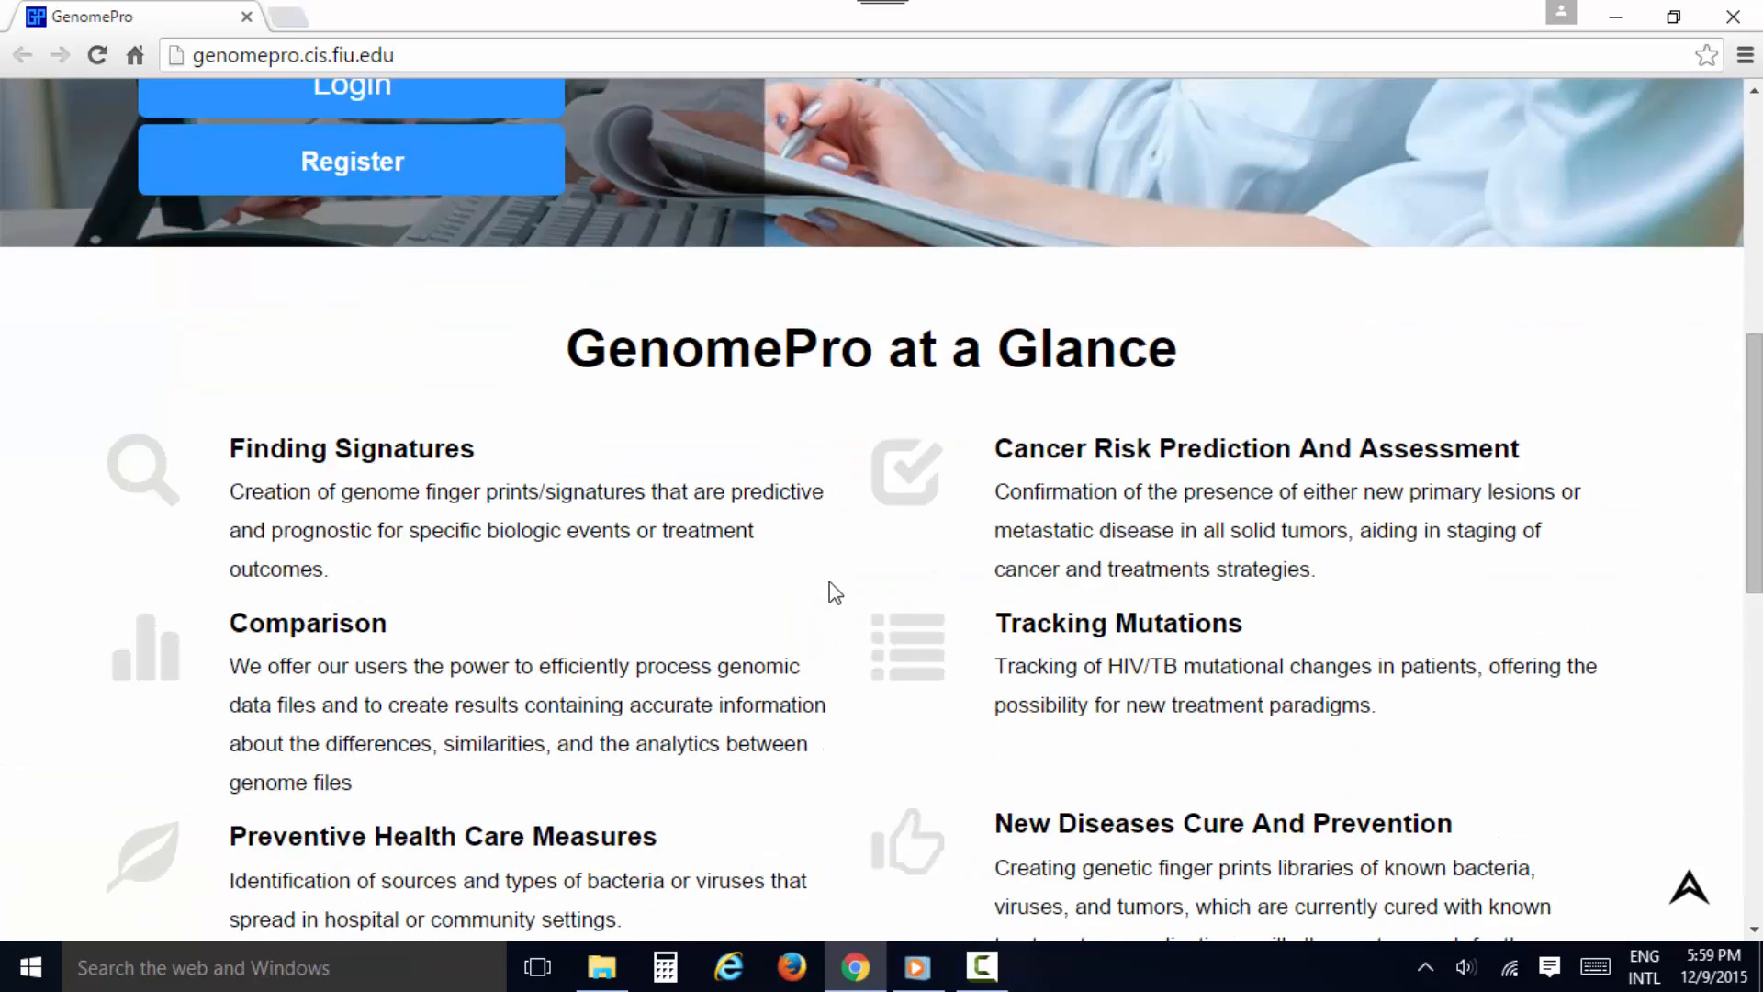
scroll(835, 592, "down", 3)
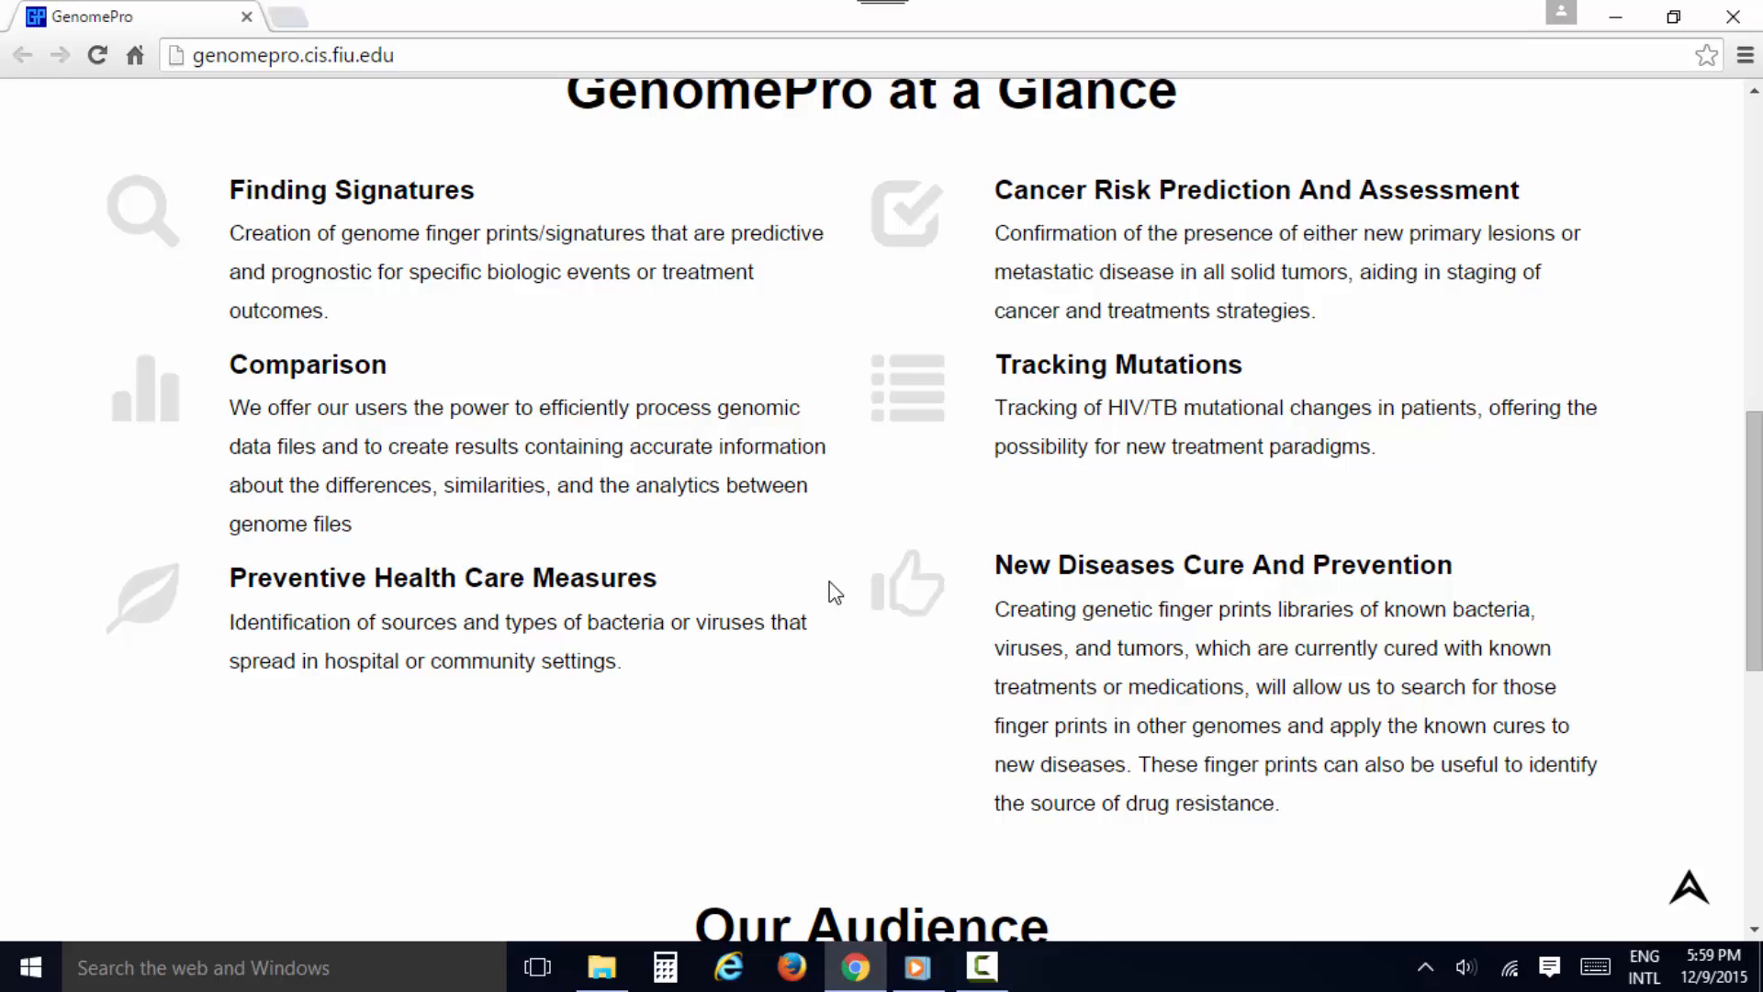
scroll(829, 582, "down", 8)
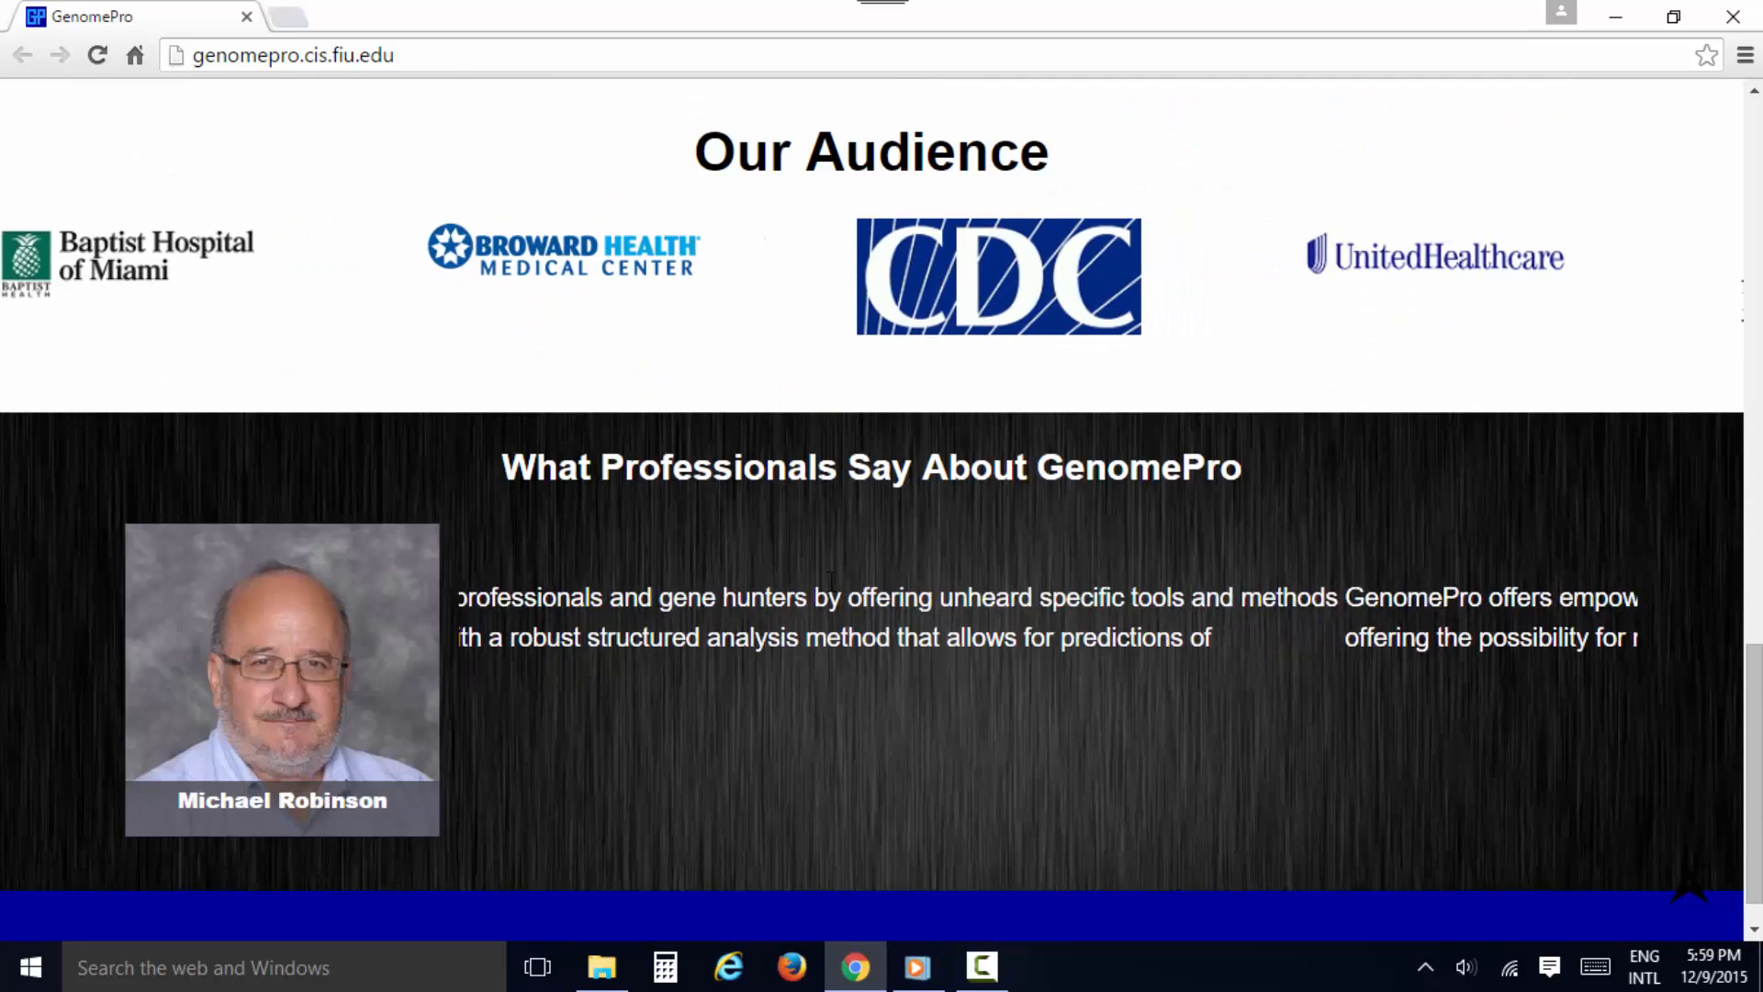
mouse_move(387, 705)
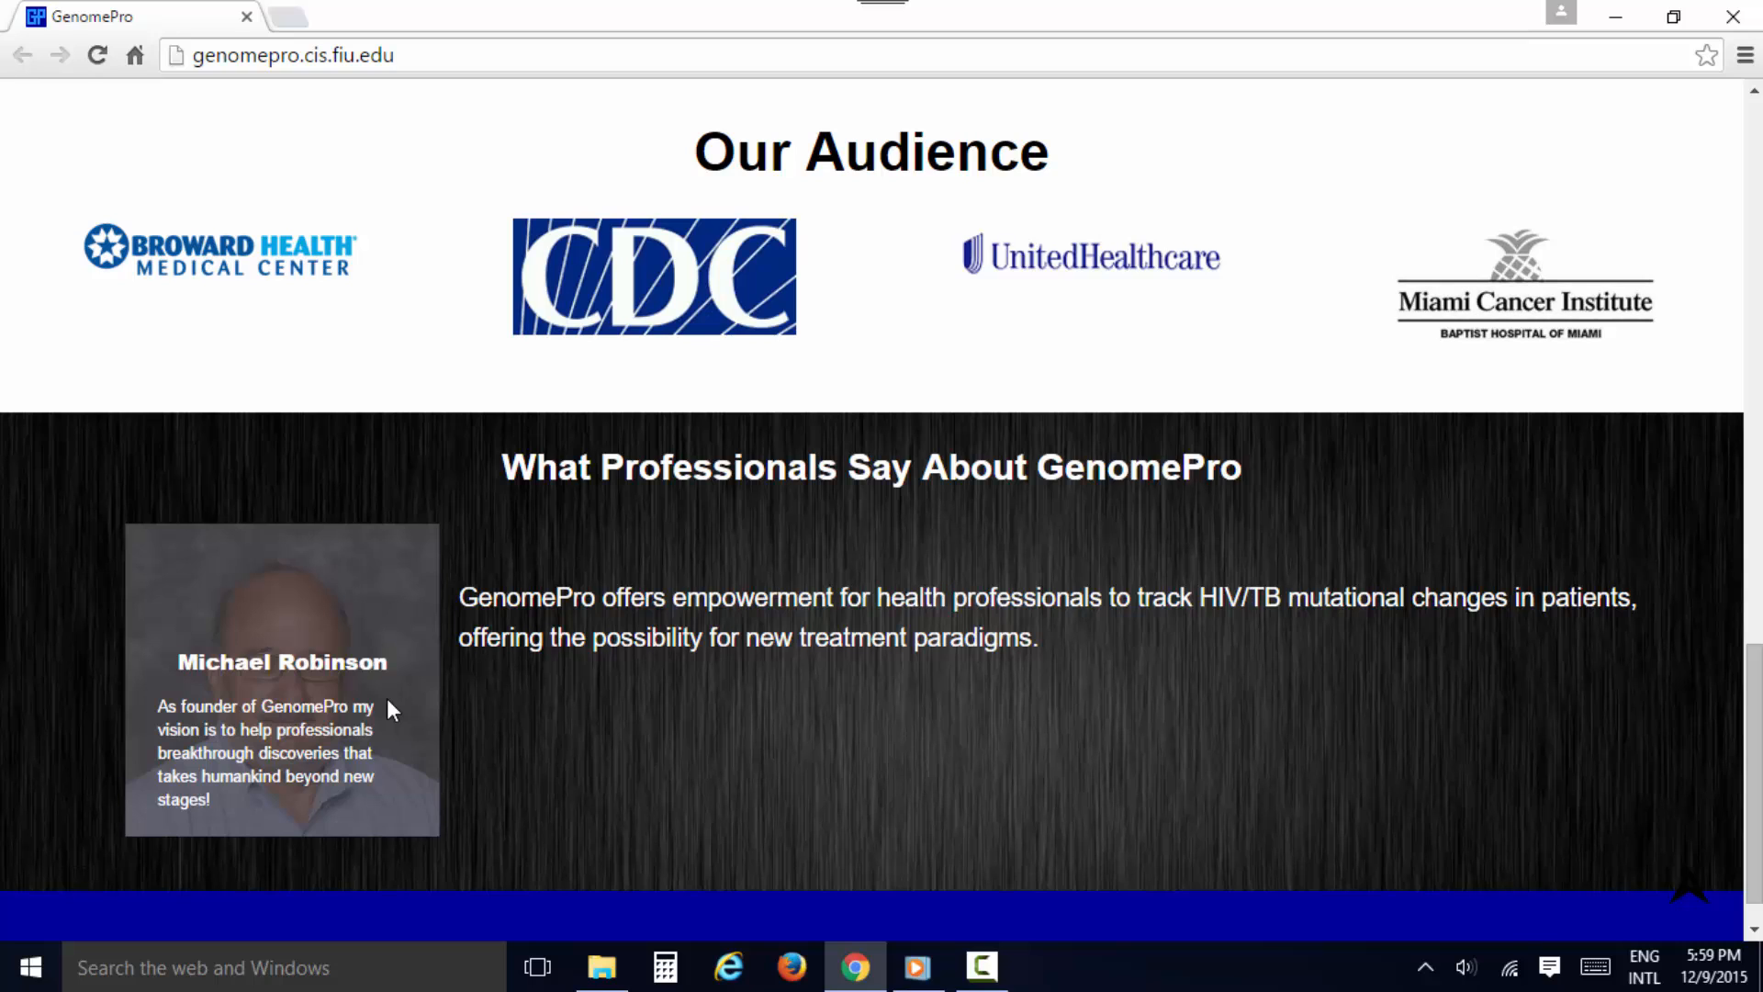
scroll(642, 661, "up", 14)
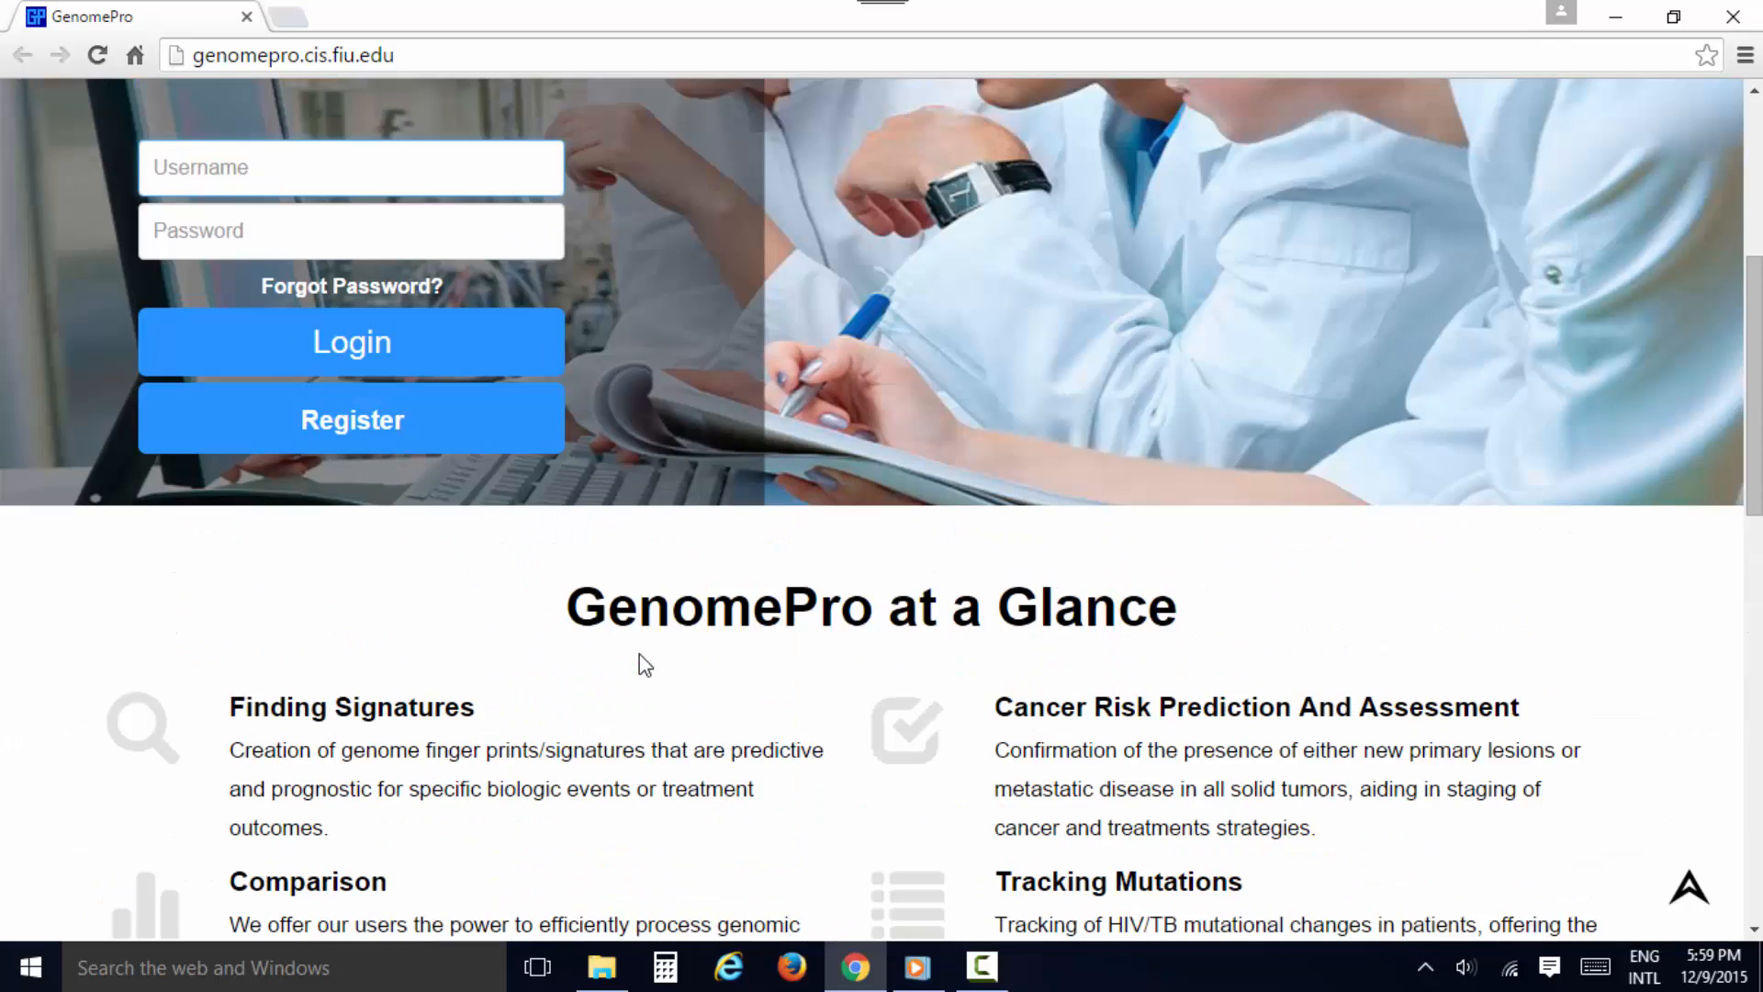
scroll(640, 655, "up", 5)
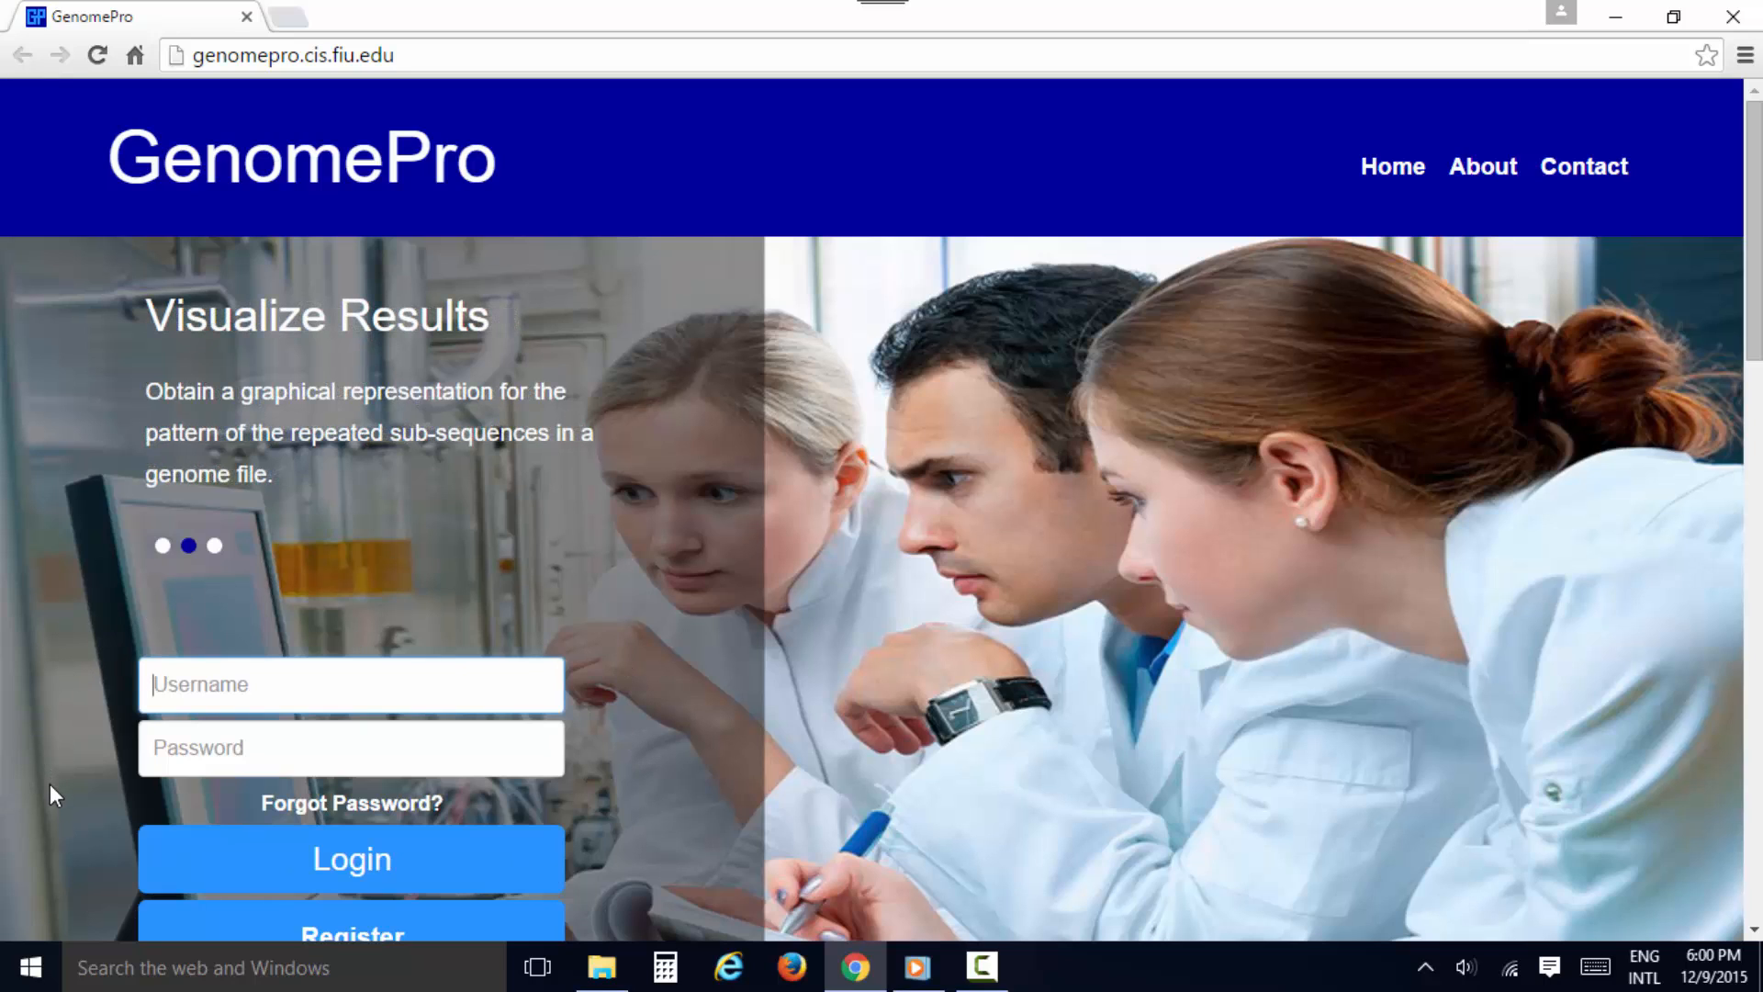
Open the account registration form from the home page
scroll(50, 784, "down", 2)
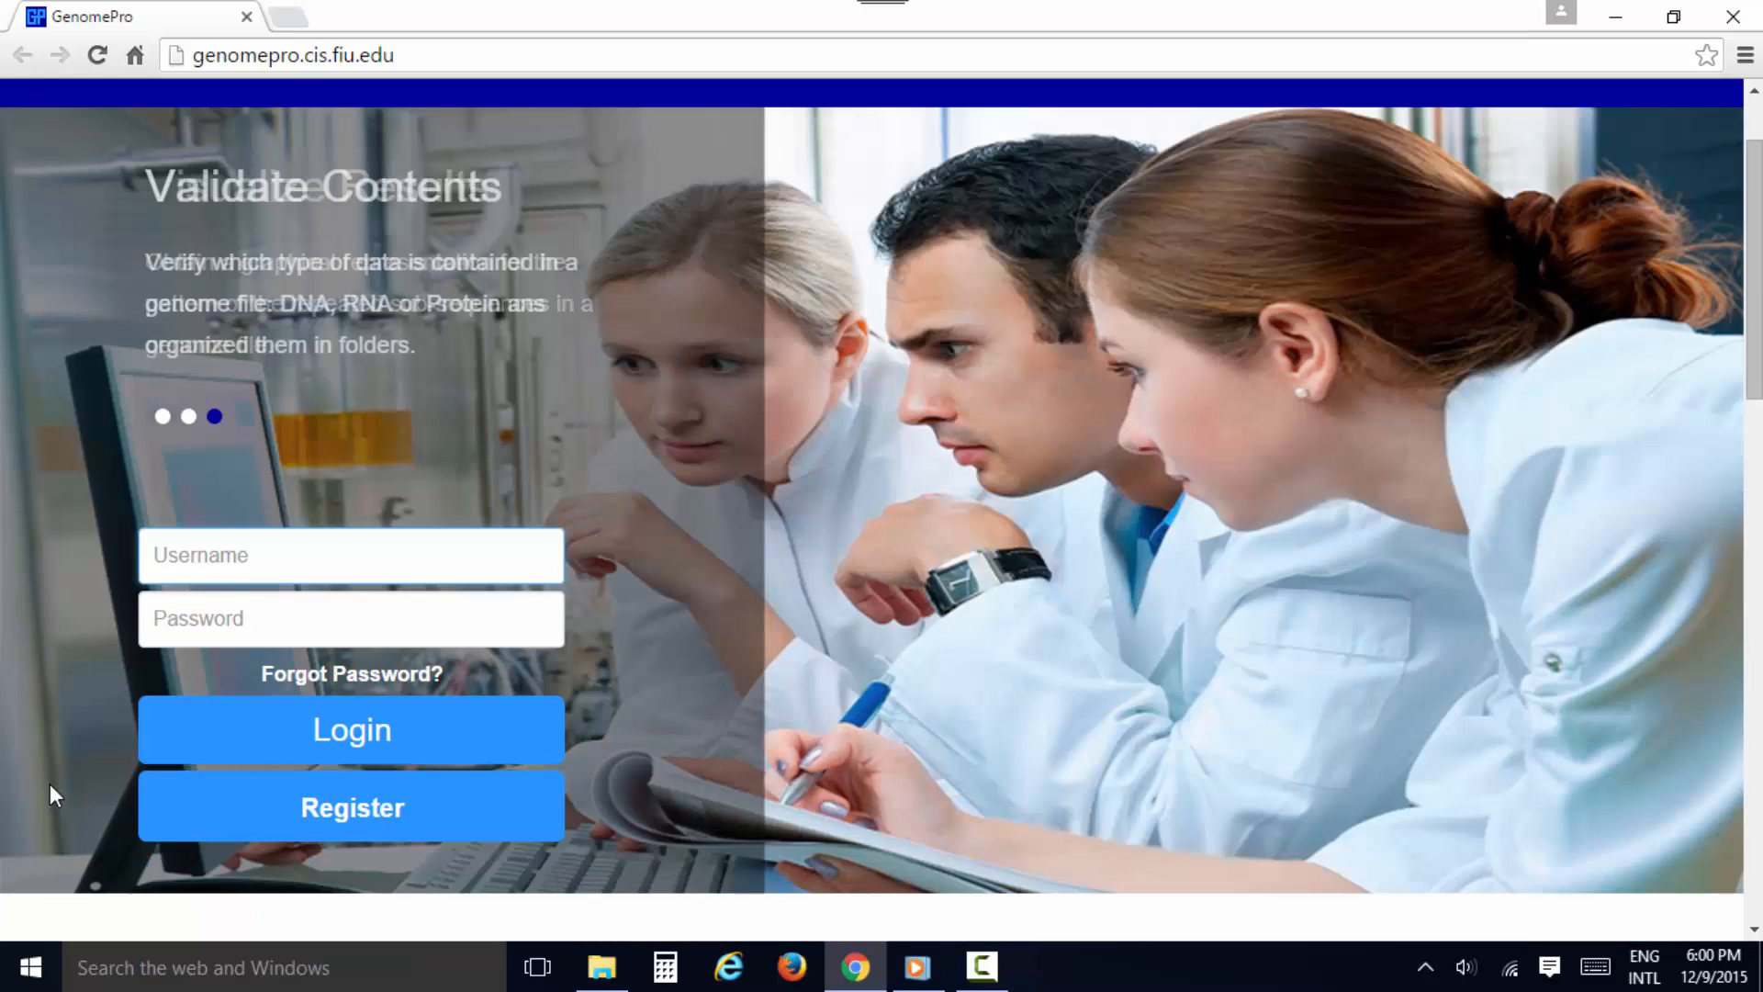
left_click(346, 816)
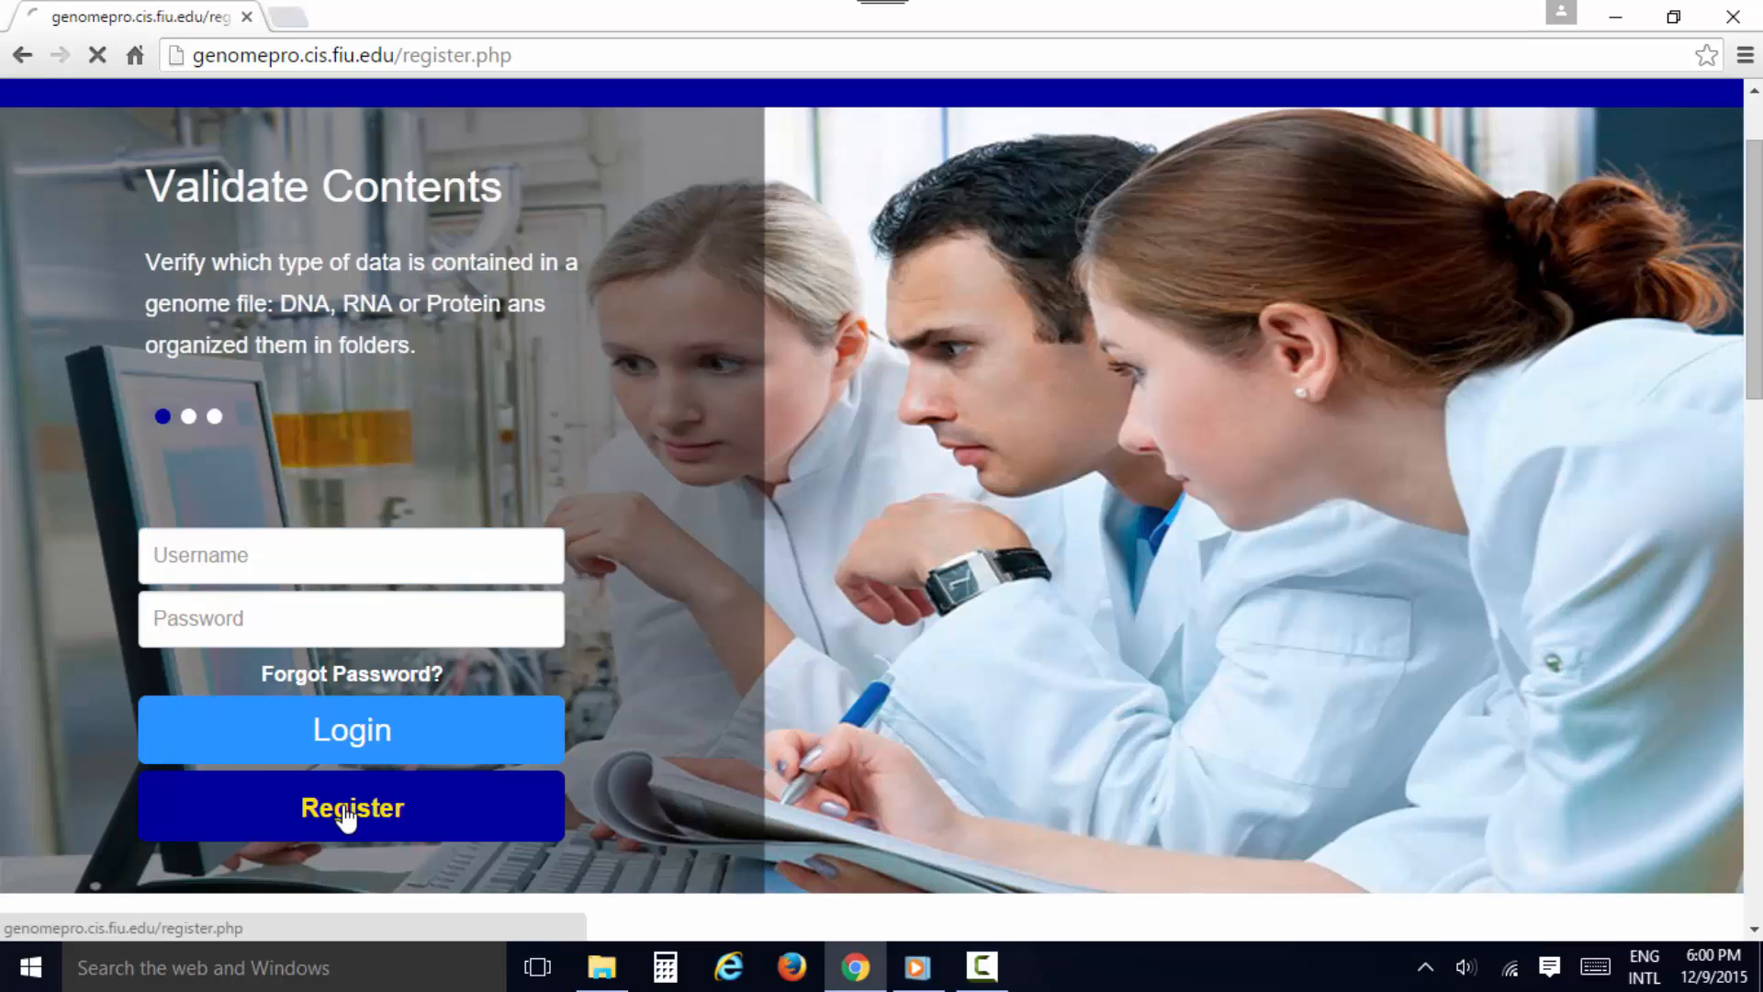
scroll(440, 574, "down", 2)
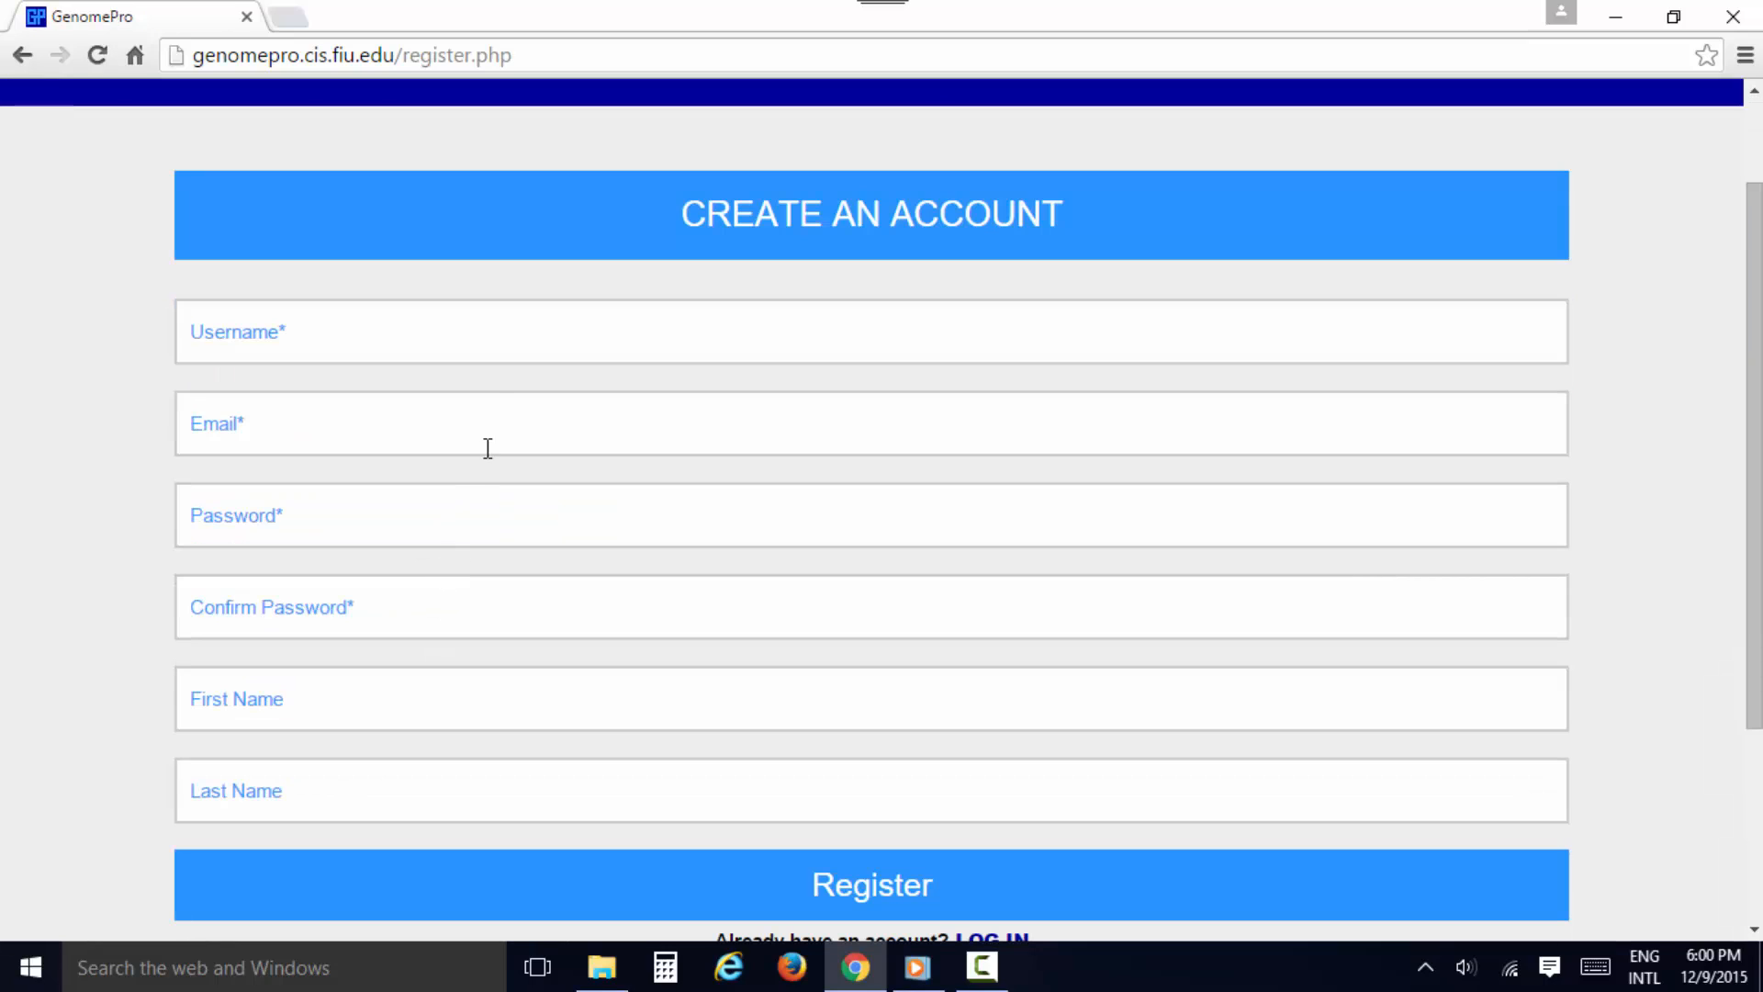
Fill in the username, e-mail address, password and password confirmation for the new account, leaving the name fields empty
left_click(489, 349)
type("blastoy")
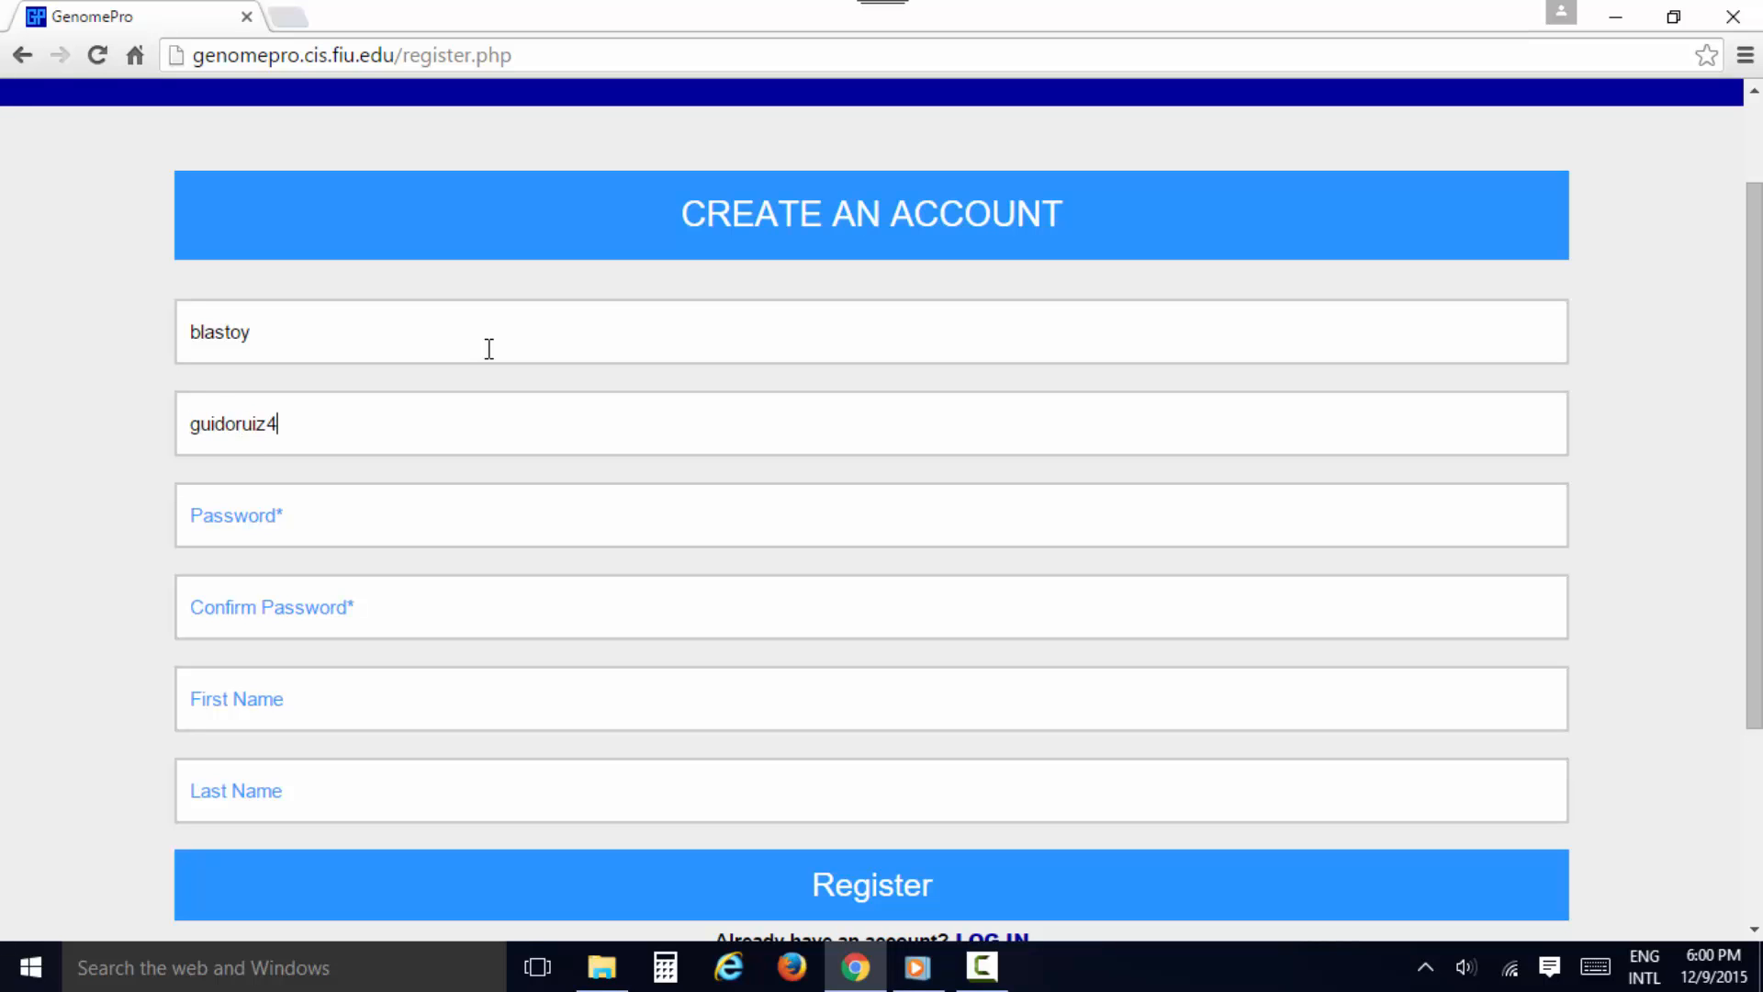
key("Tab")
type("********")
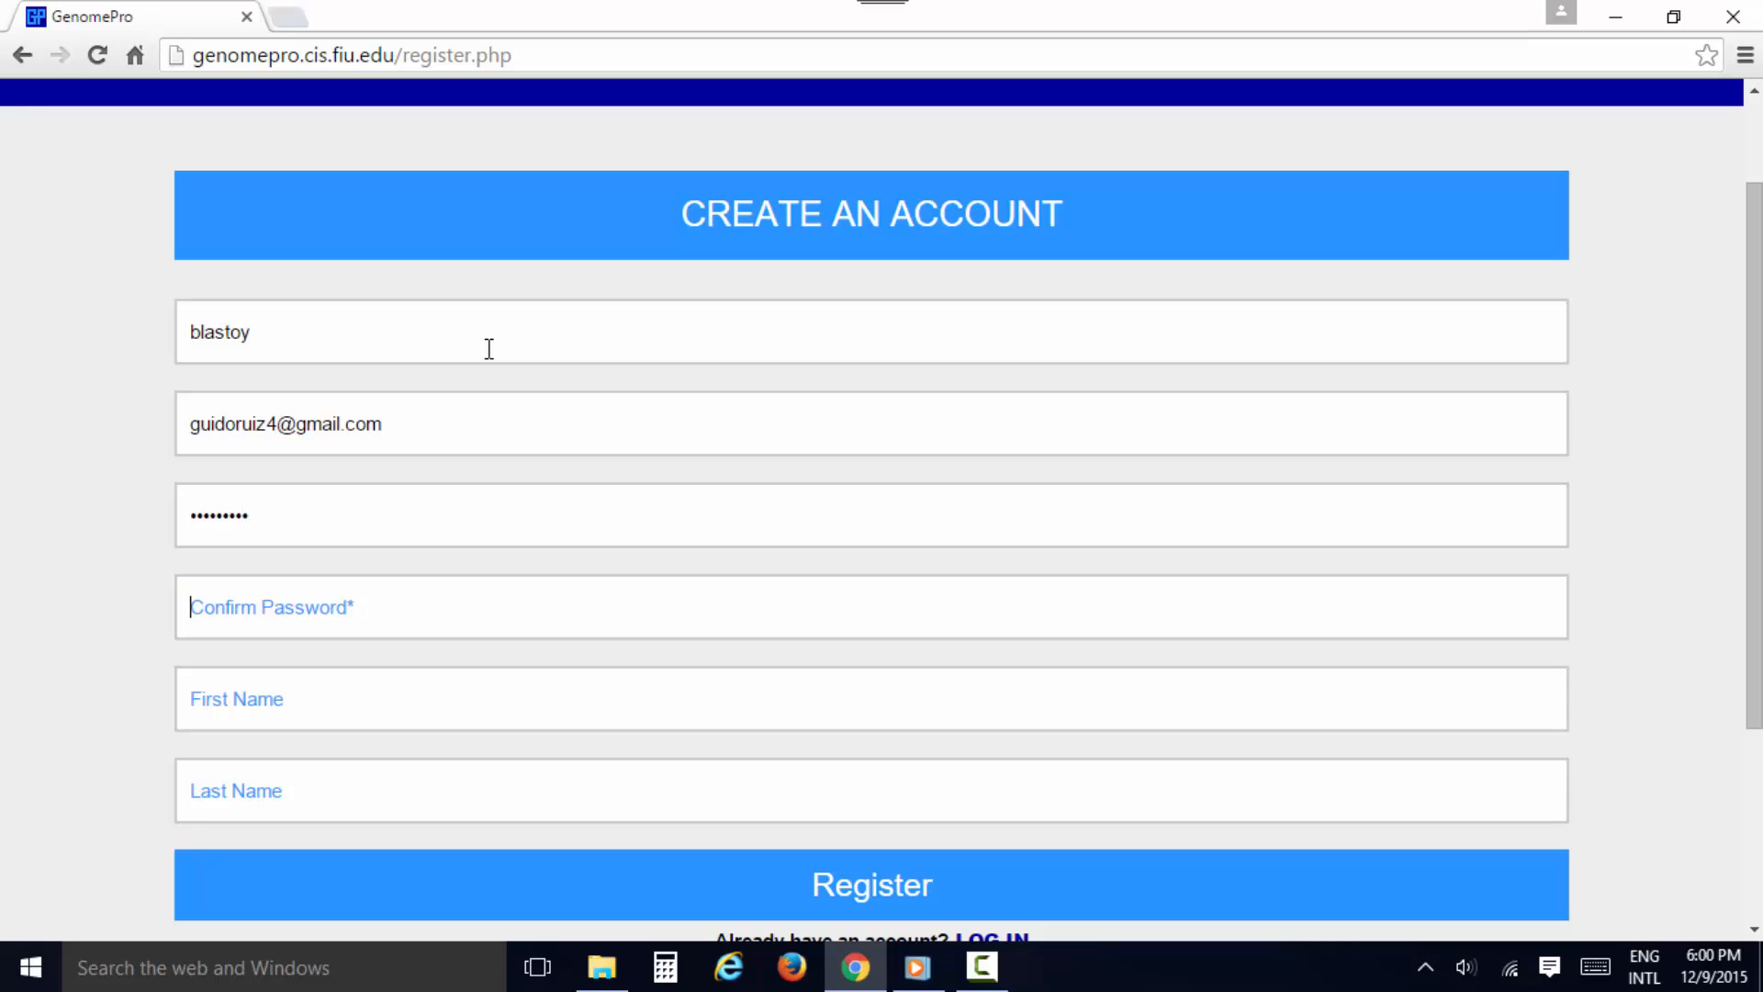
type("********")
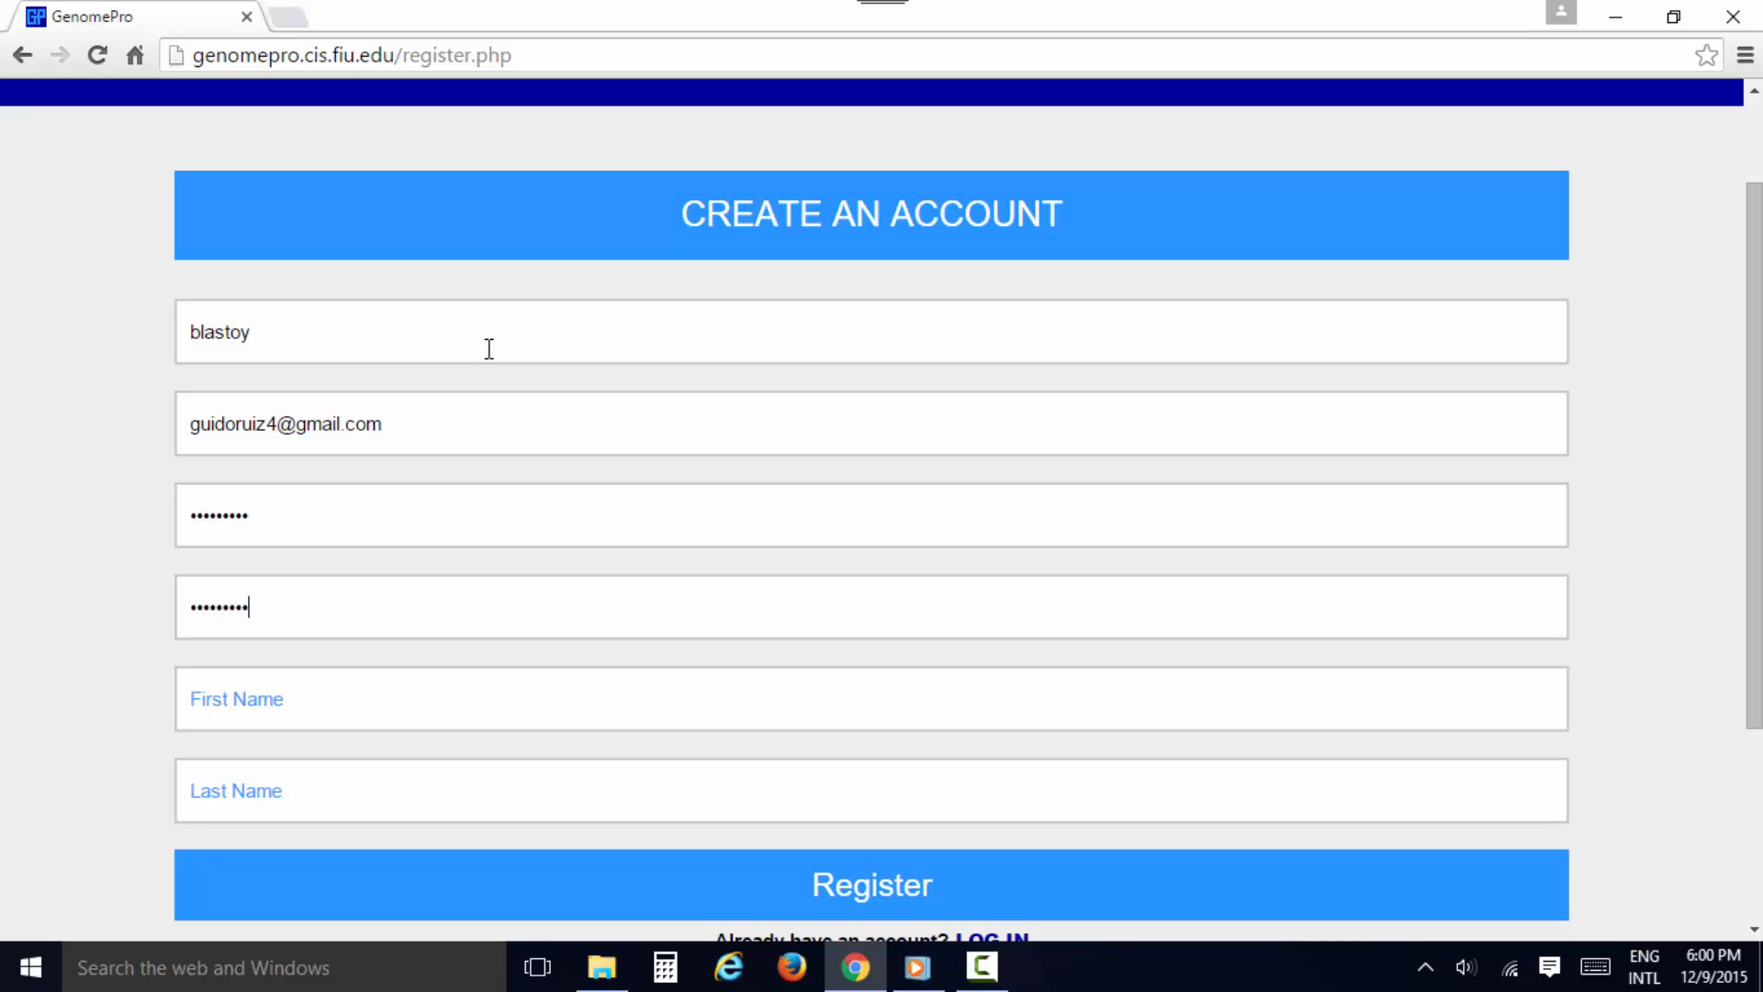
scroll(491, 413, "down", 2)
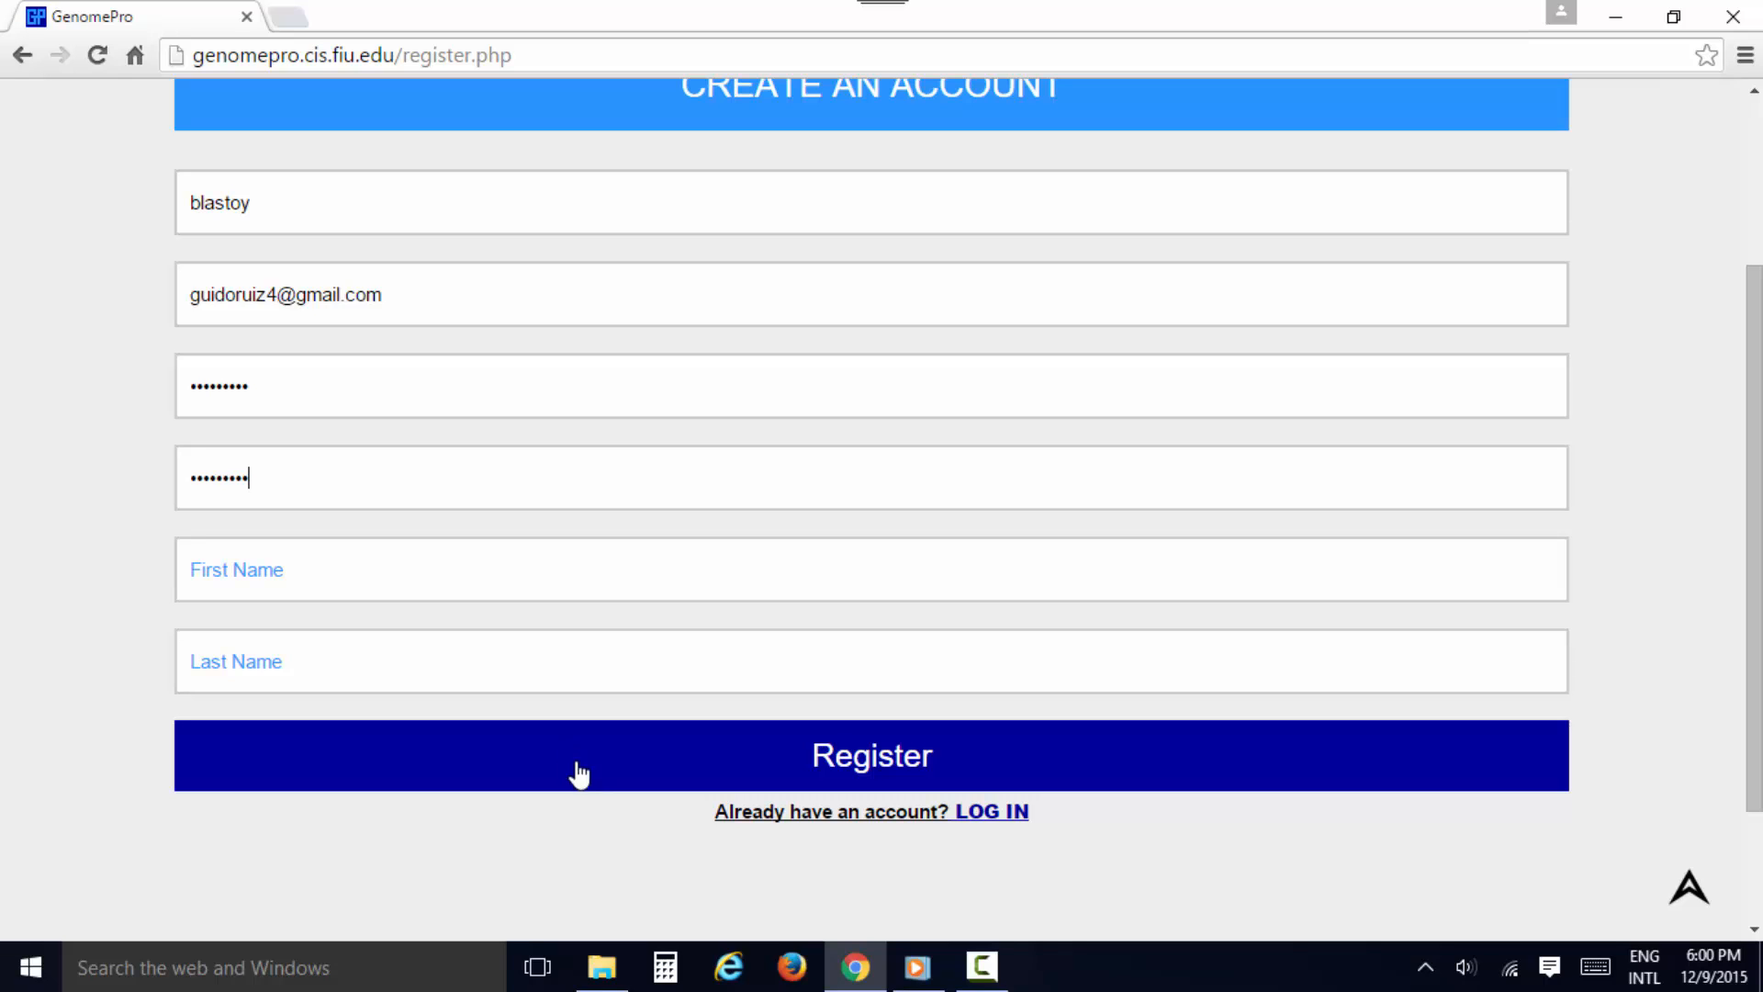
Open the About page and review the framework description and the input and output data samples
scroll(571, 767, "up", 3)
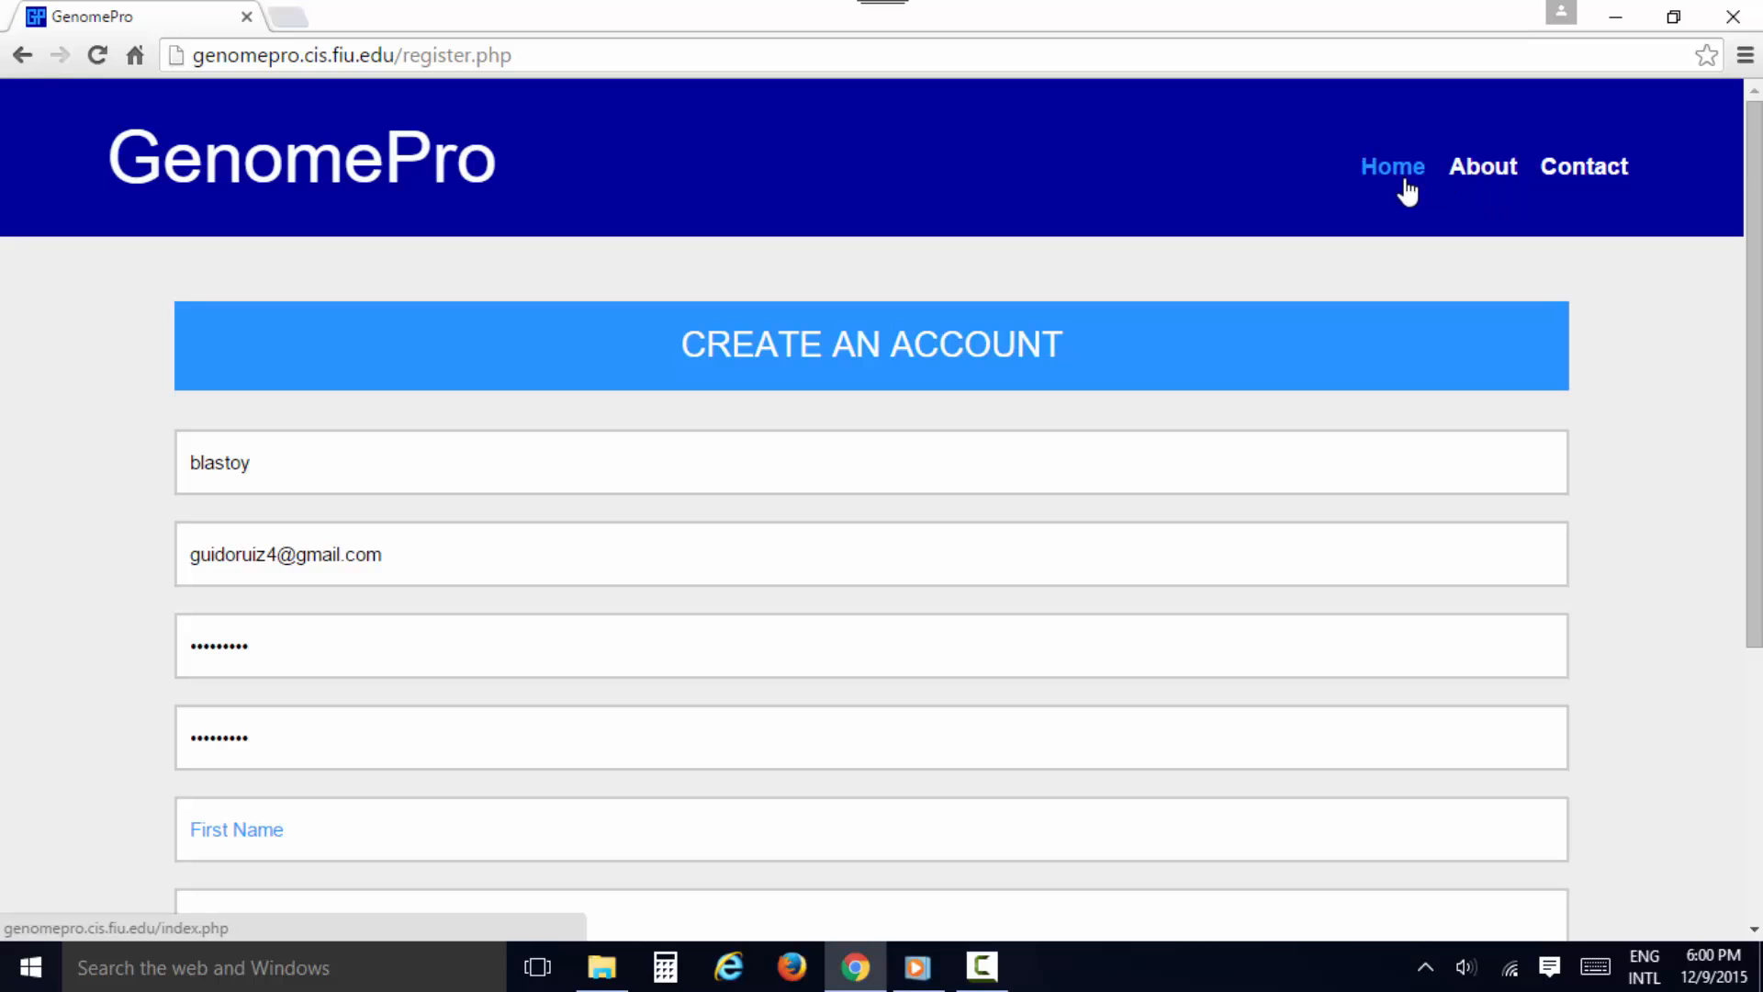
left_click(1485, 182)
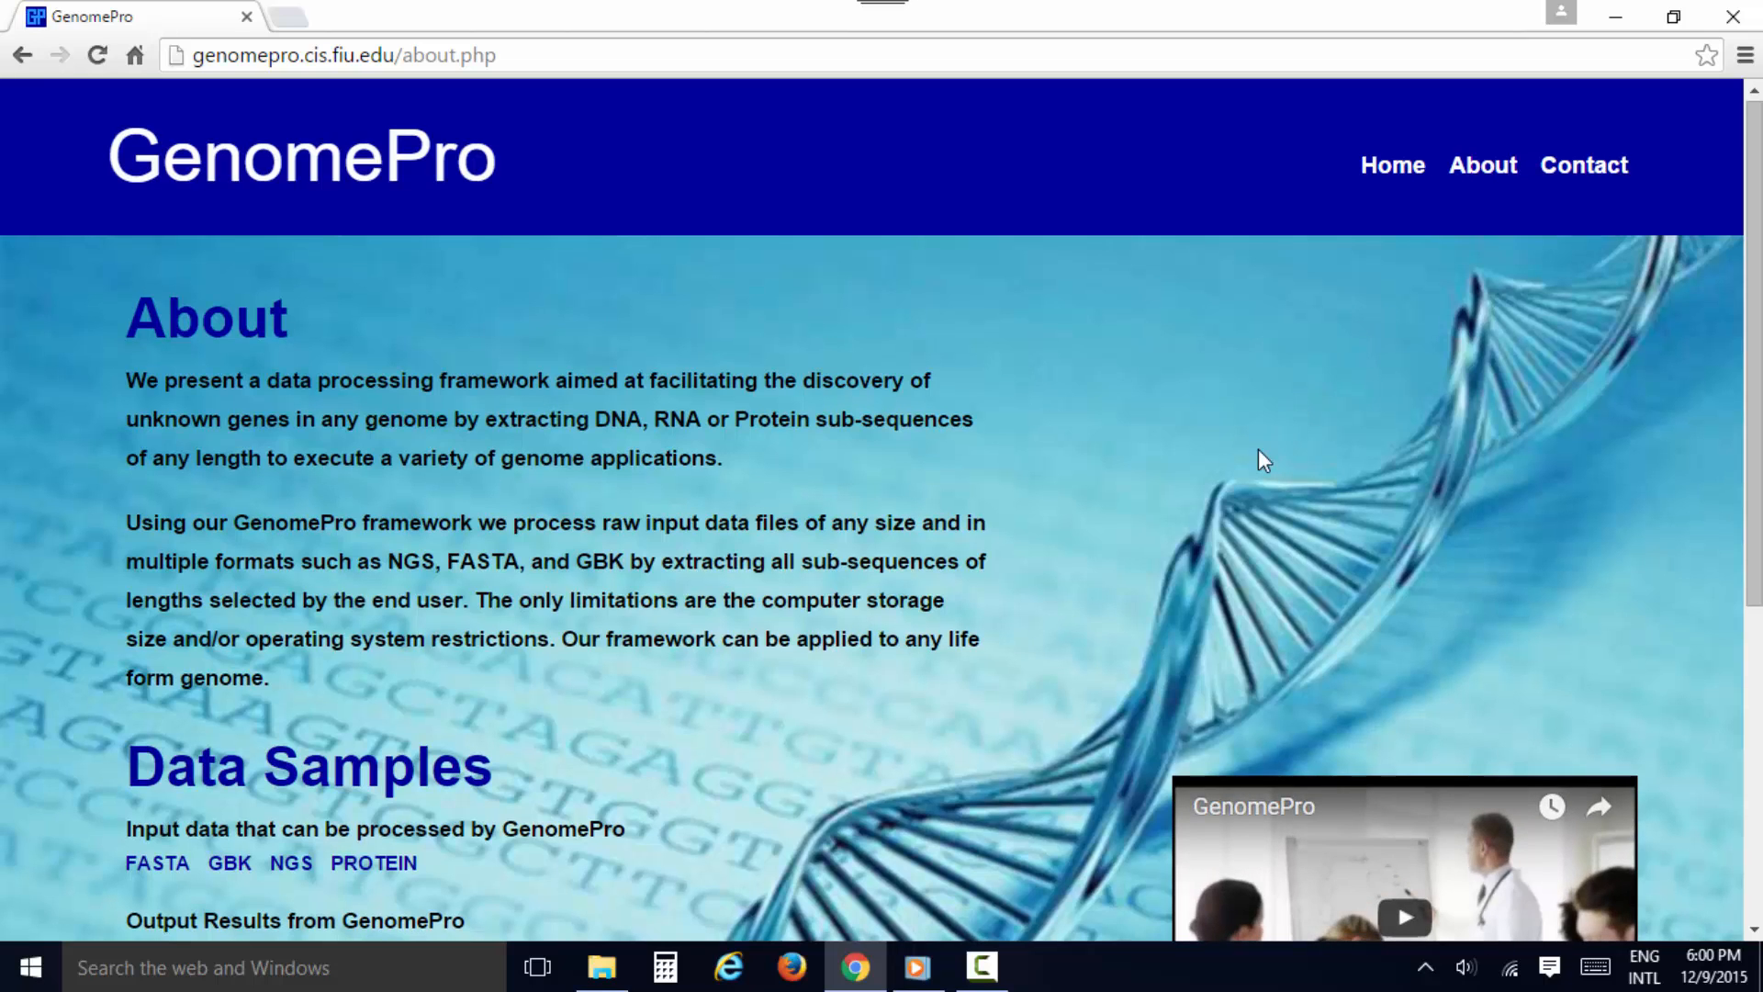
scroll(1210, 481, "down", 4)
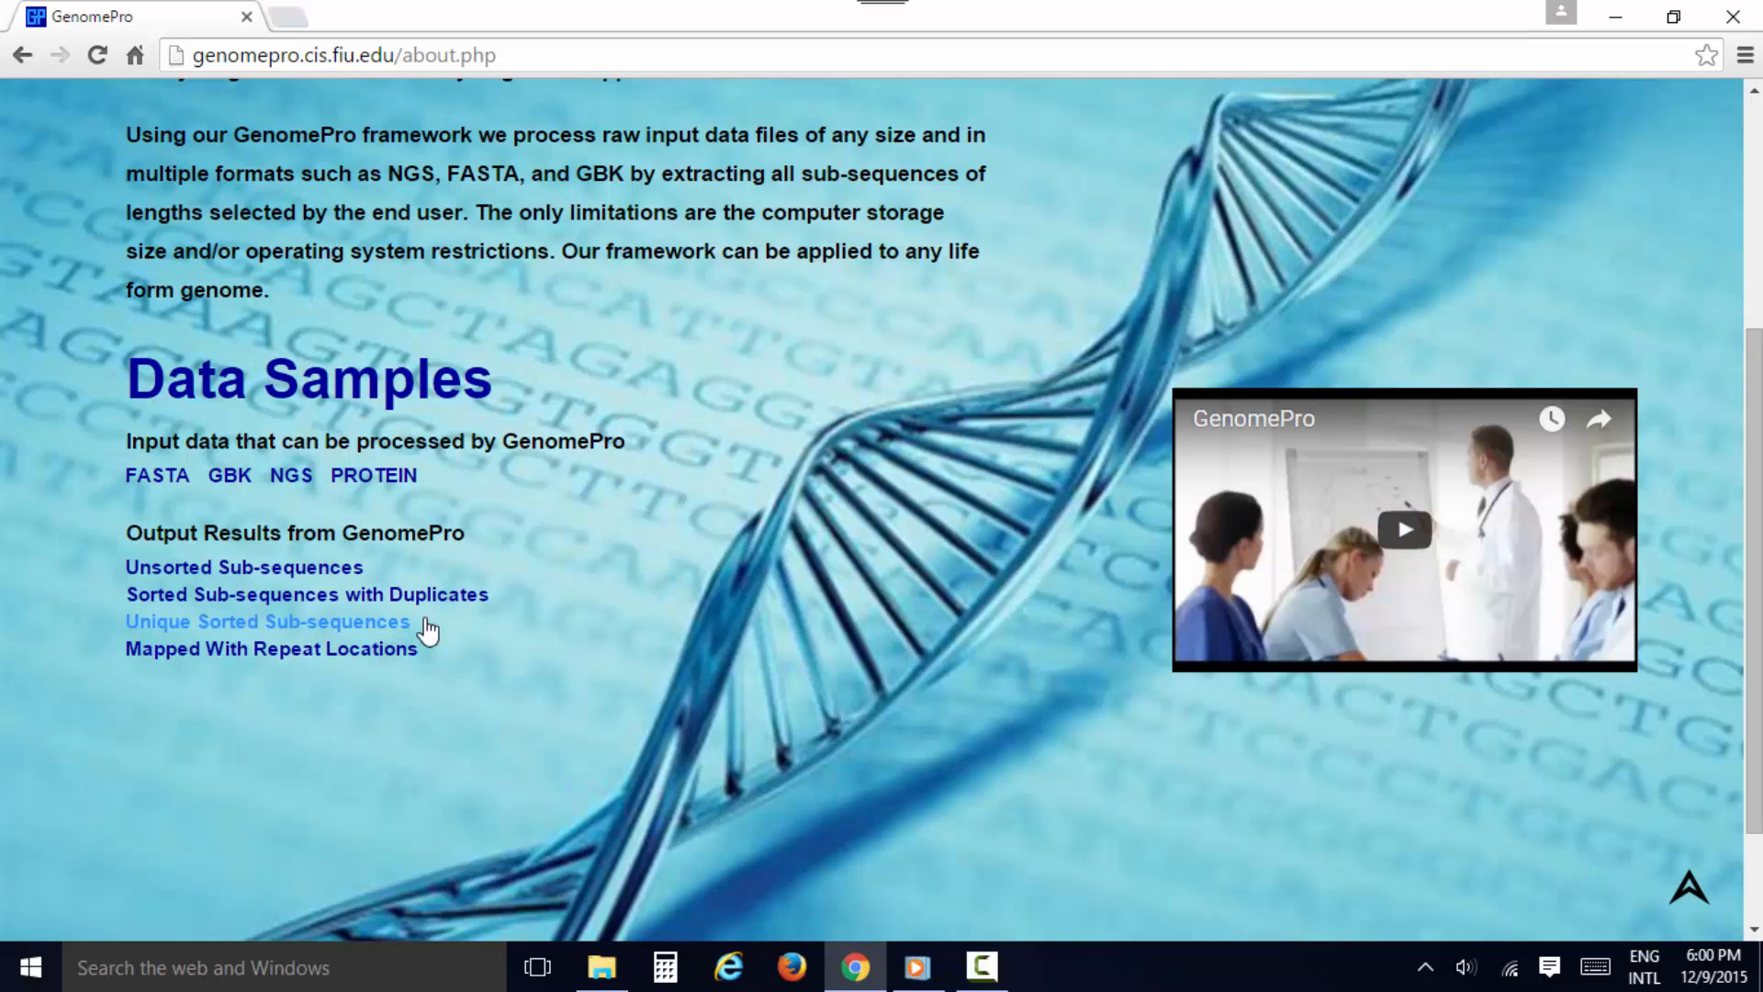
Open the Contact page and enter the sender's full name and e-mail address in the contact form
scroll(863, 606, "up", 4)
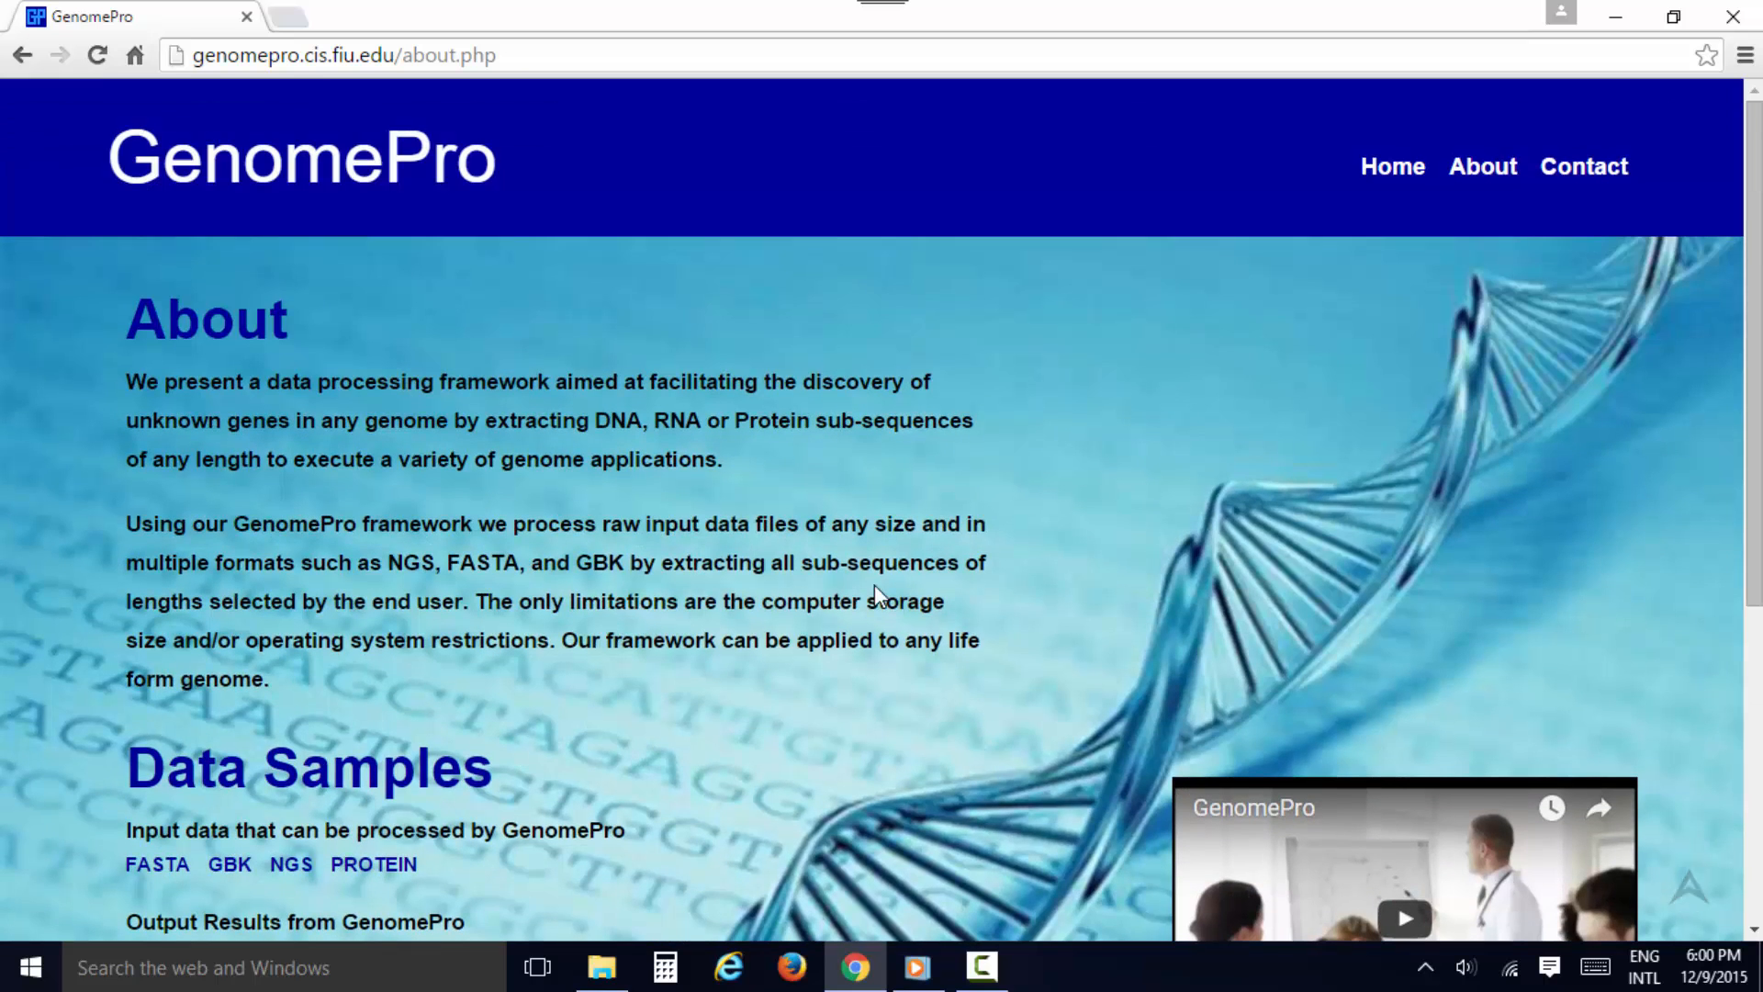
left_click(1547, 166)
scroll(719, 468, "down", 3)
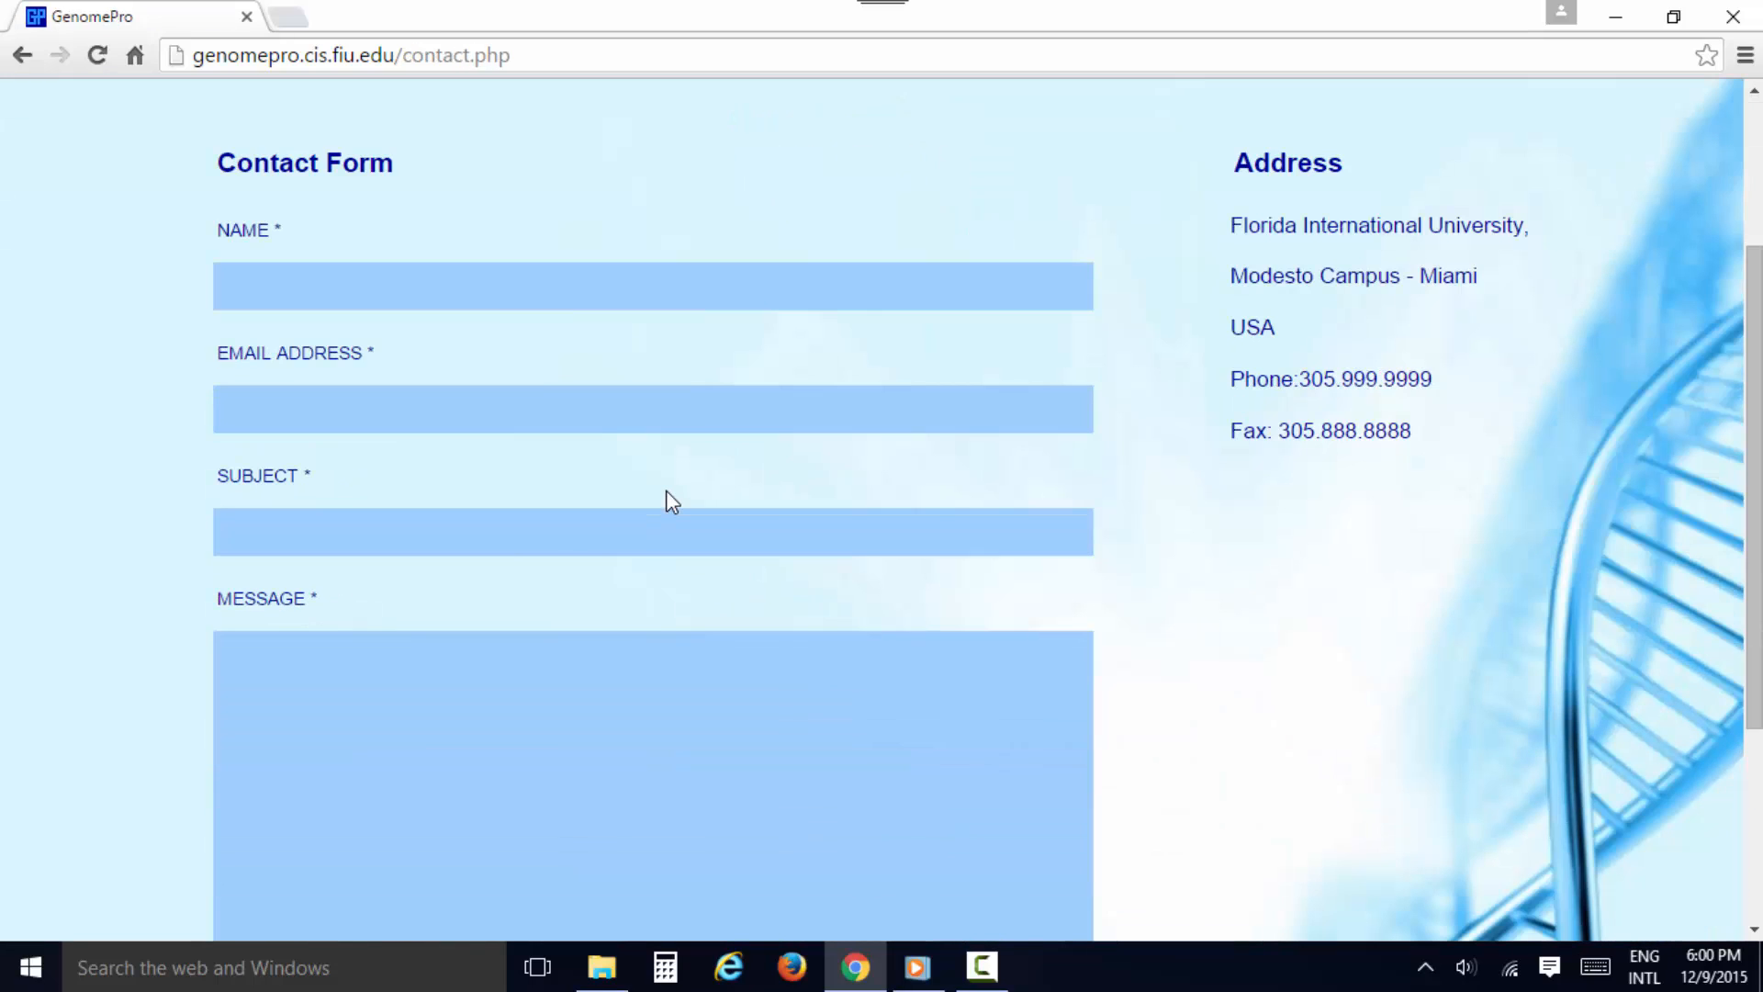
left_click(495, 290)
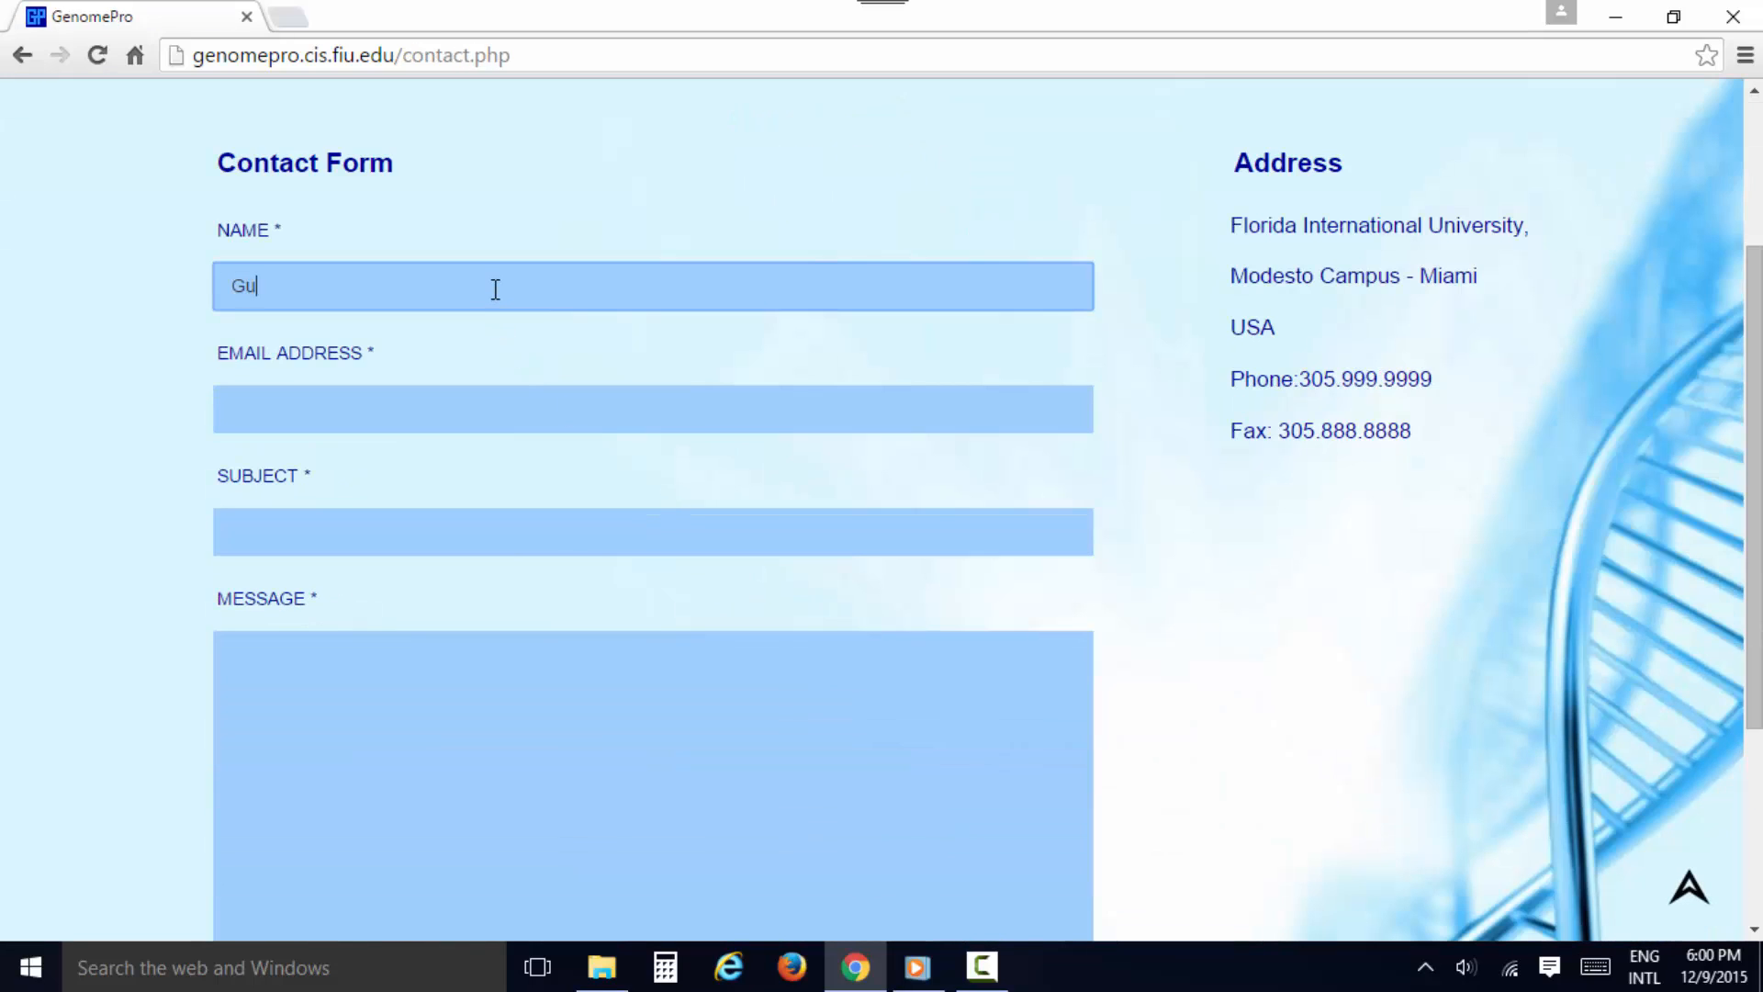
key("Tab")
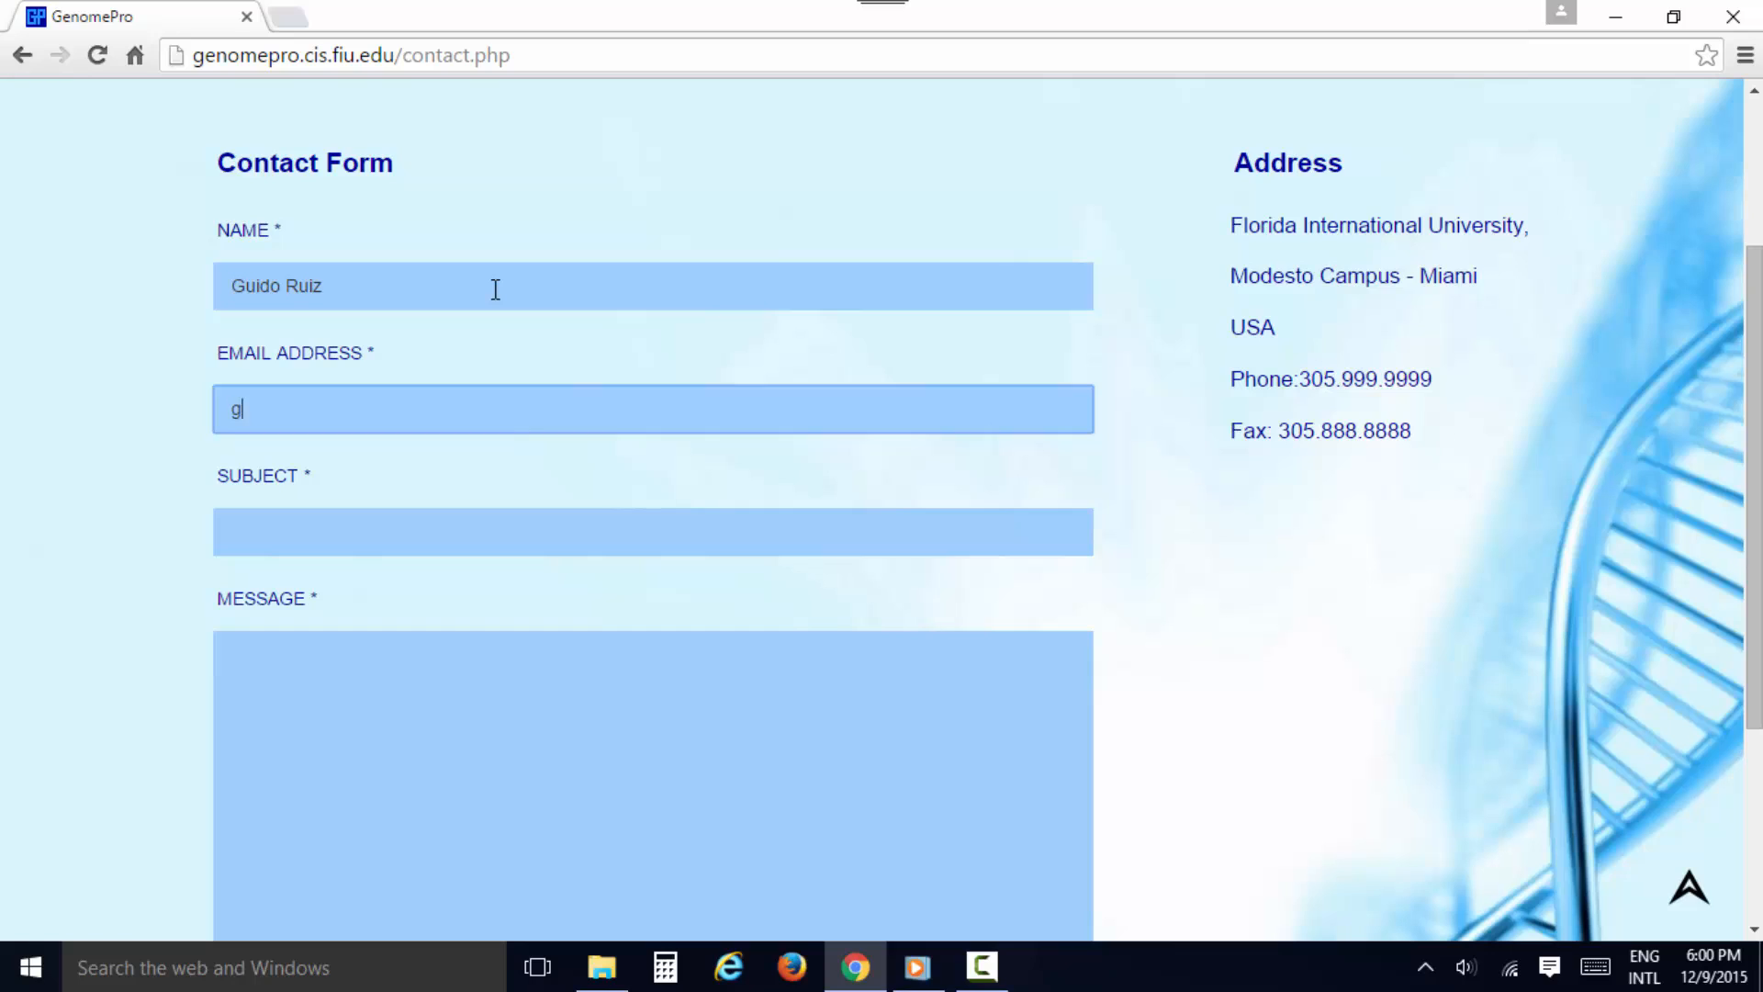
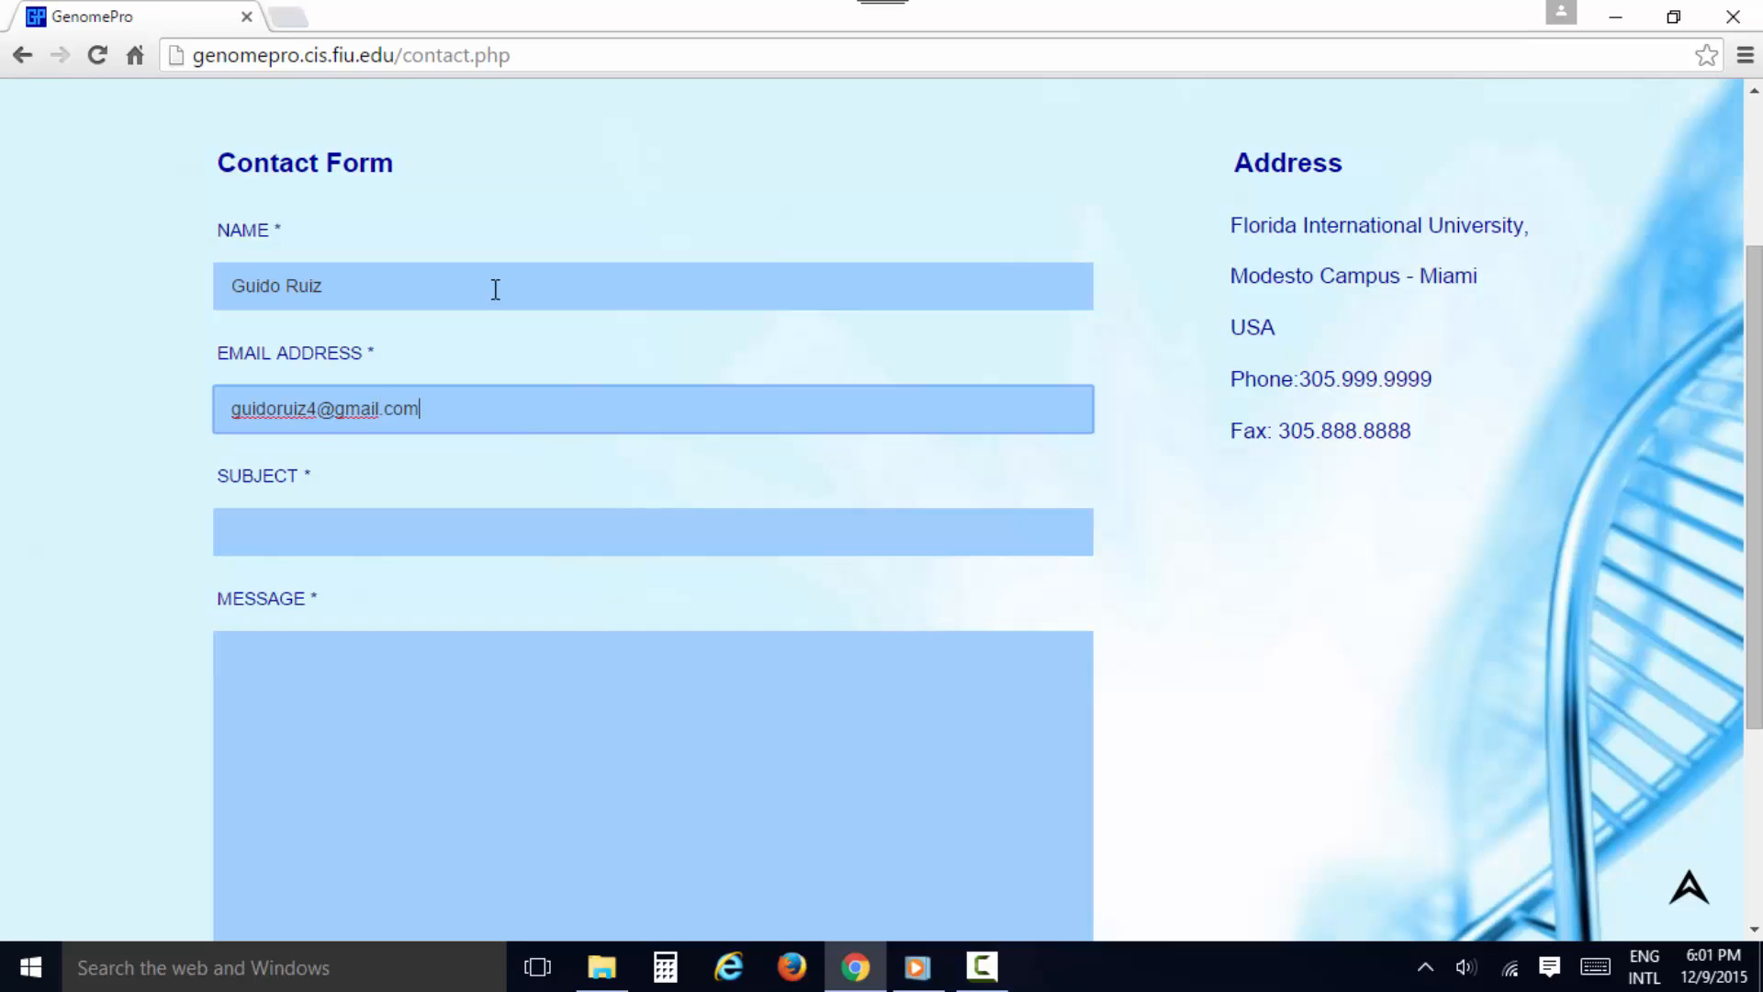
Enter "Problem Logging In!" as the subject of the contact message
key("Tab")
type("P")
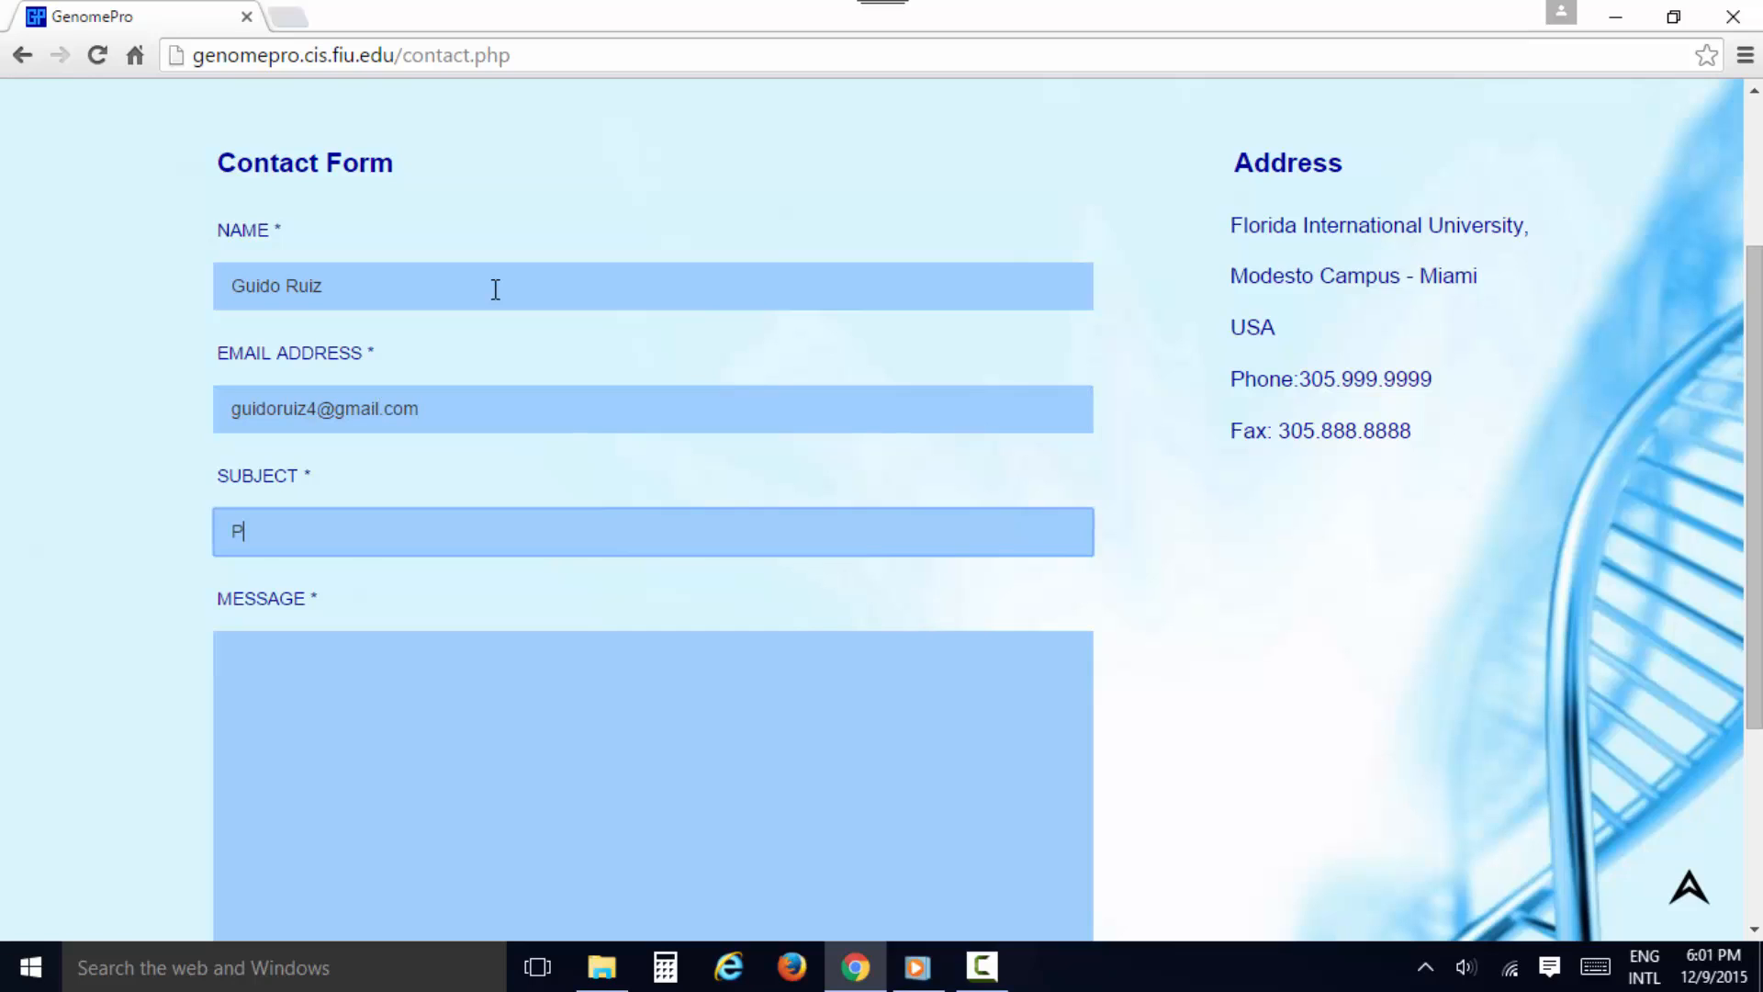
type("roblem Logging In!")
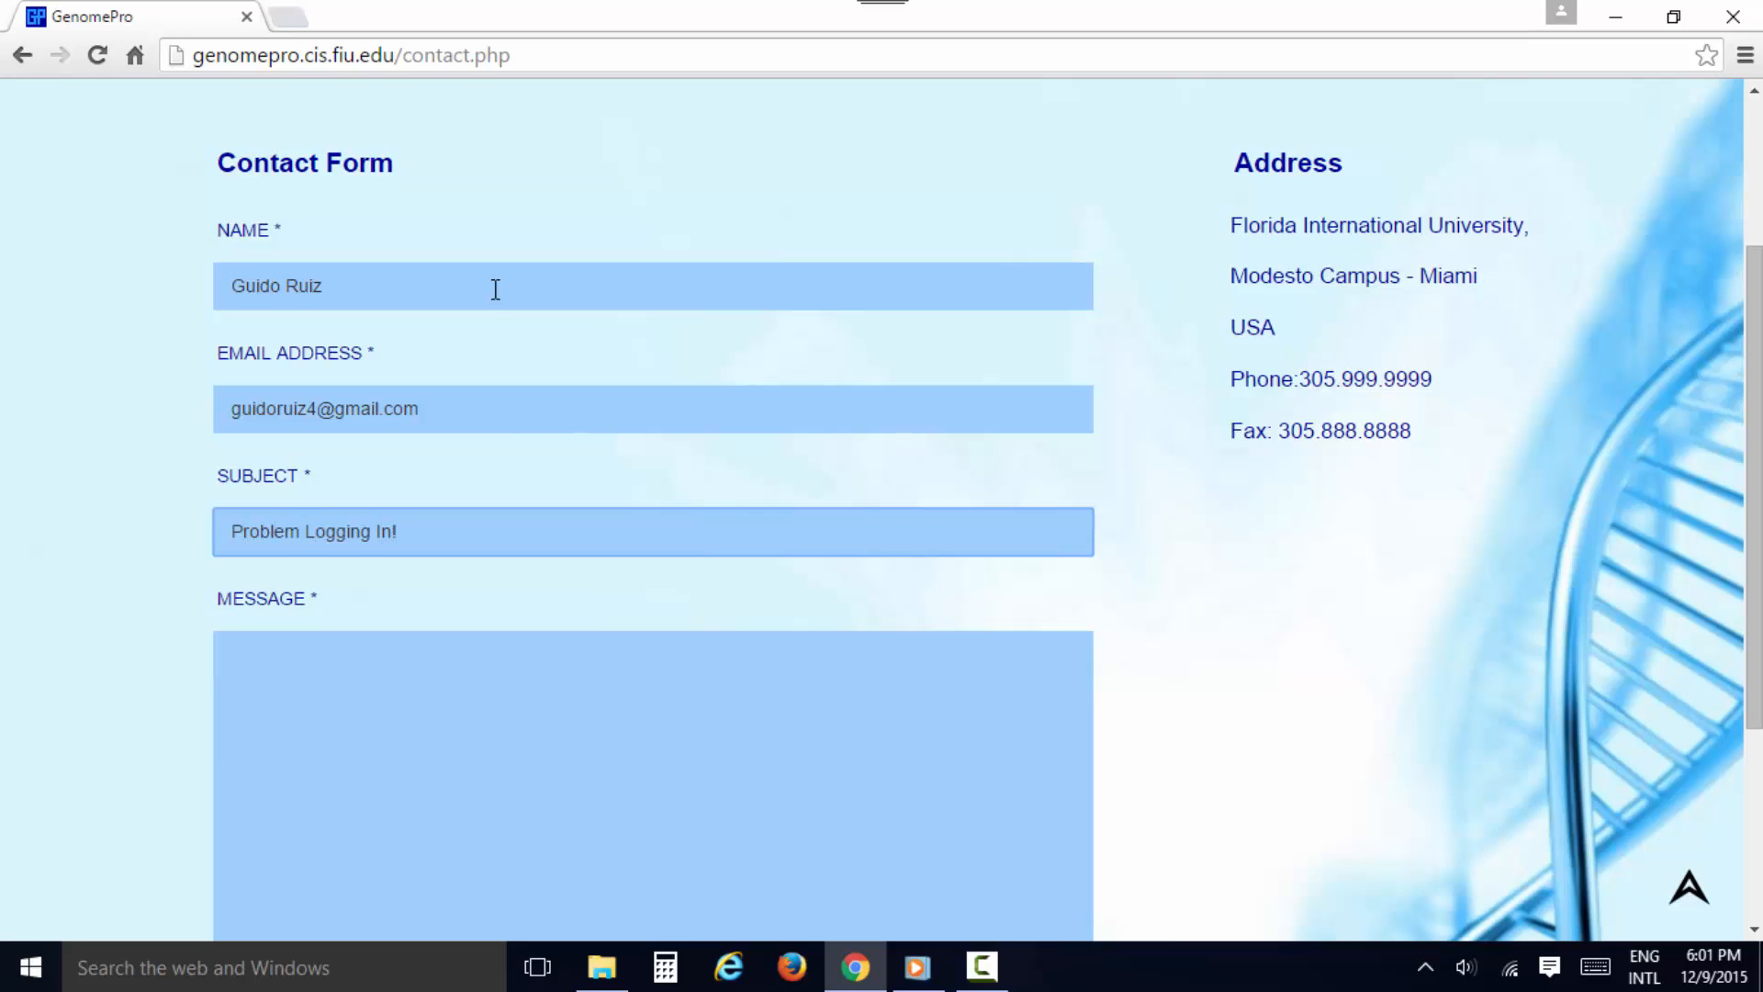
scroll(548, 404, "down", 2)
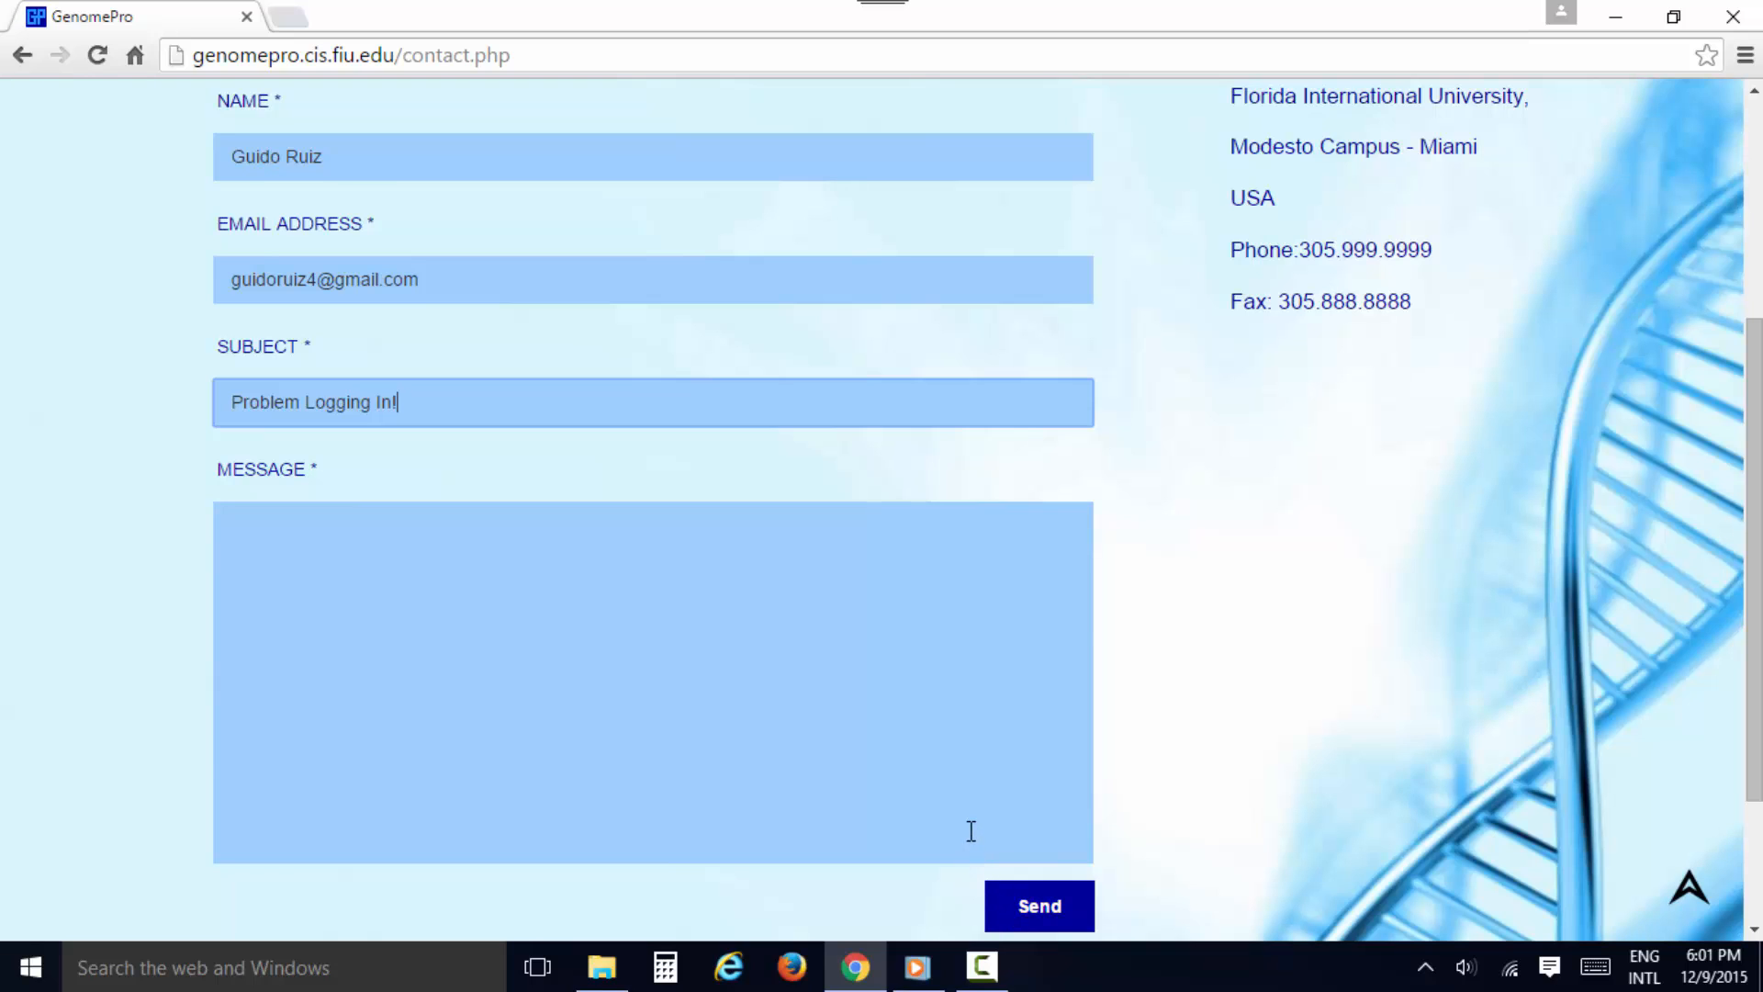
Return to the home page and log in with the account's username and password
scroll(964, 808, "up", 5)
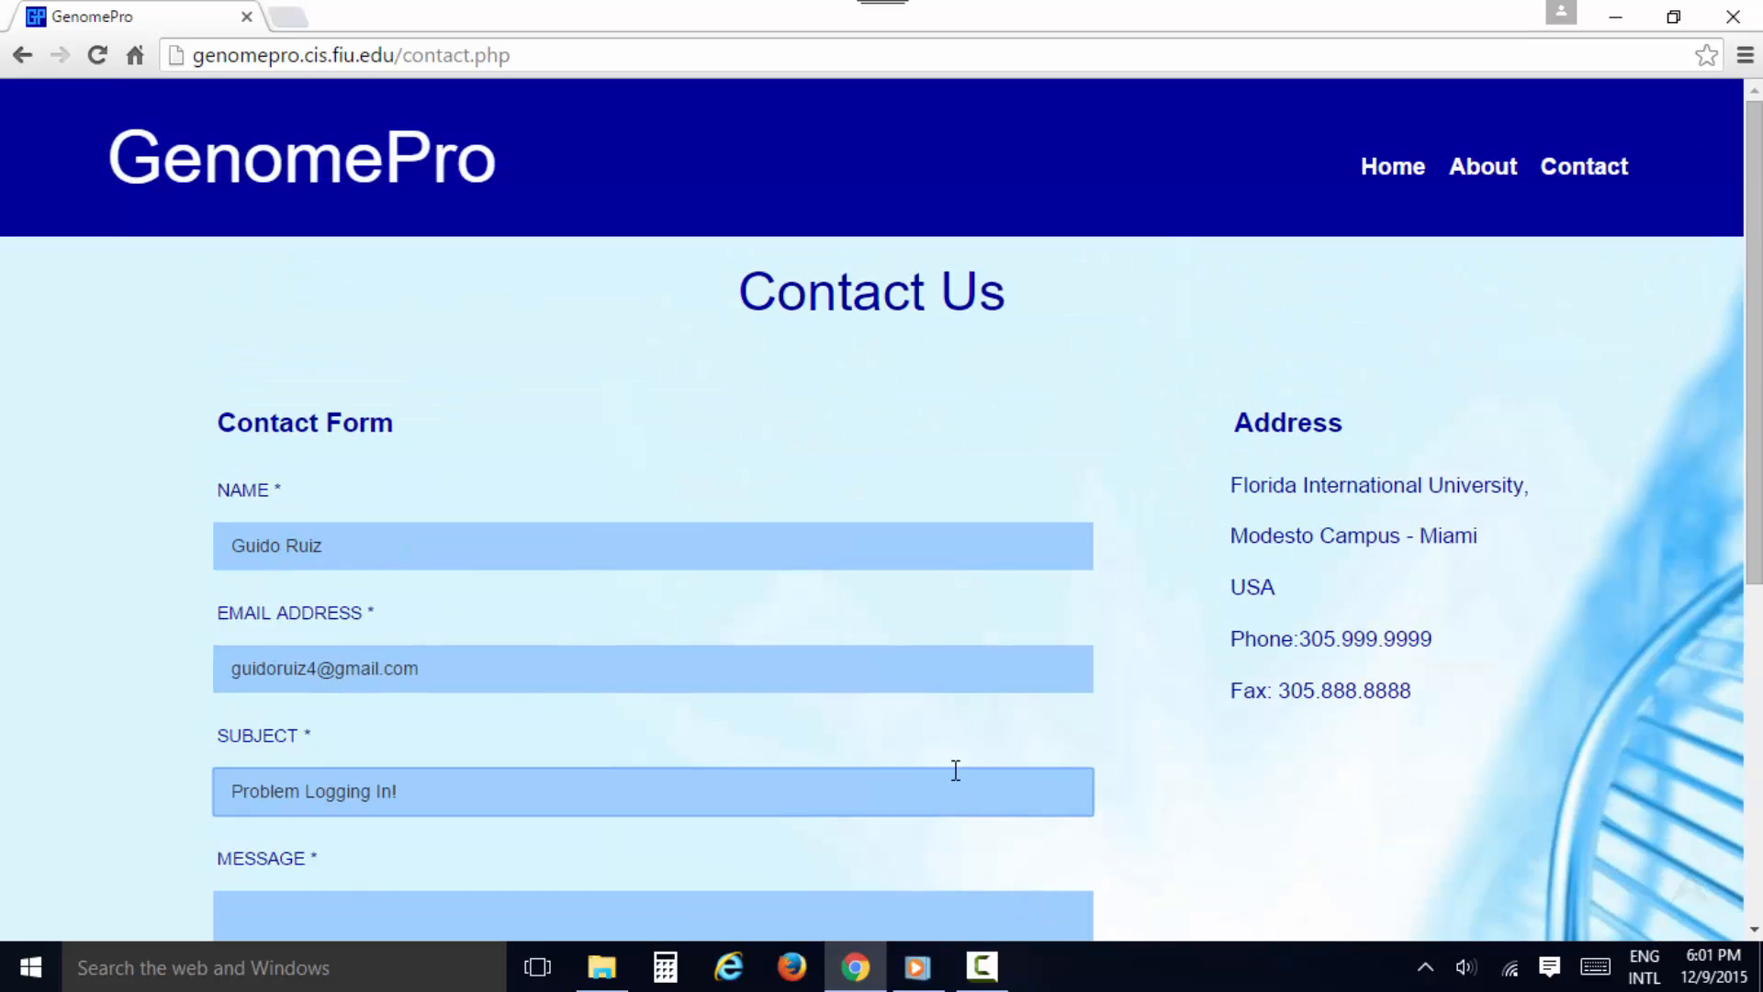
left_click(1386, 170)
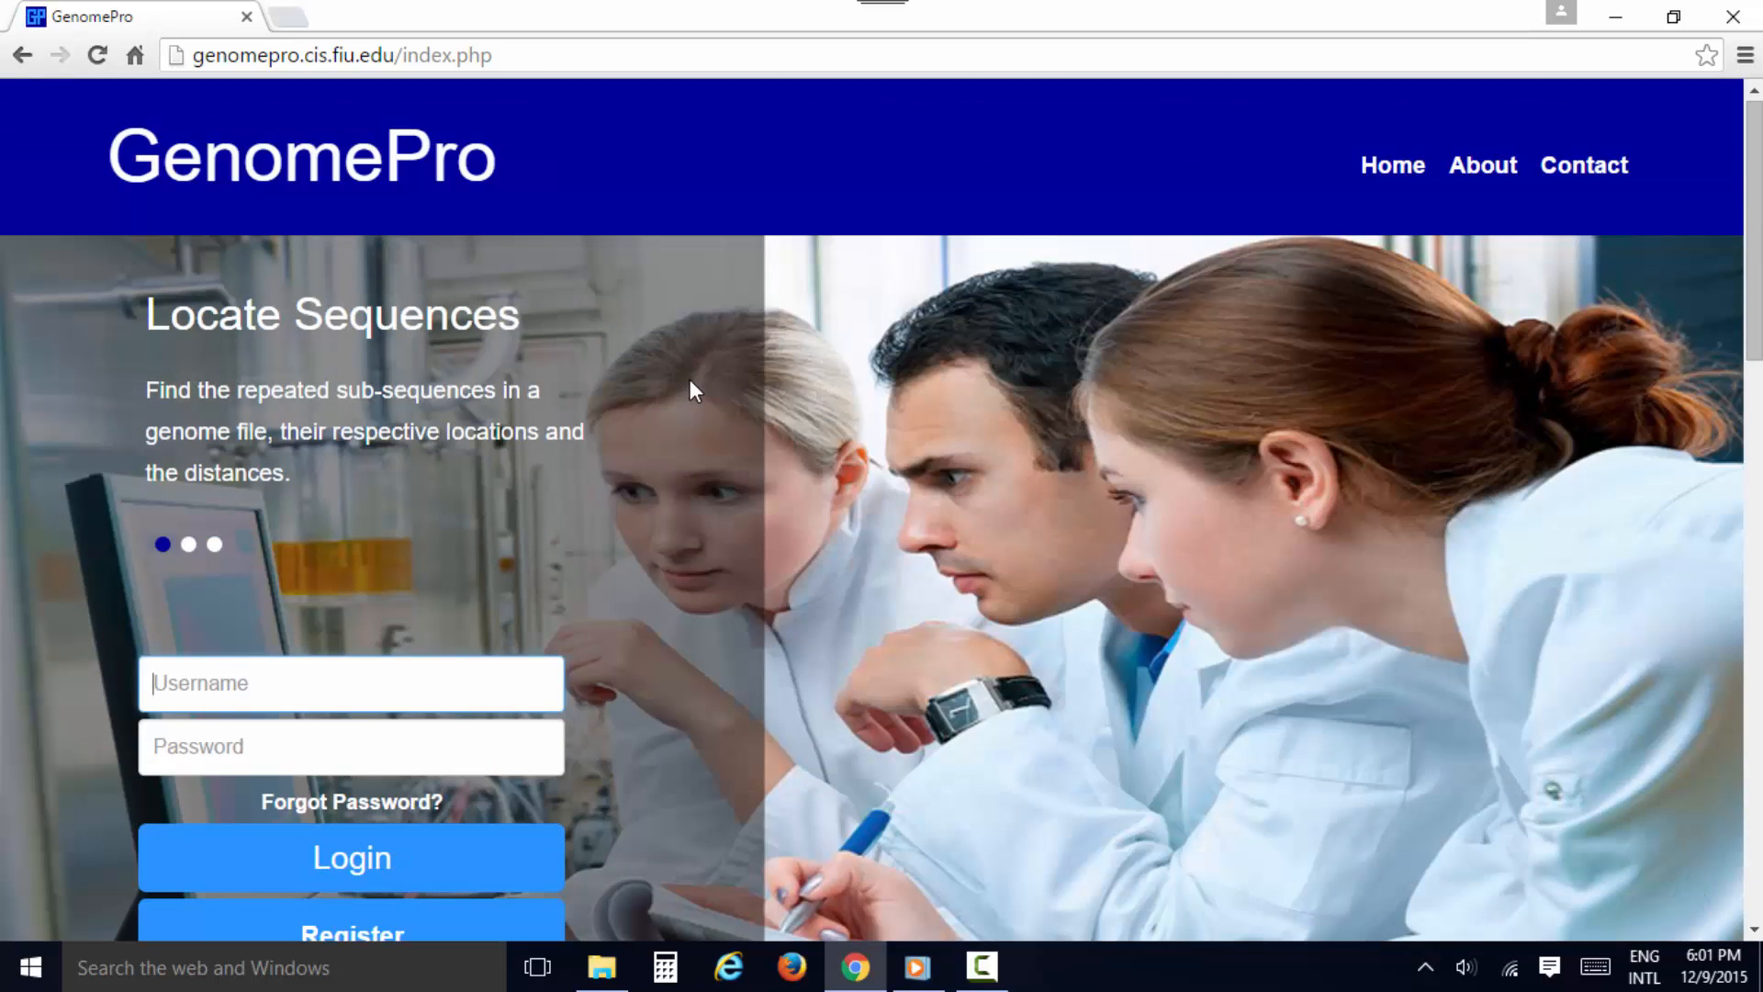
left_click(218, 689)
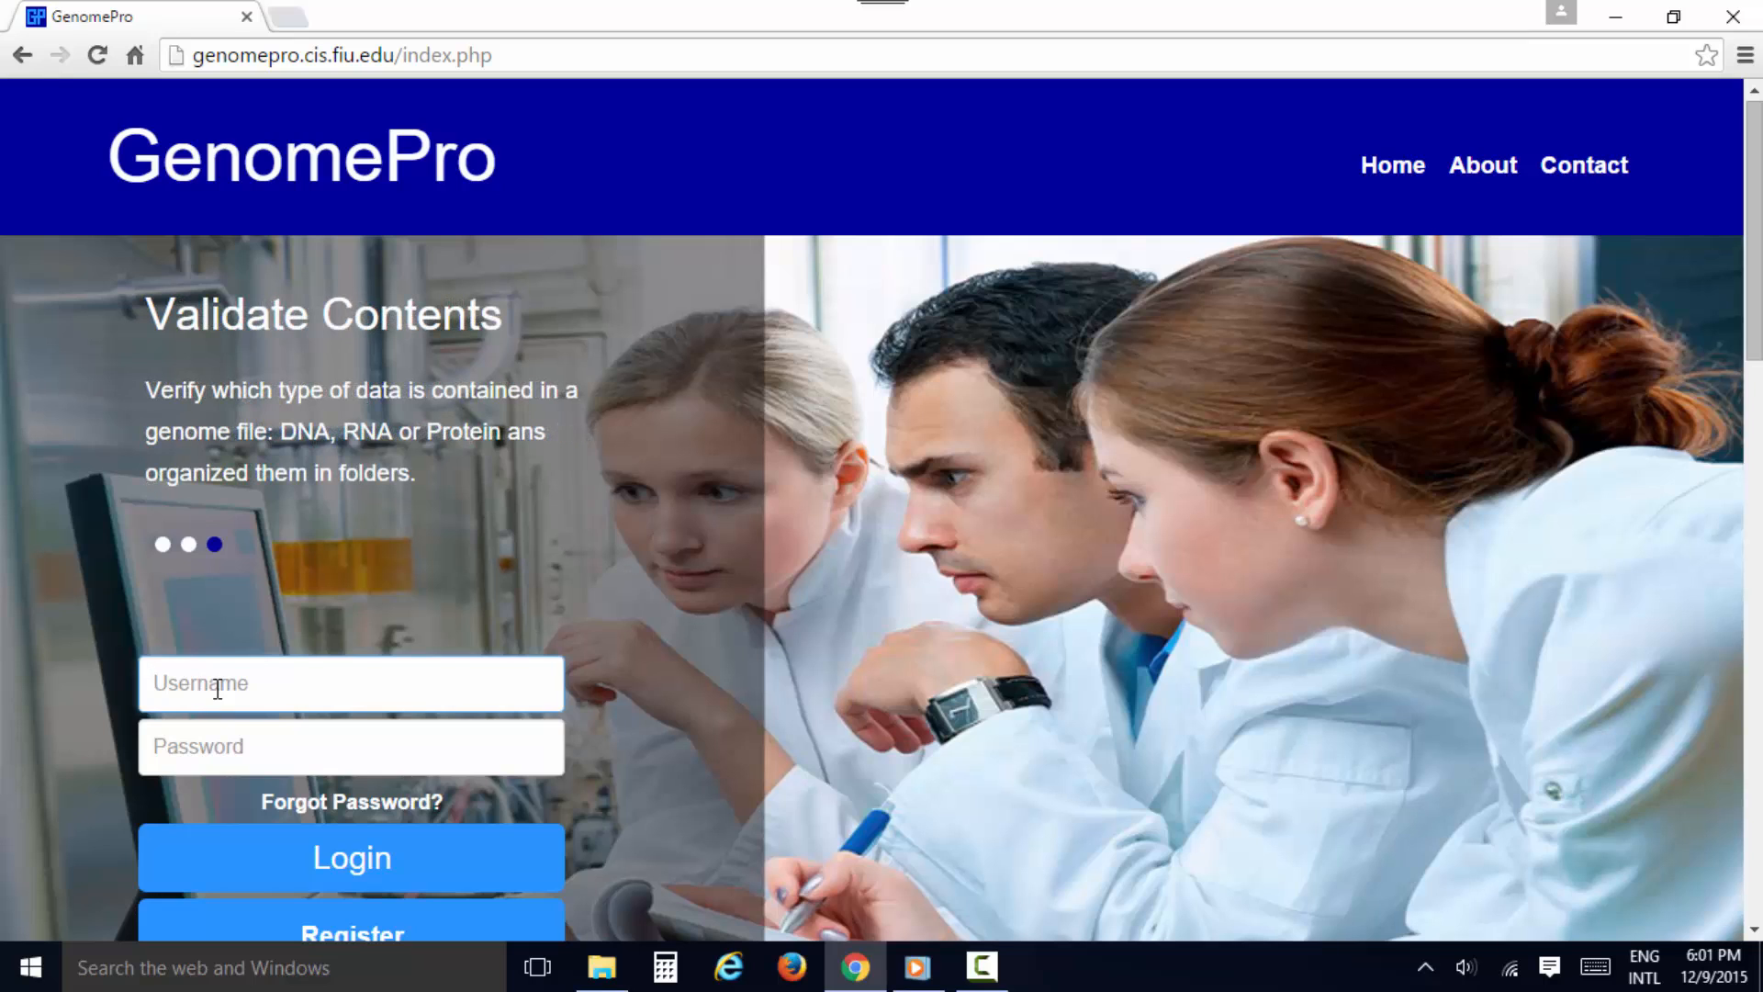
type("blastoy")
key("Tab")
type("•••••••")
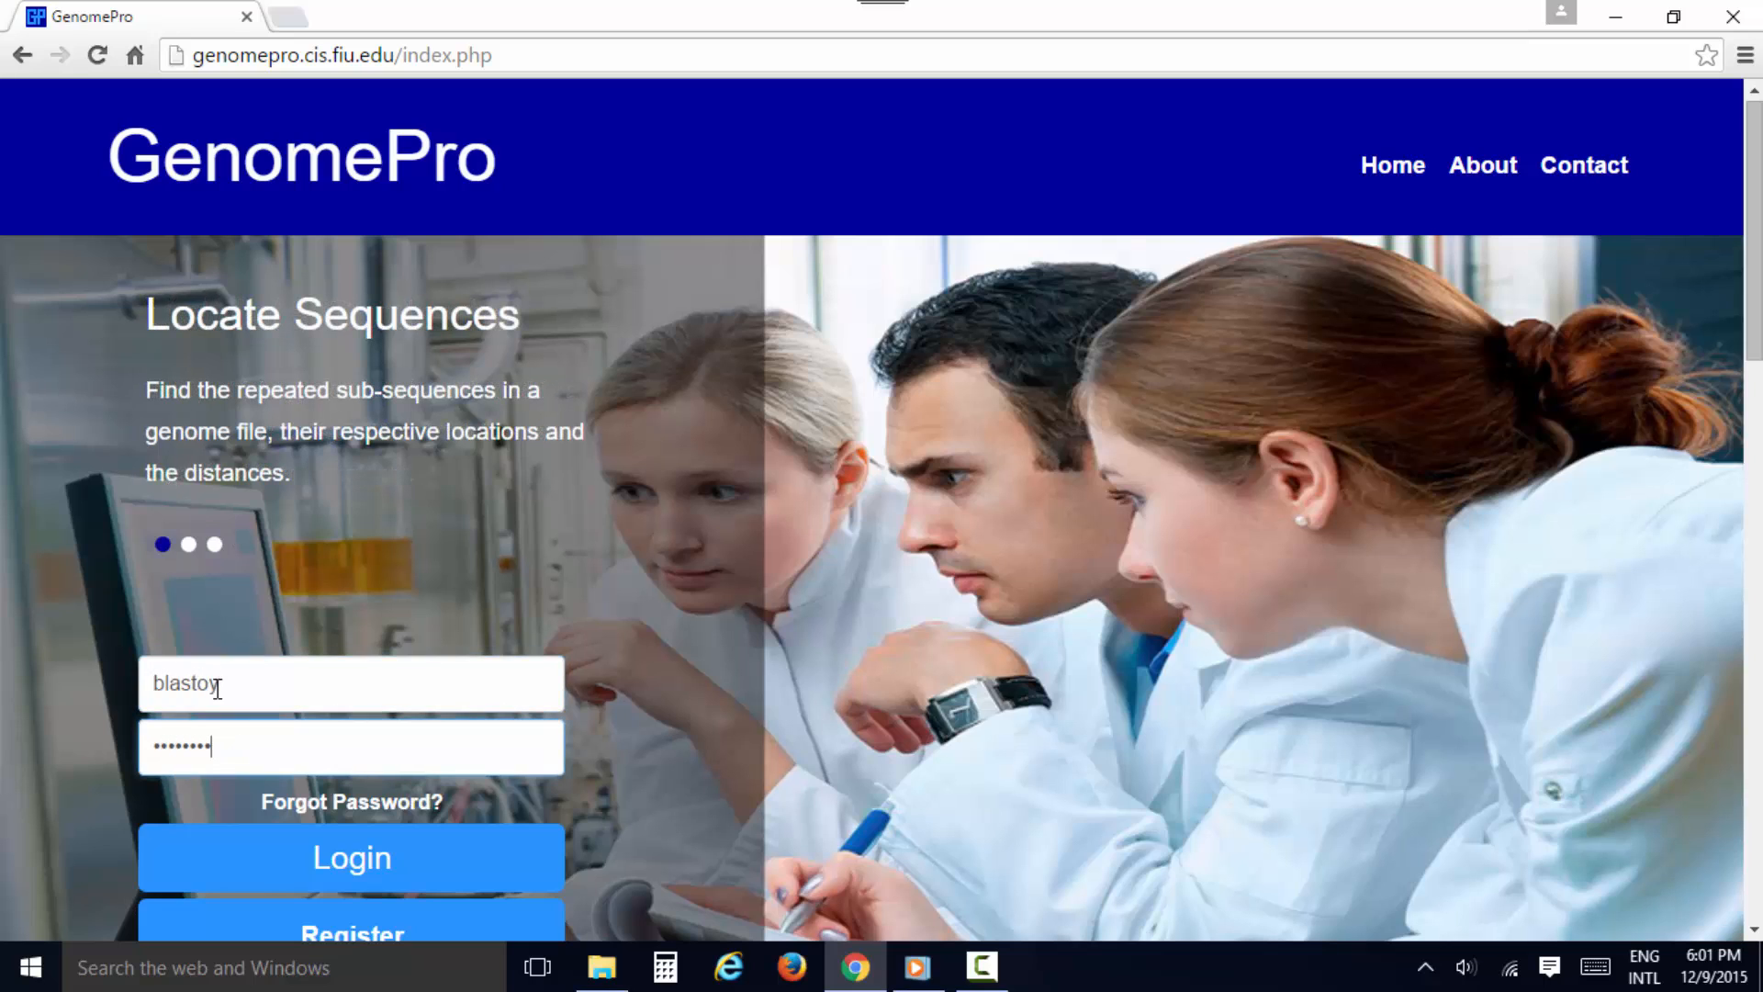
left_click(302, 856)
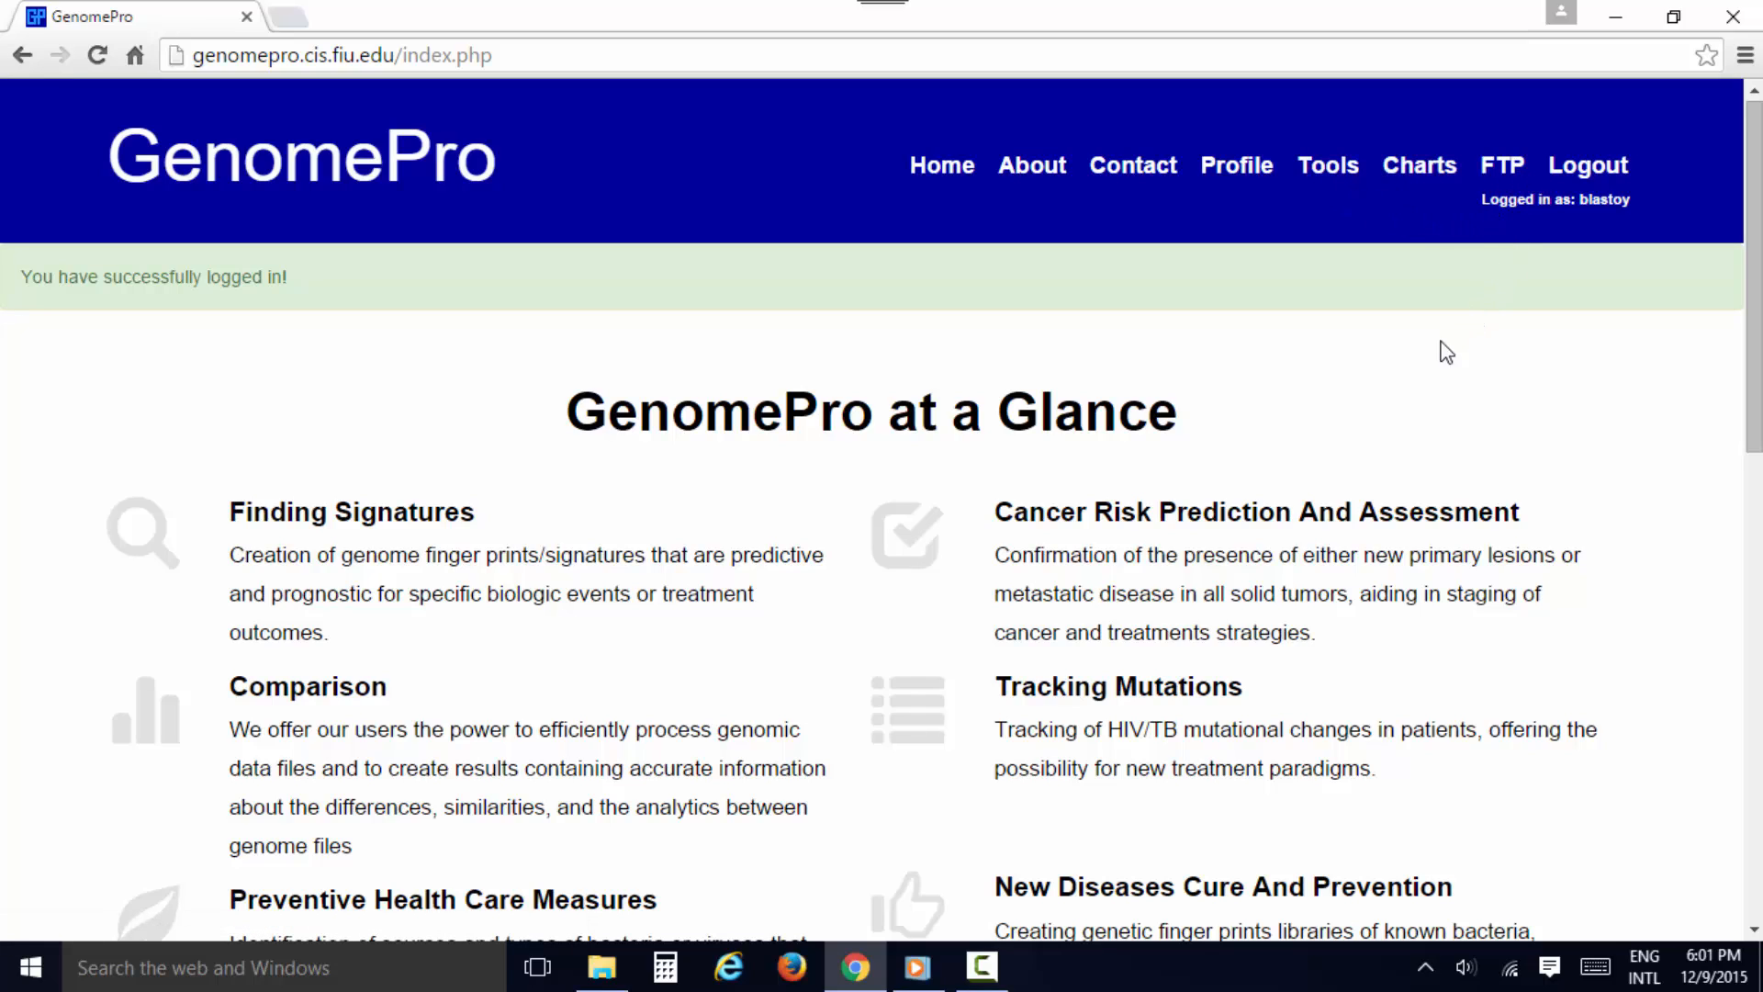
Open the account profile page and review the photo upload, profile update form and pending jobs
left_click(1229, 169)
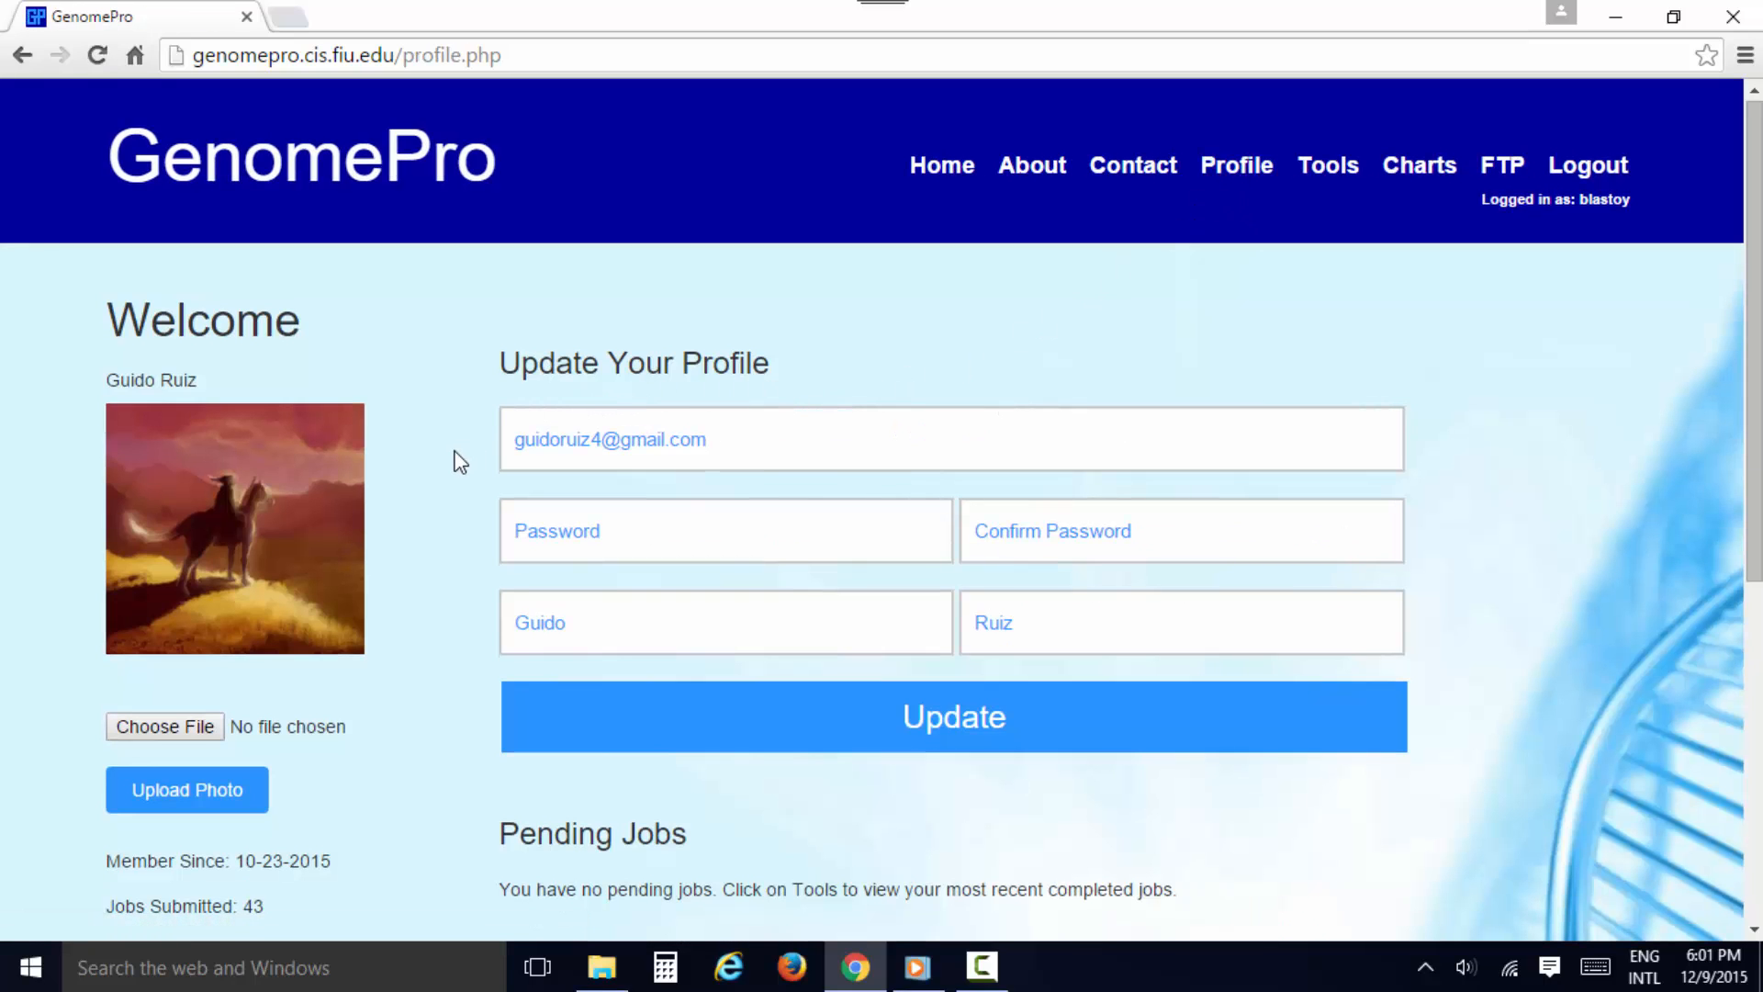
scroll(457, 454, "down", 1)
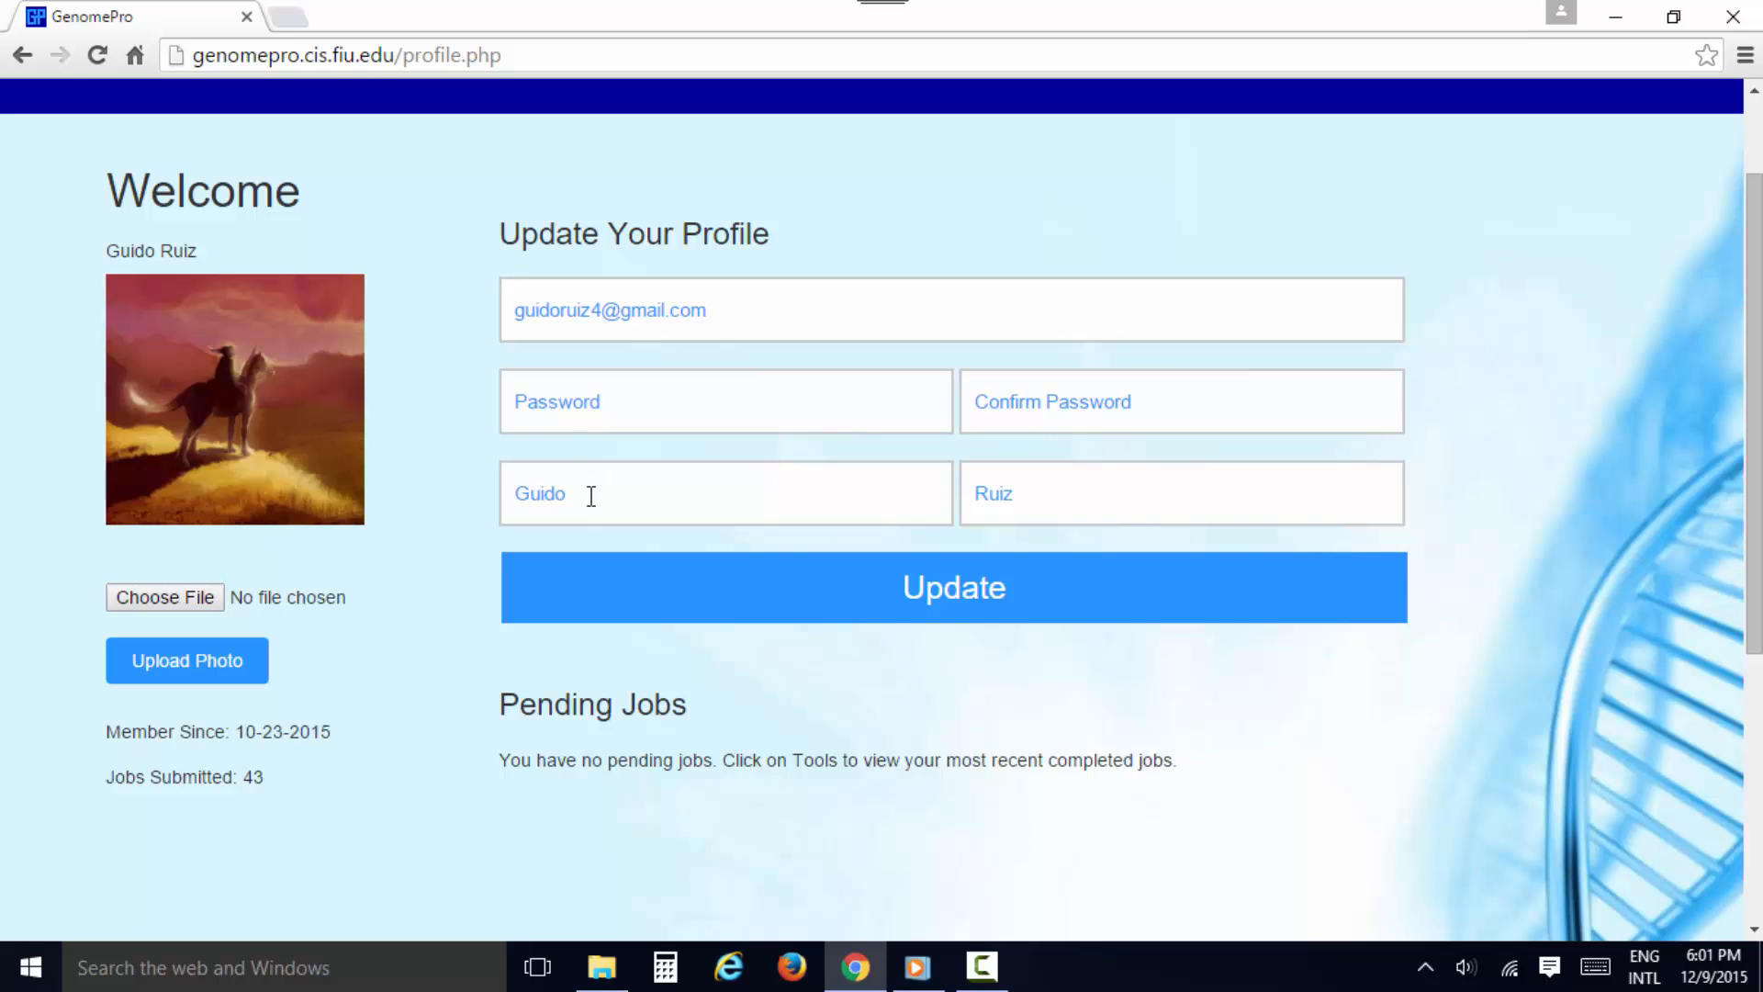
left_click(551, 606)
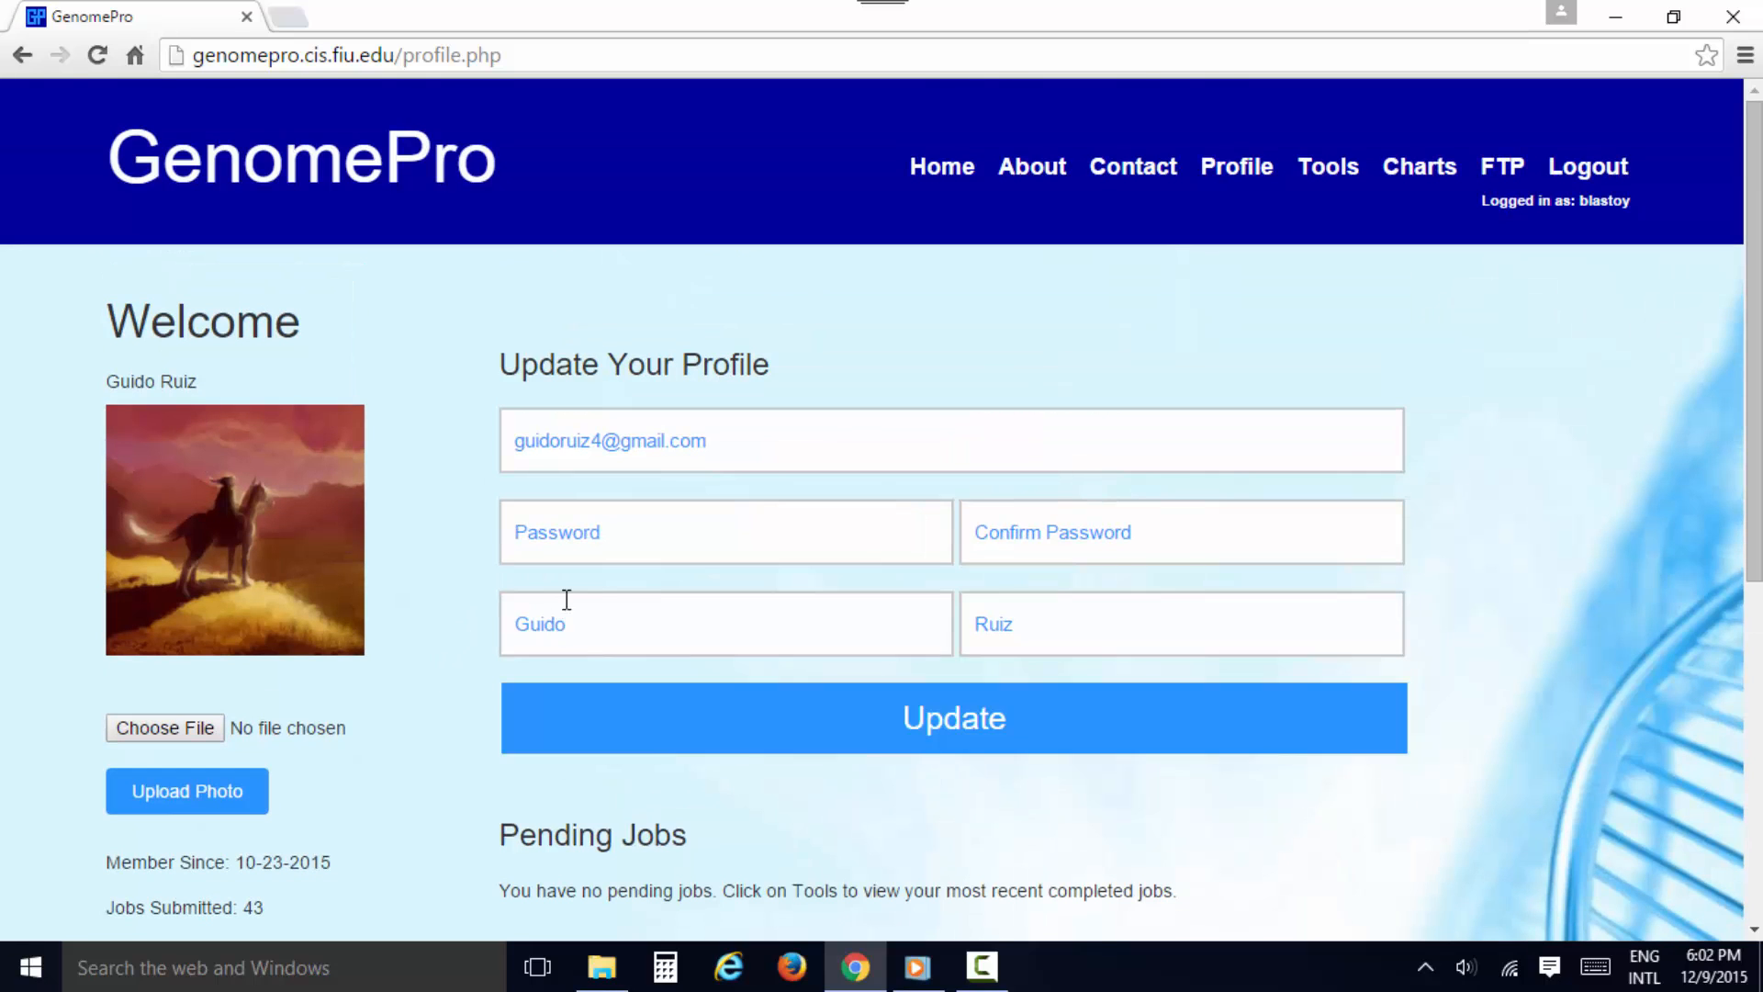
Open the Tools page and review the available genome tools, job history and DNA files in the account
left_click(1317, 172)
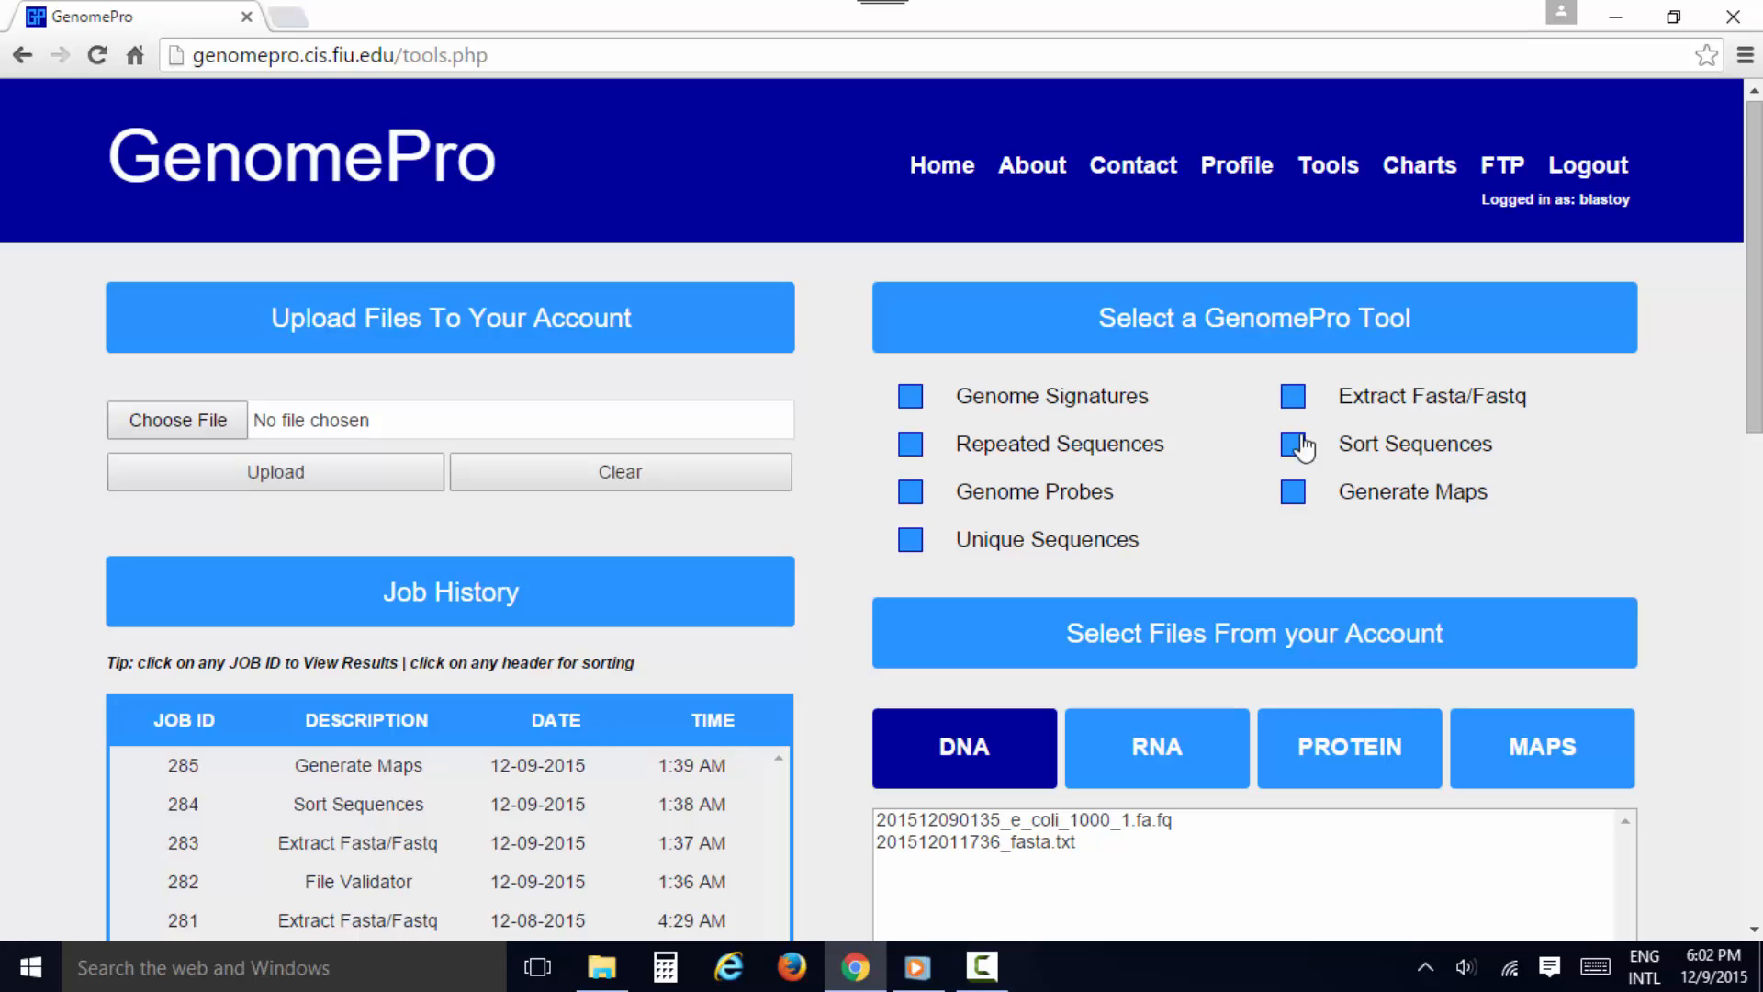
scroll(1092, 624, "down", 4)
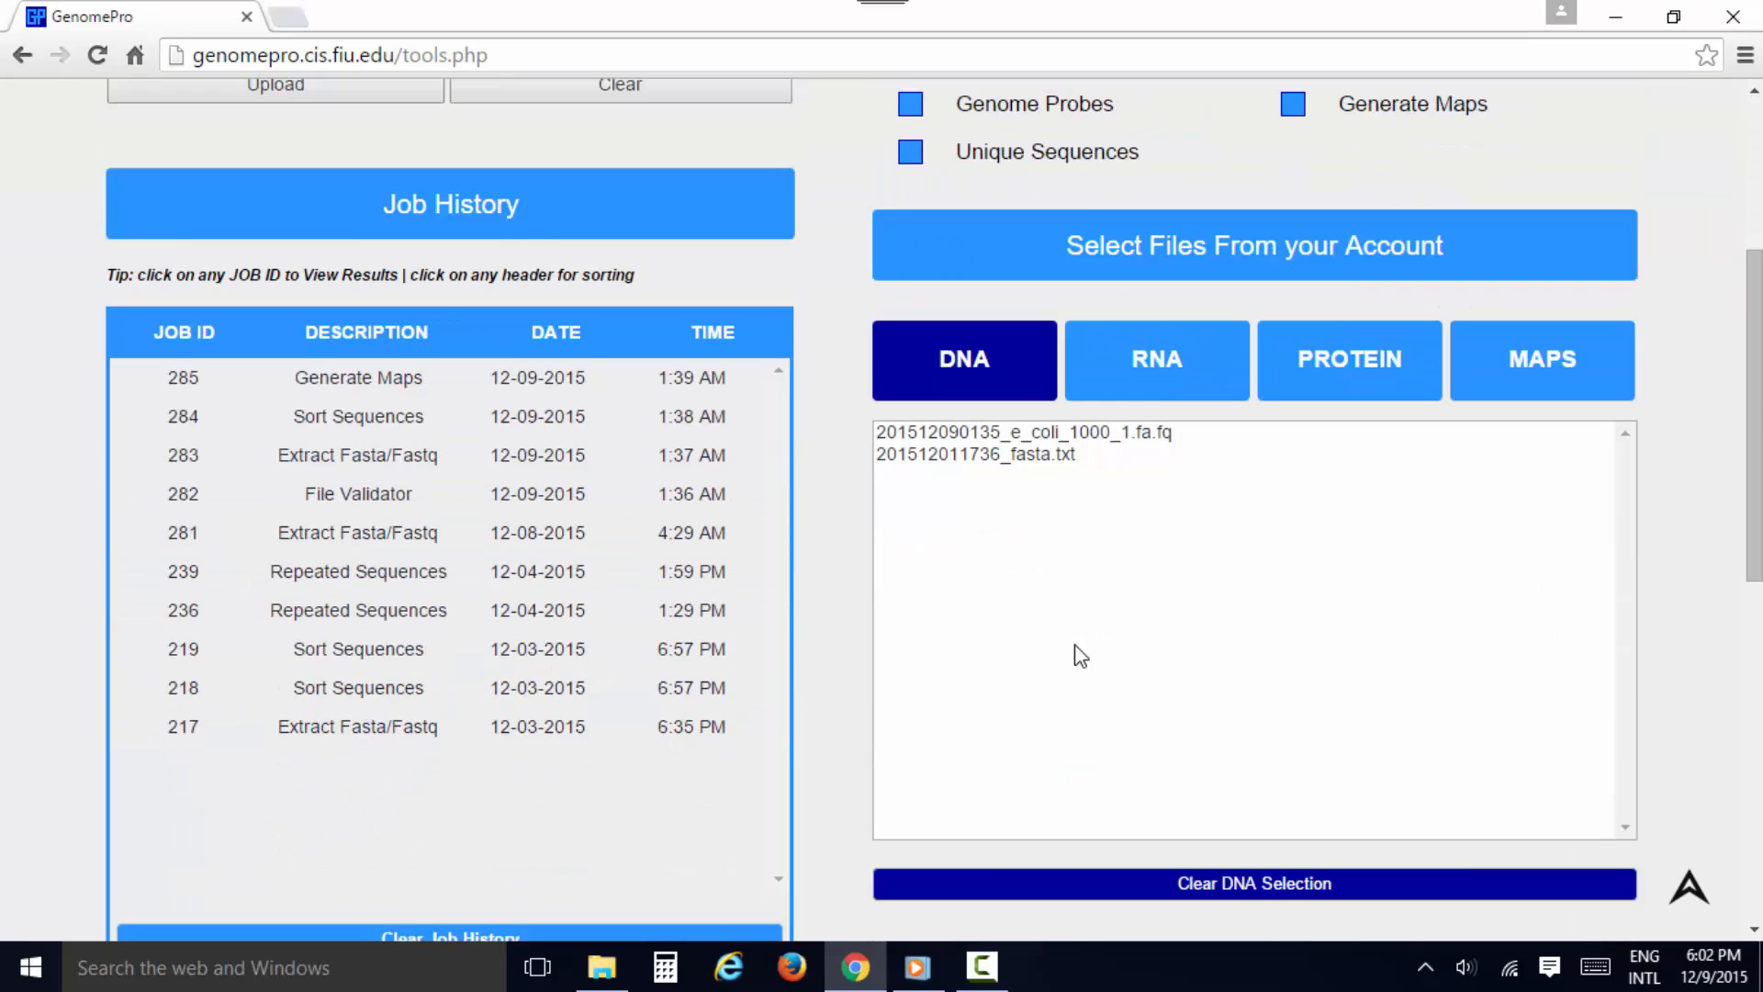
Choose the file fasta_dna.fq from the Desktop and upload it to the account
scroll(1074, 648, "down", 3)
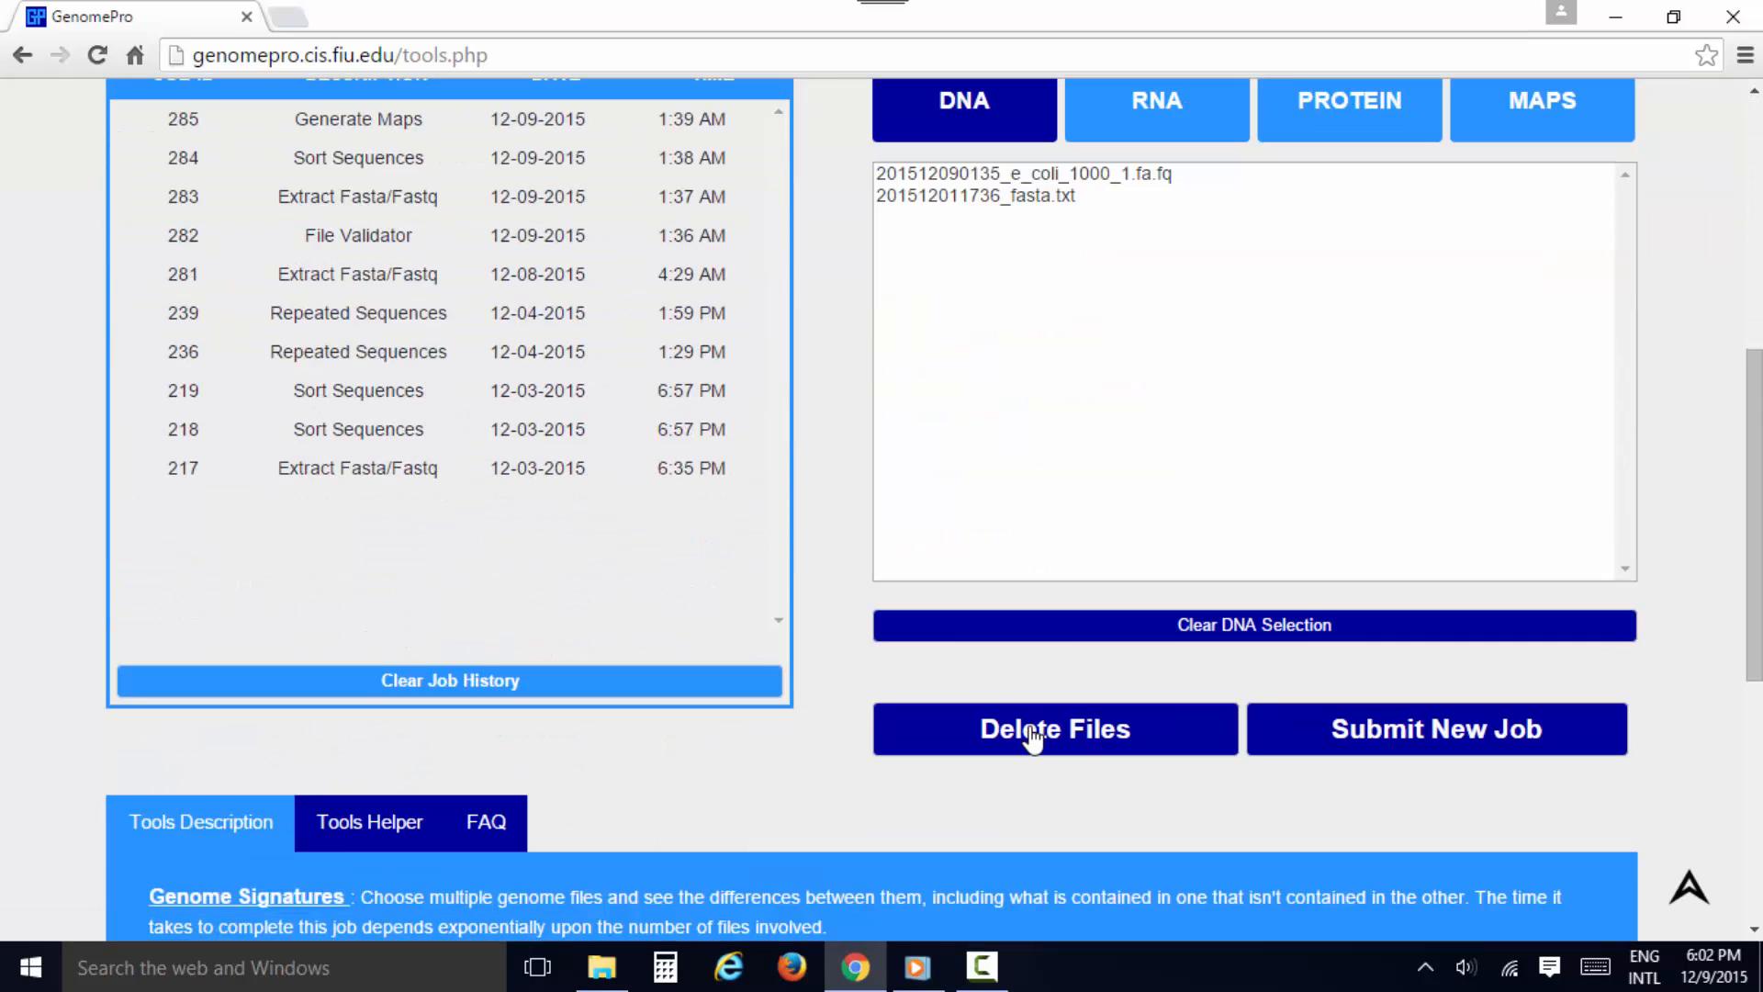
scroll(918, 728, "up", 2)
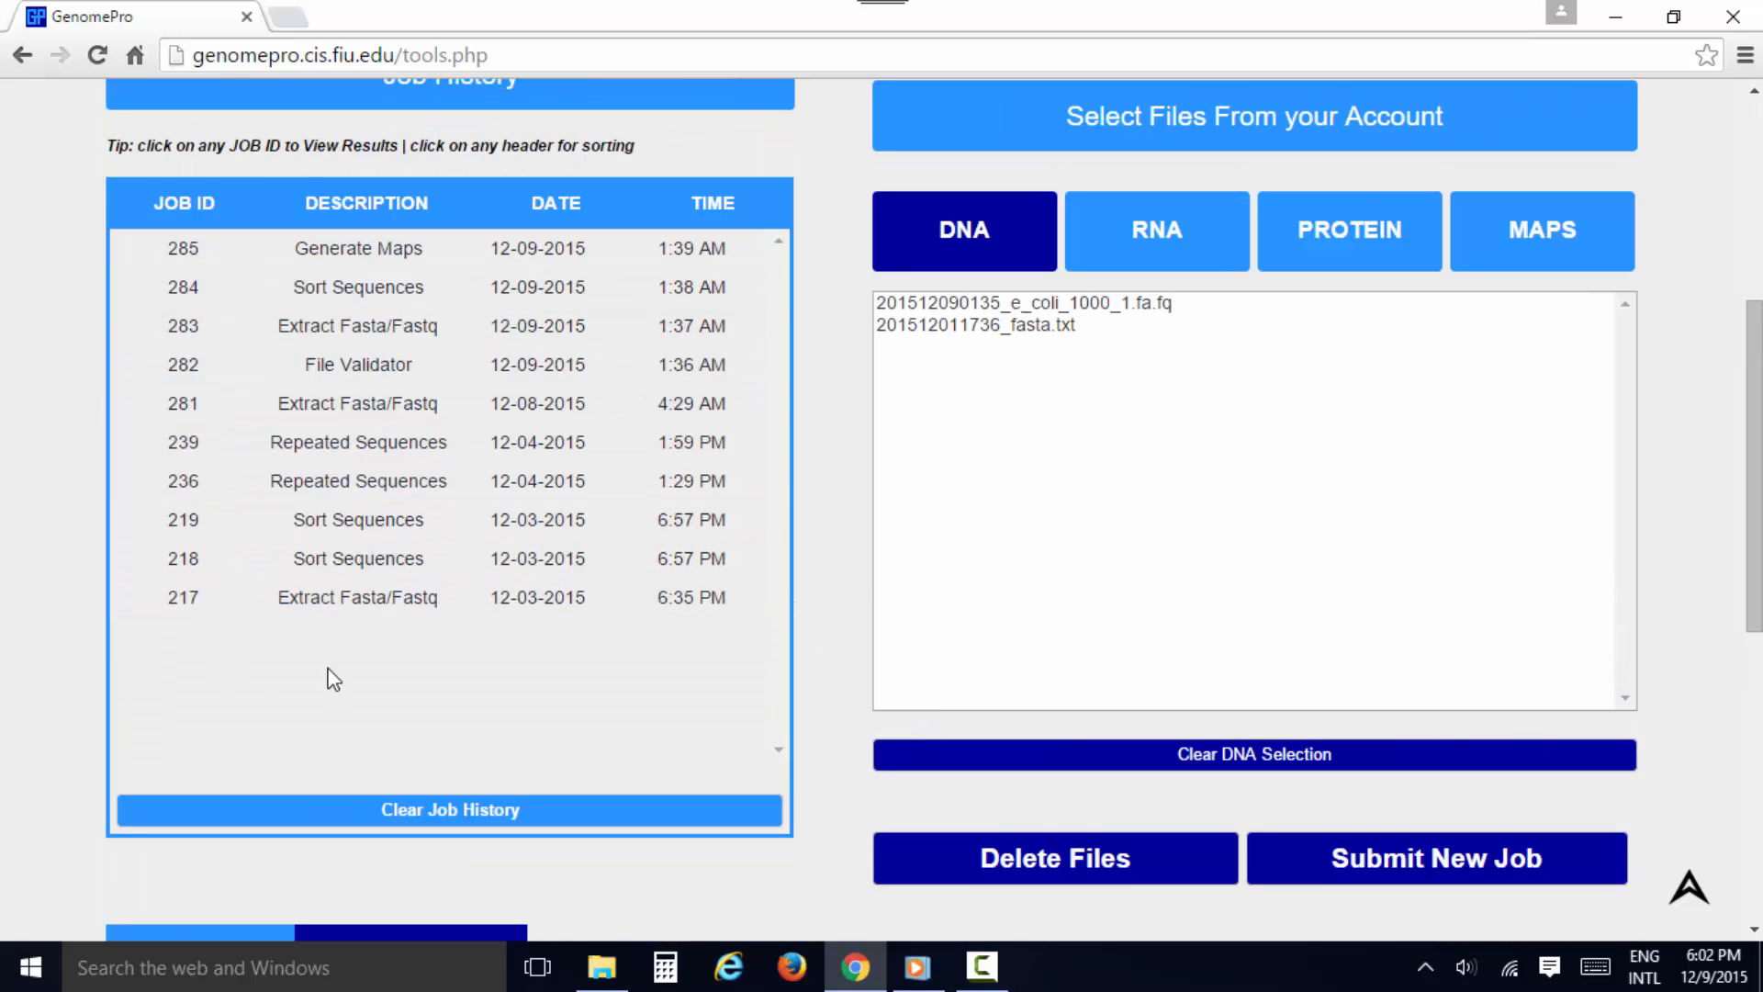
scroll(740, 656, "up", 5)
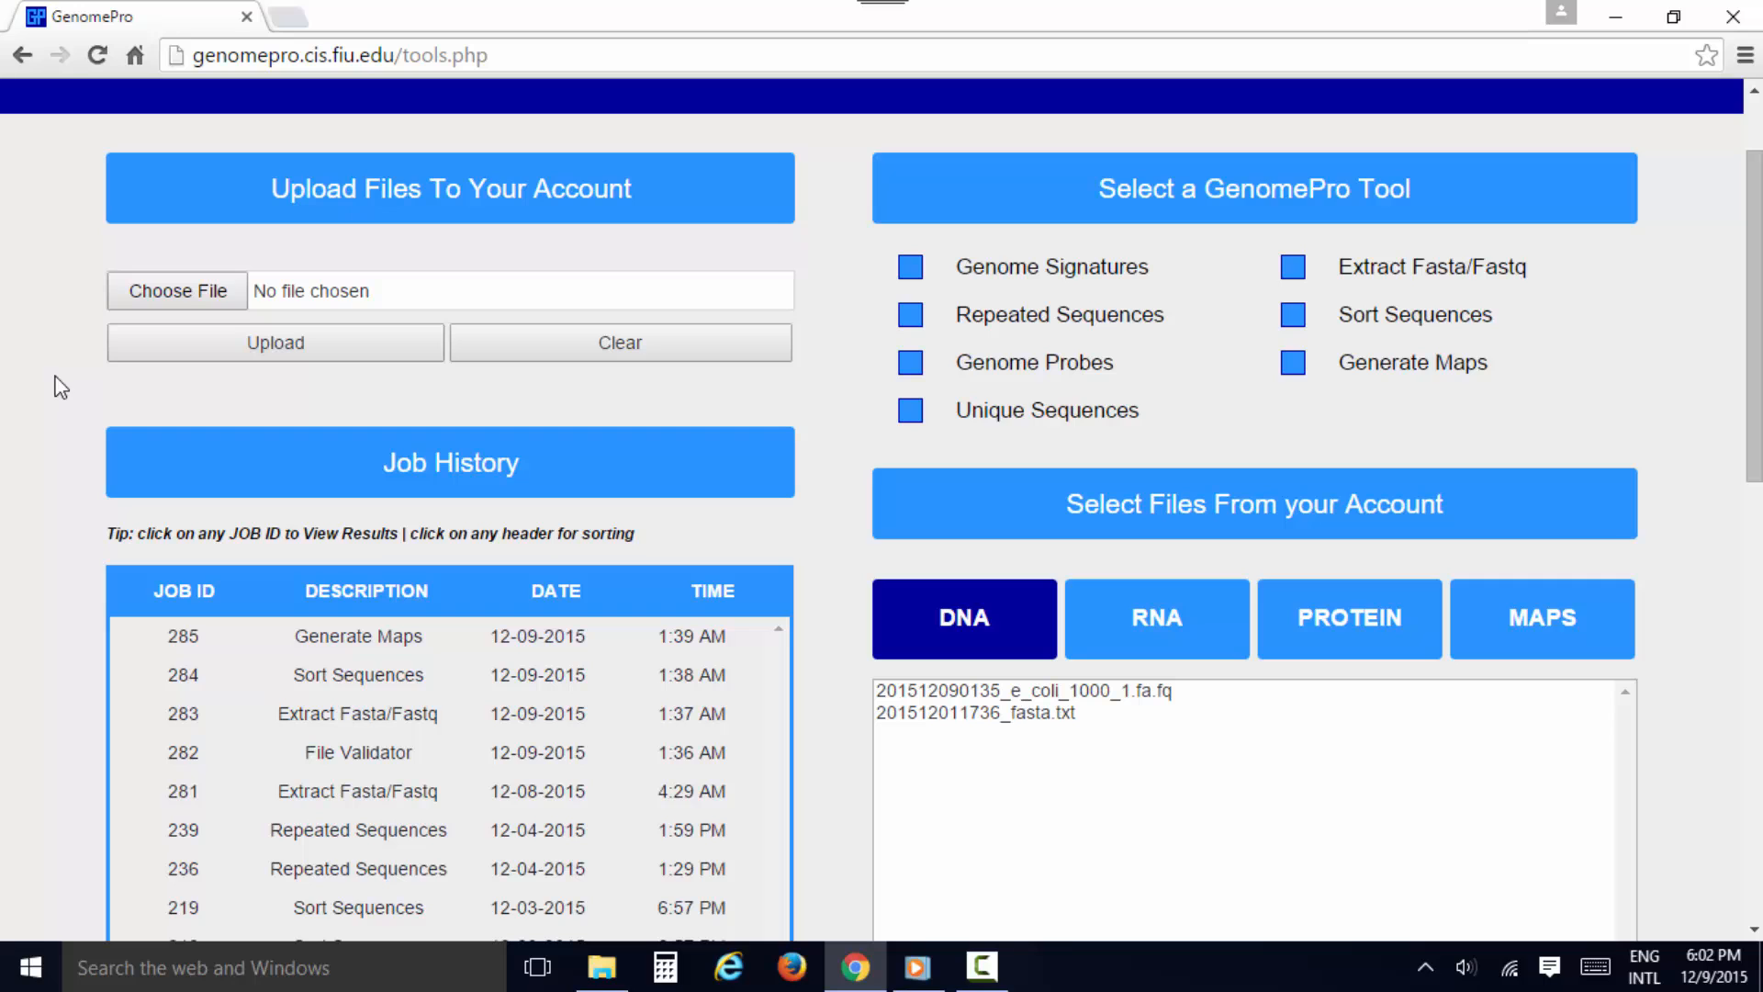
left_click(141, 302)
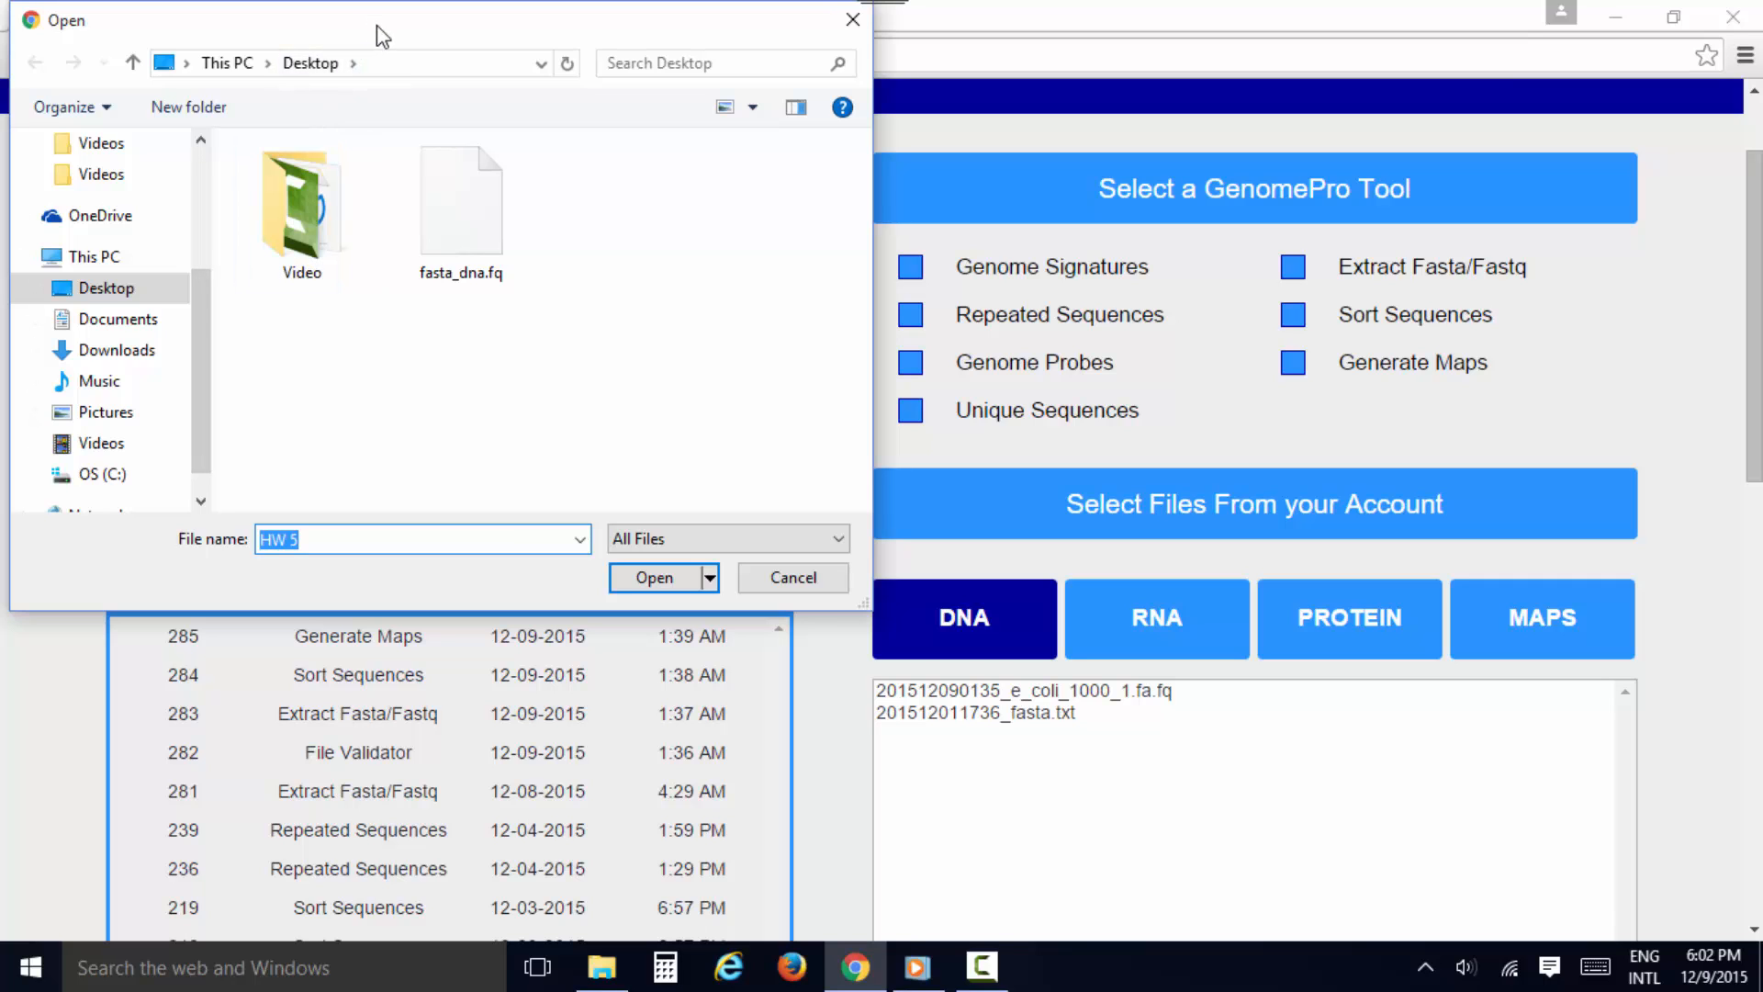
left_click(494, 256)
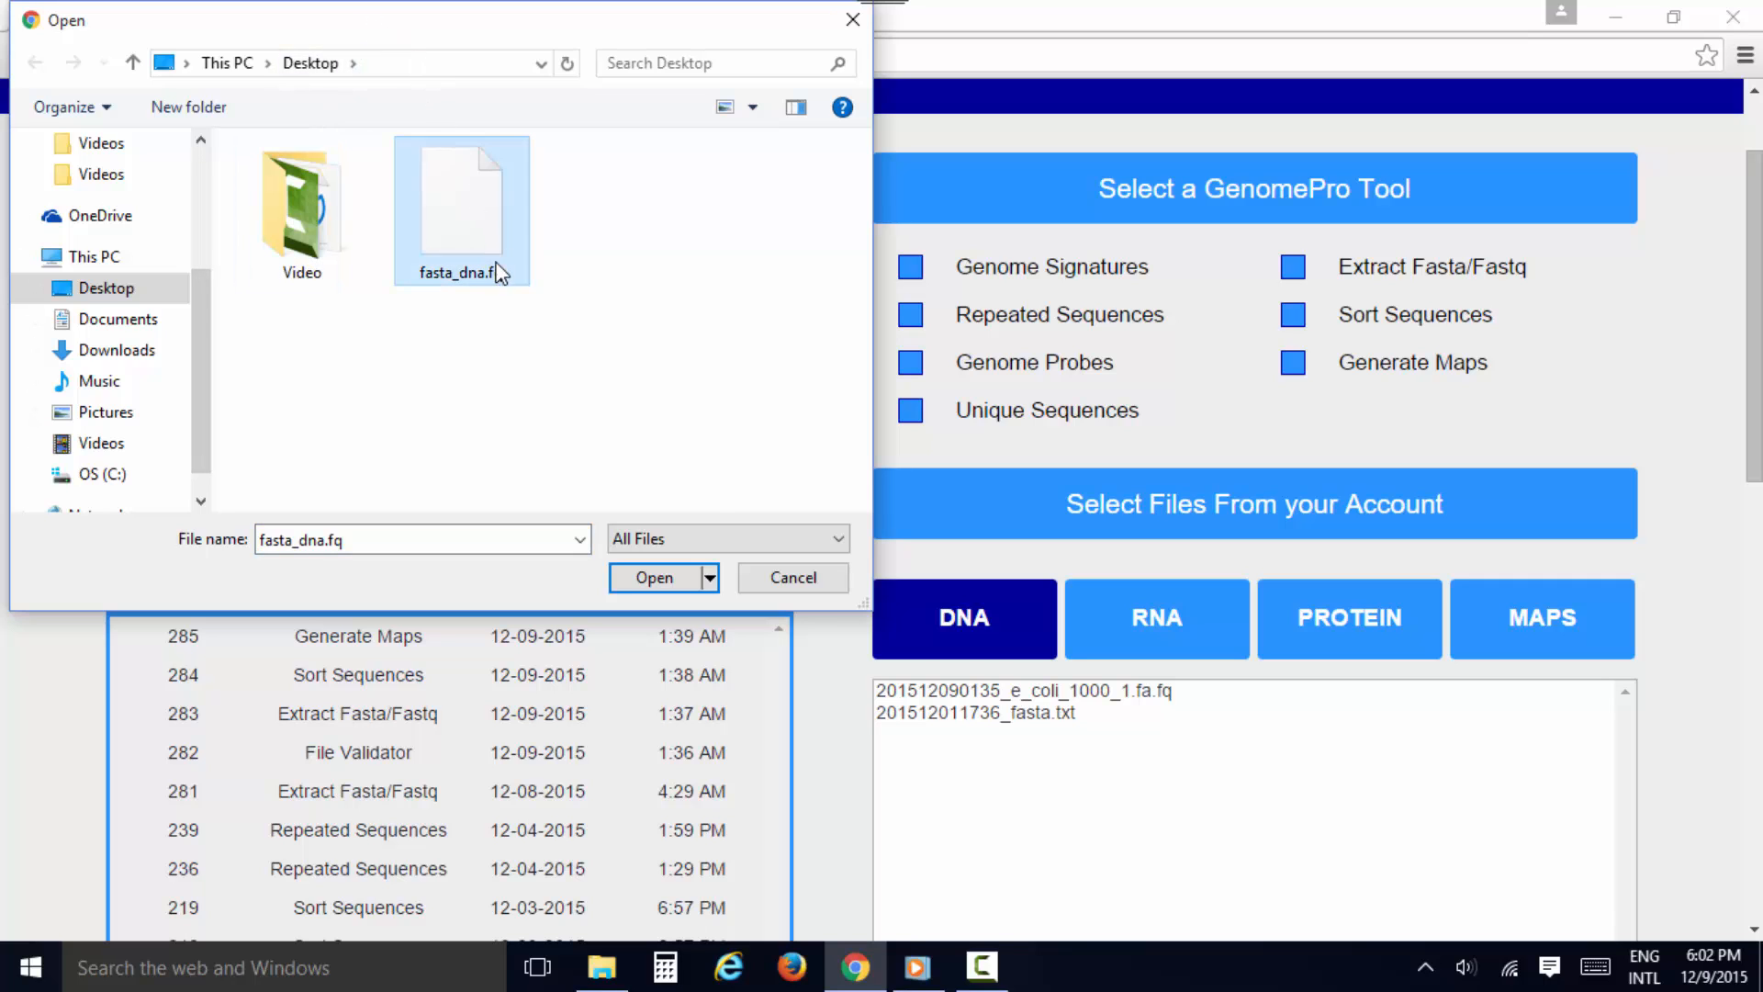
left_click(690, 578)
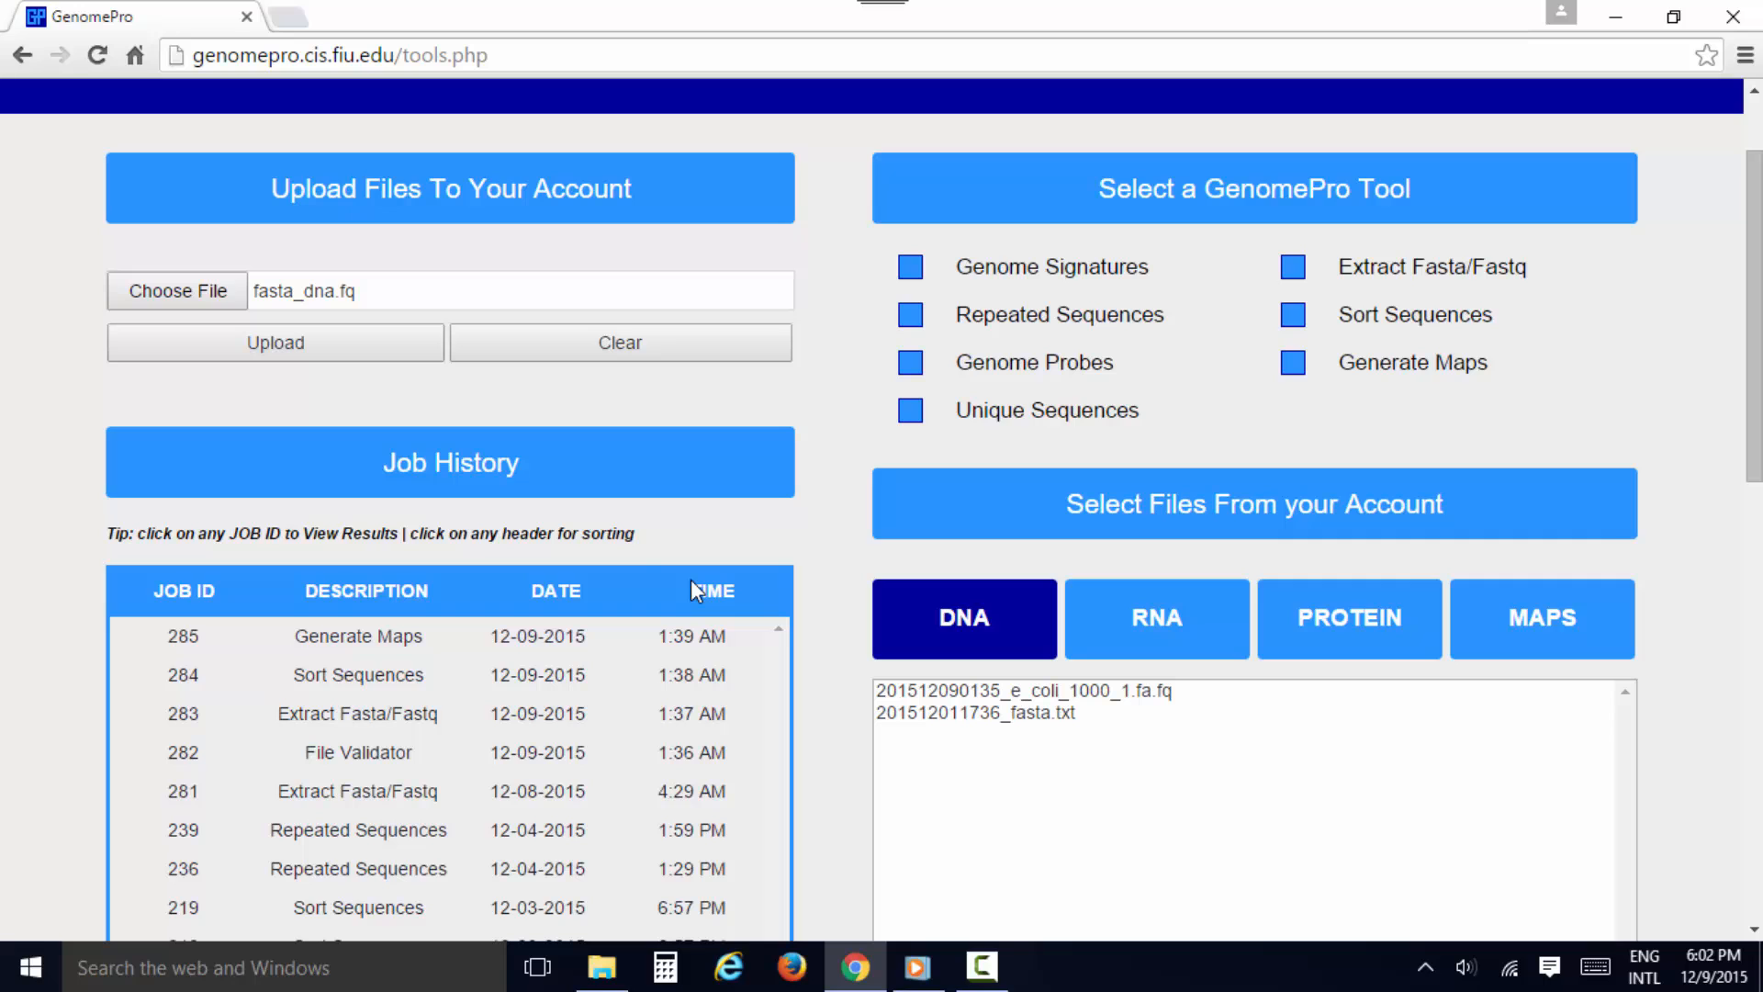
left_click(410, 354)
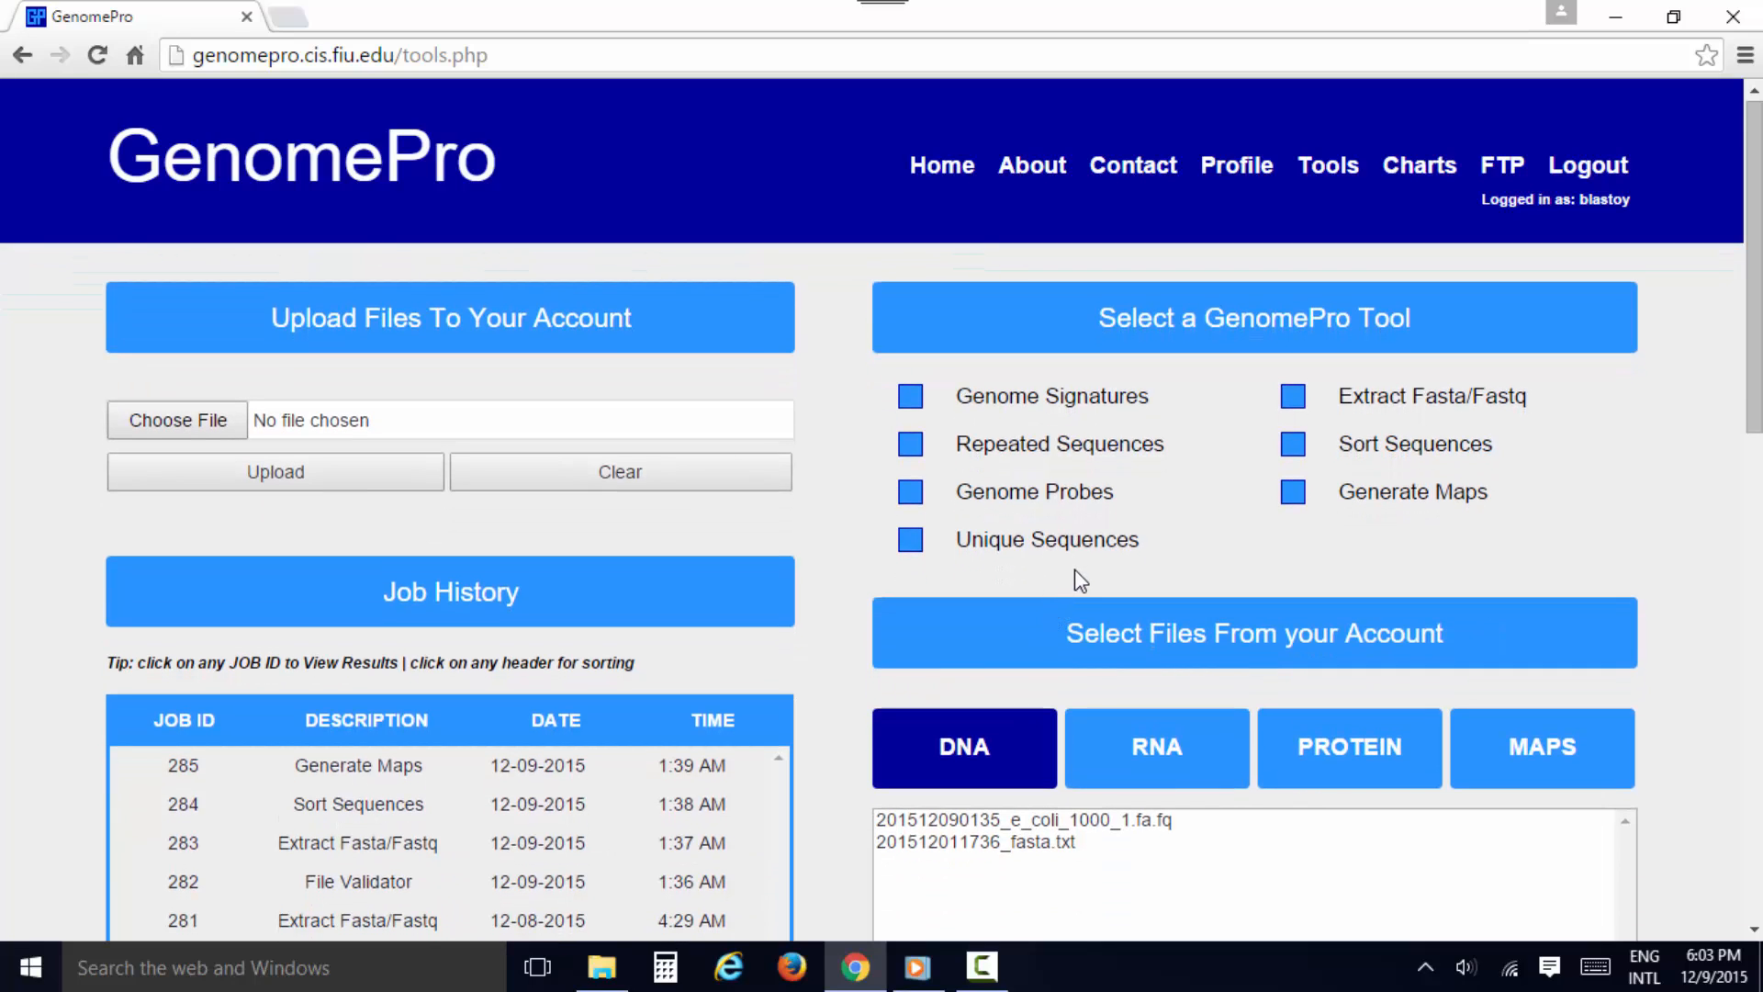
left_click(1093, 404)
left_click(1108, 484)
left_click(1319, 449)
left_click(1074, 505)
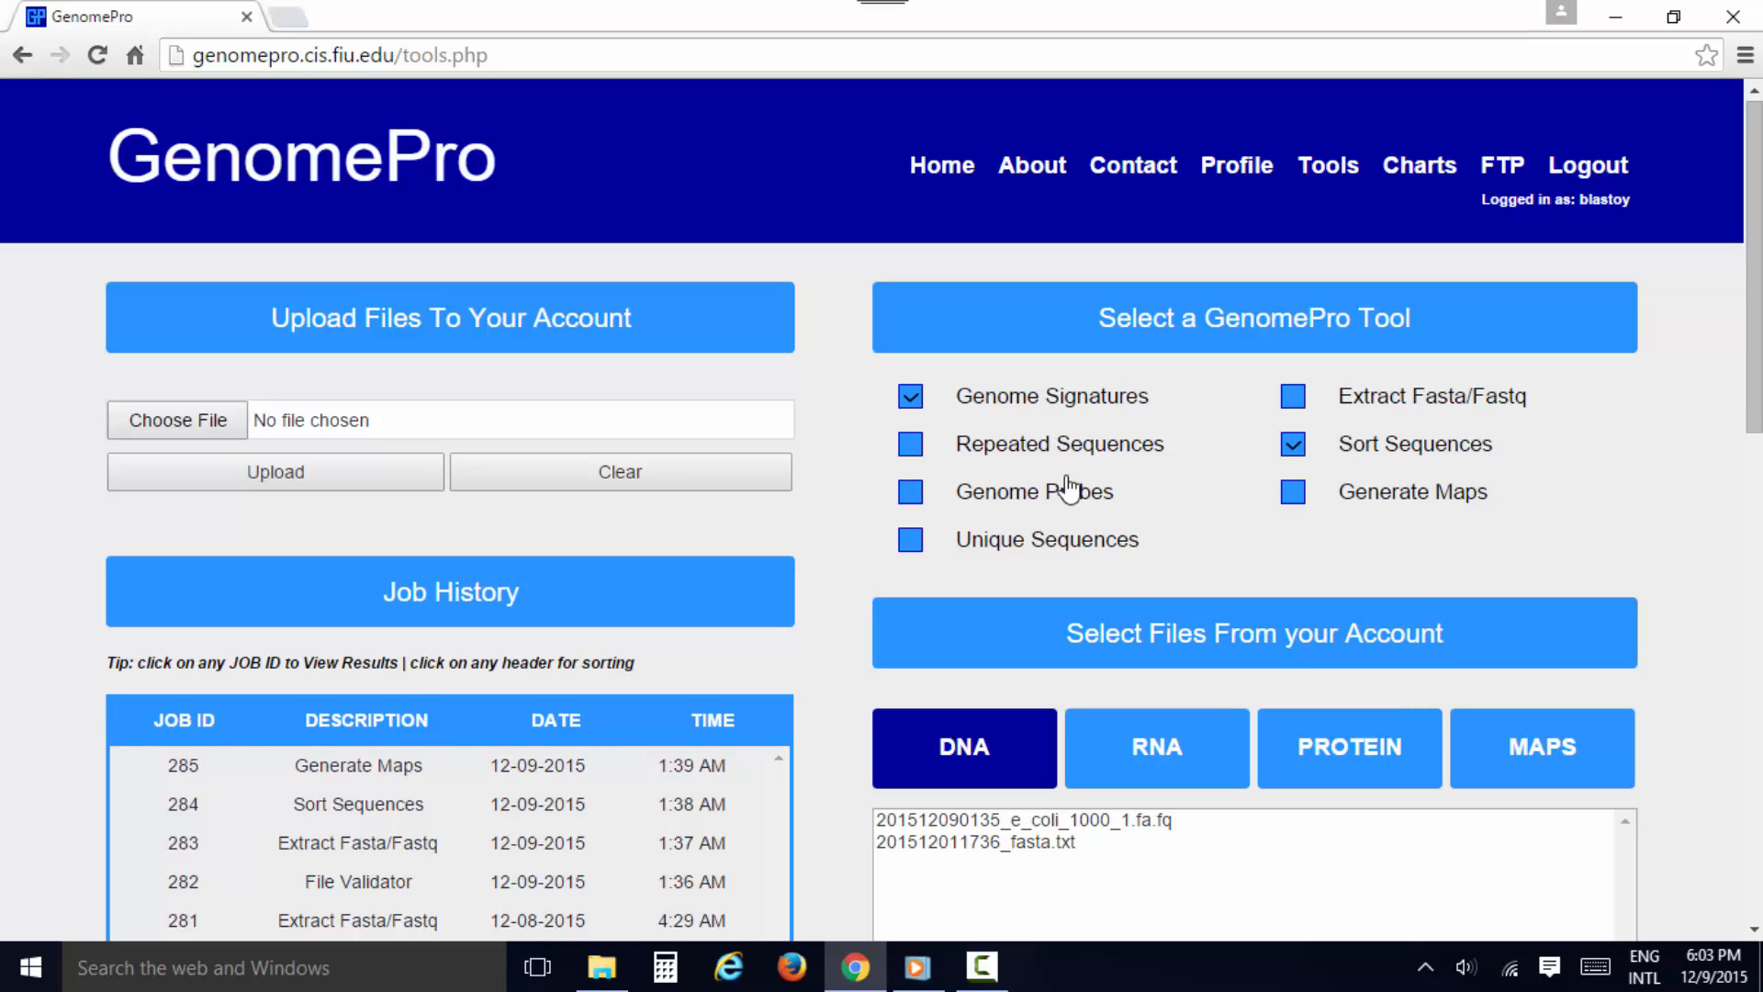
left_click(1064, 411)
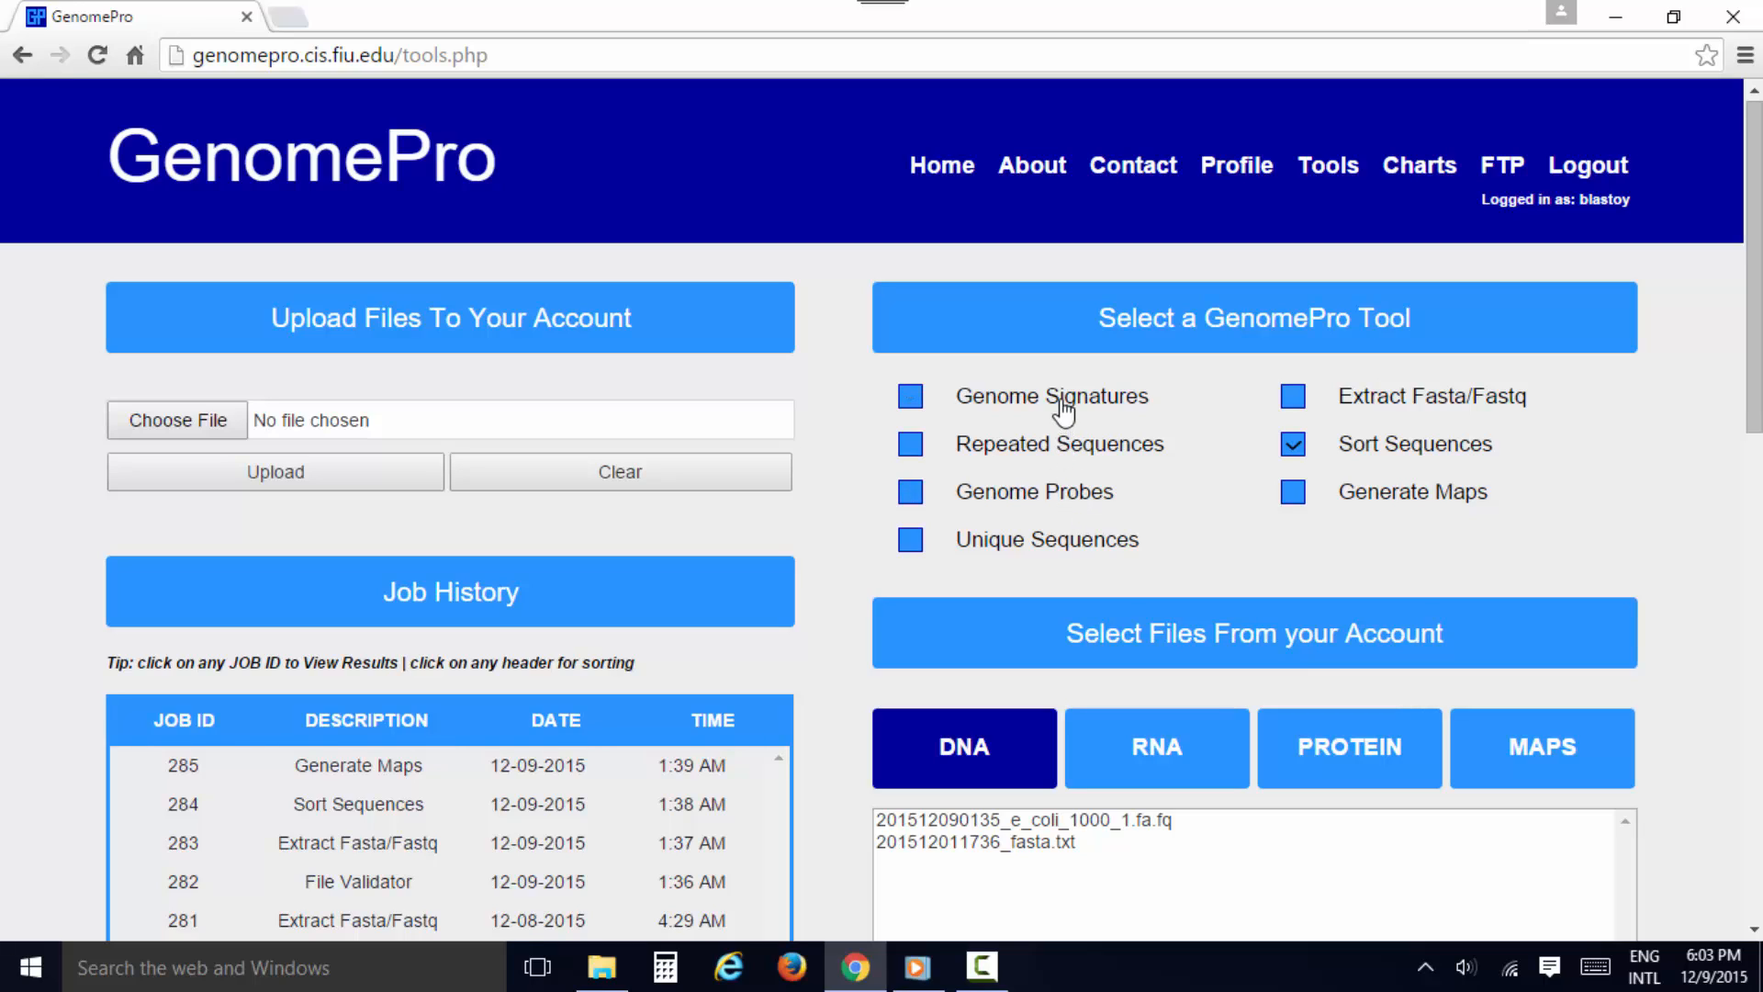
left_click(1293, 447)
left_click(1295, 496)
Browse the account's RNA, protein and maps file lists, and return to the DNA files
scroll(1248, 595, "down", 4)
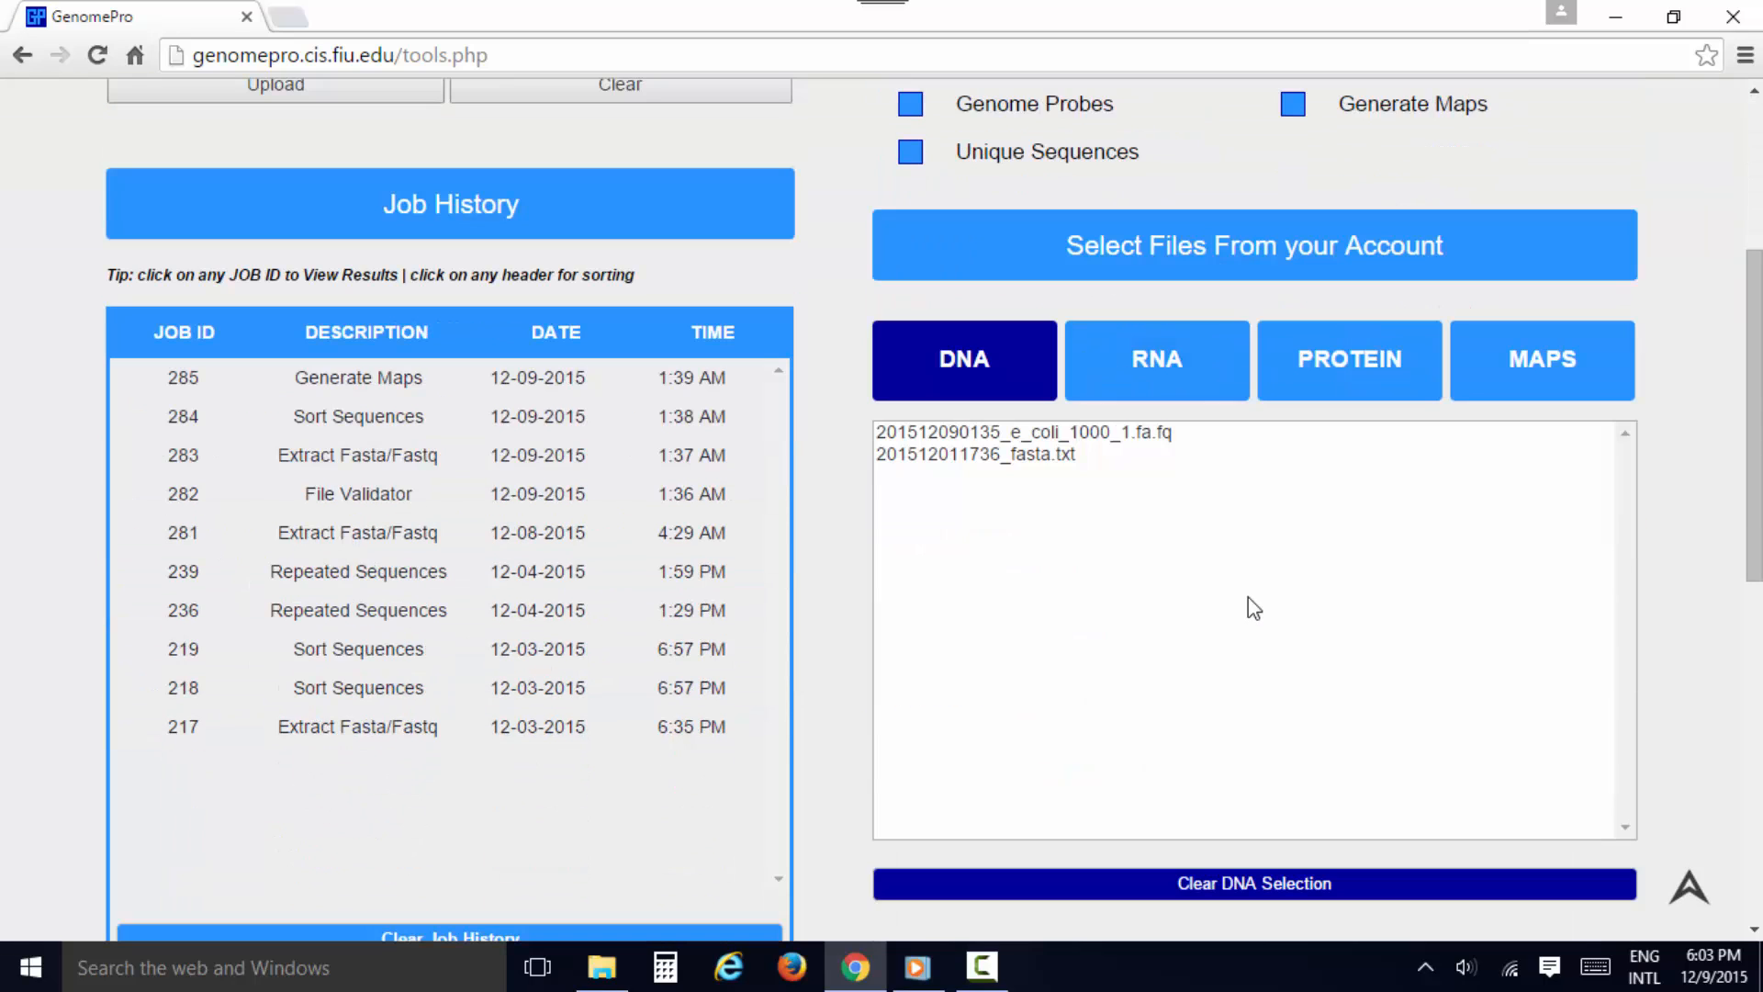
left_click(1115, 372)
left_click(1331, 369)
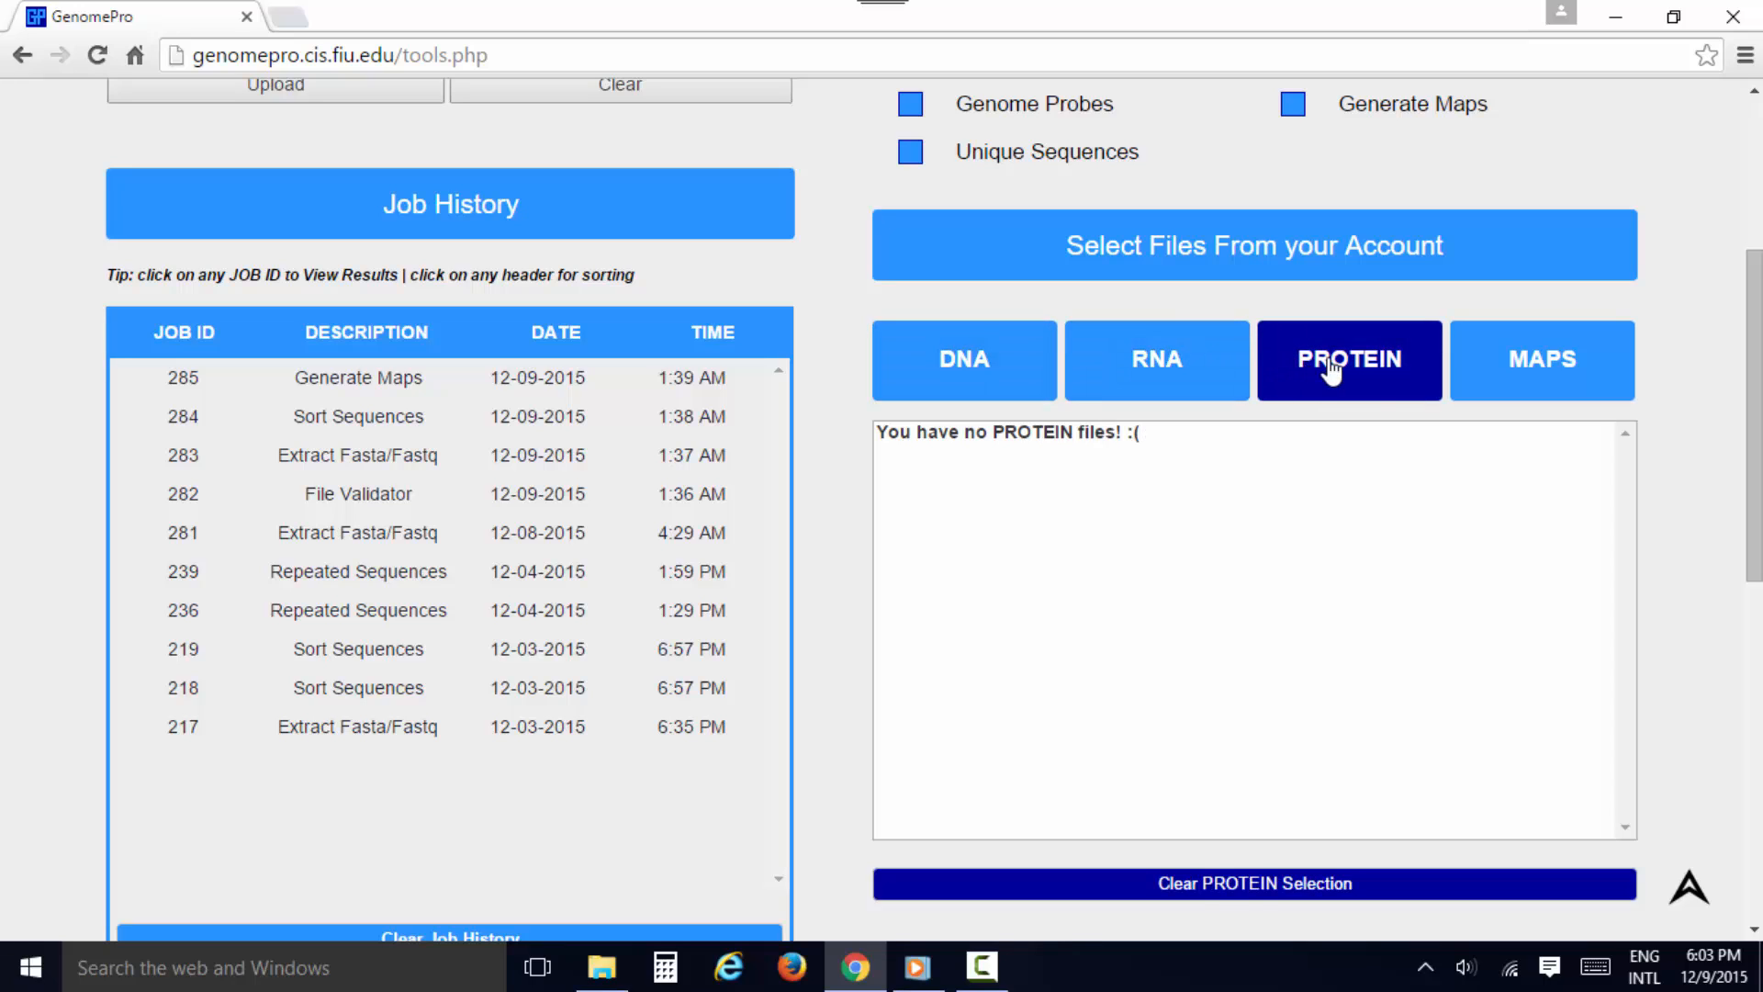
left_click(1527, 368)
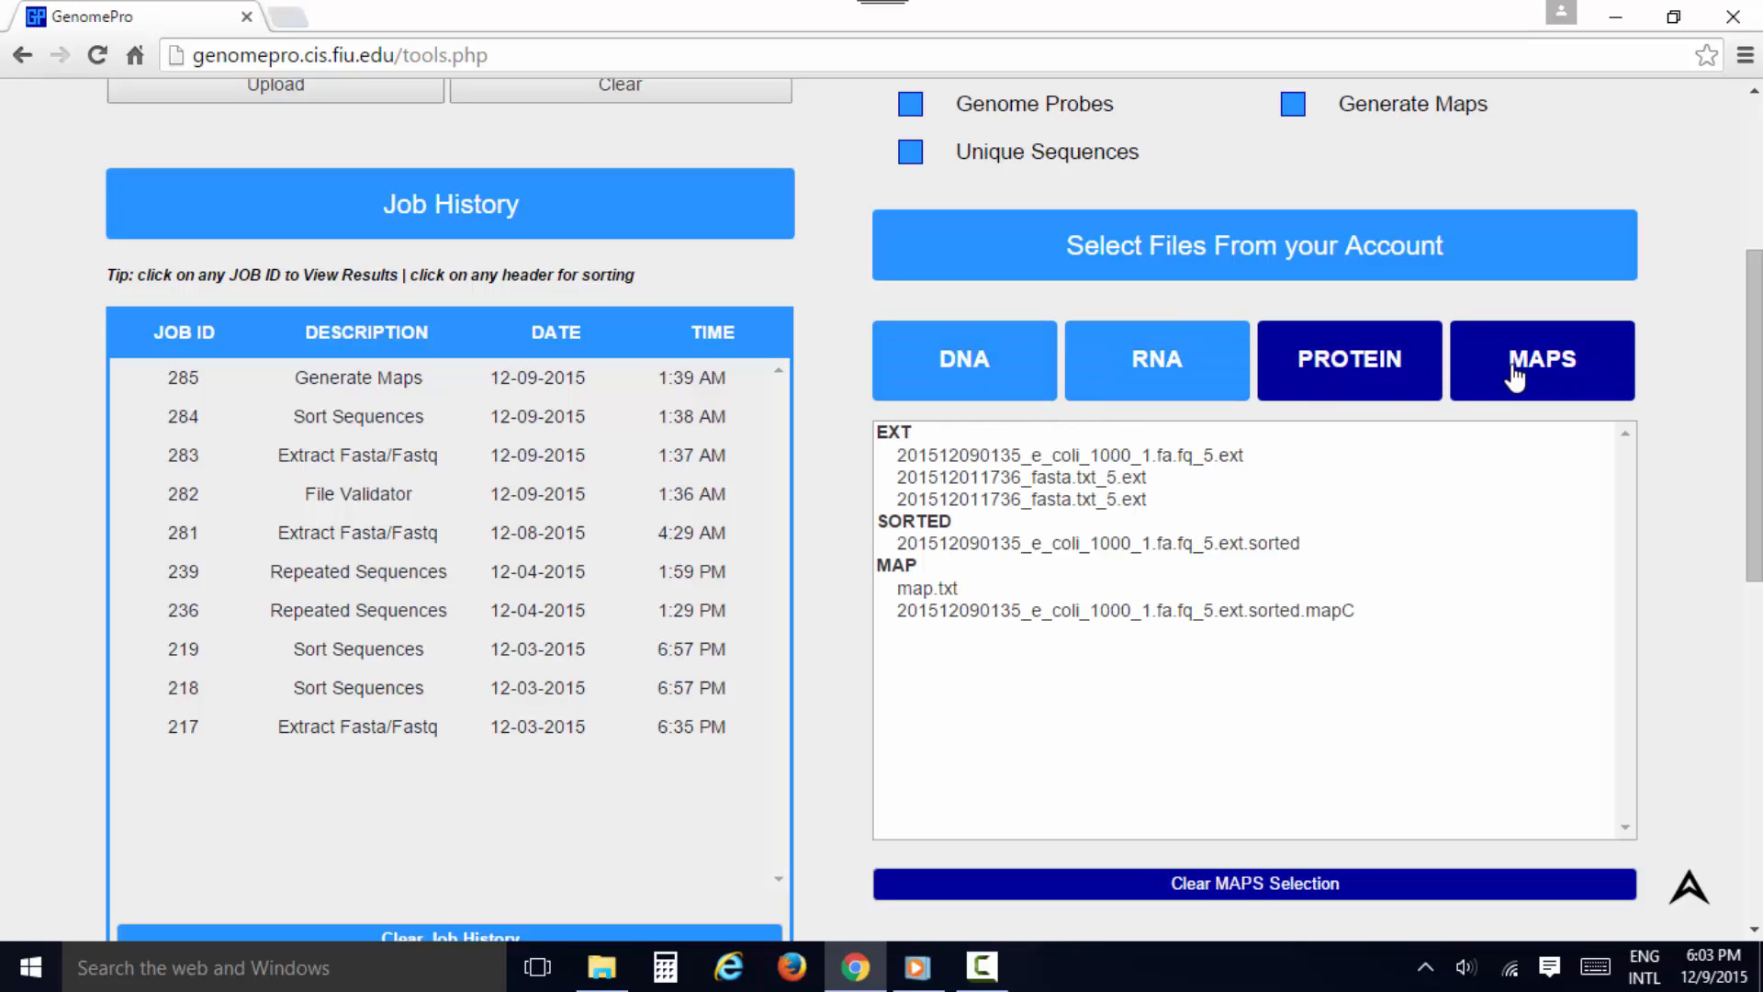
left_click(996, 393)
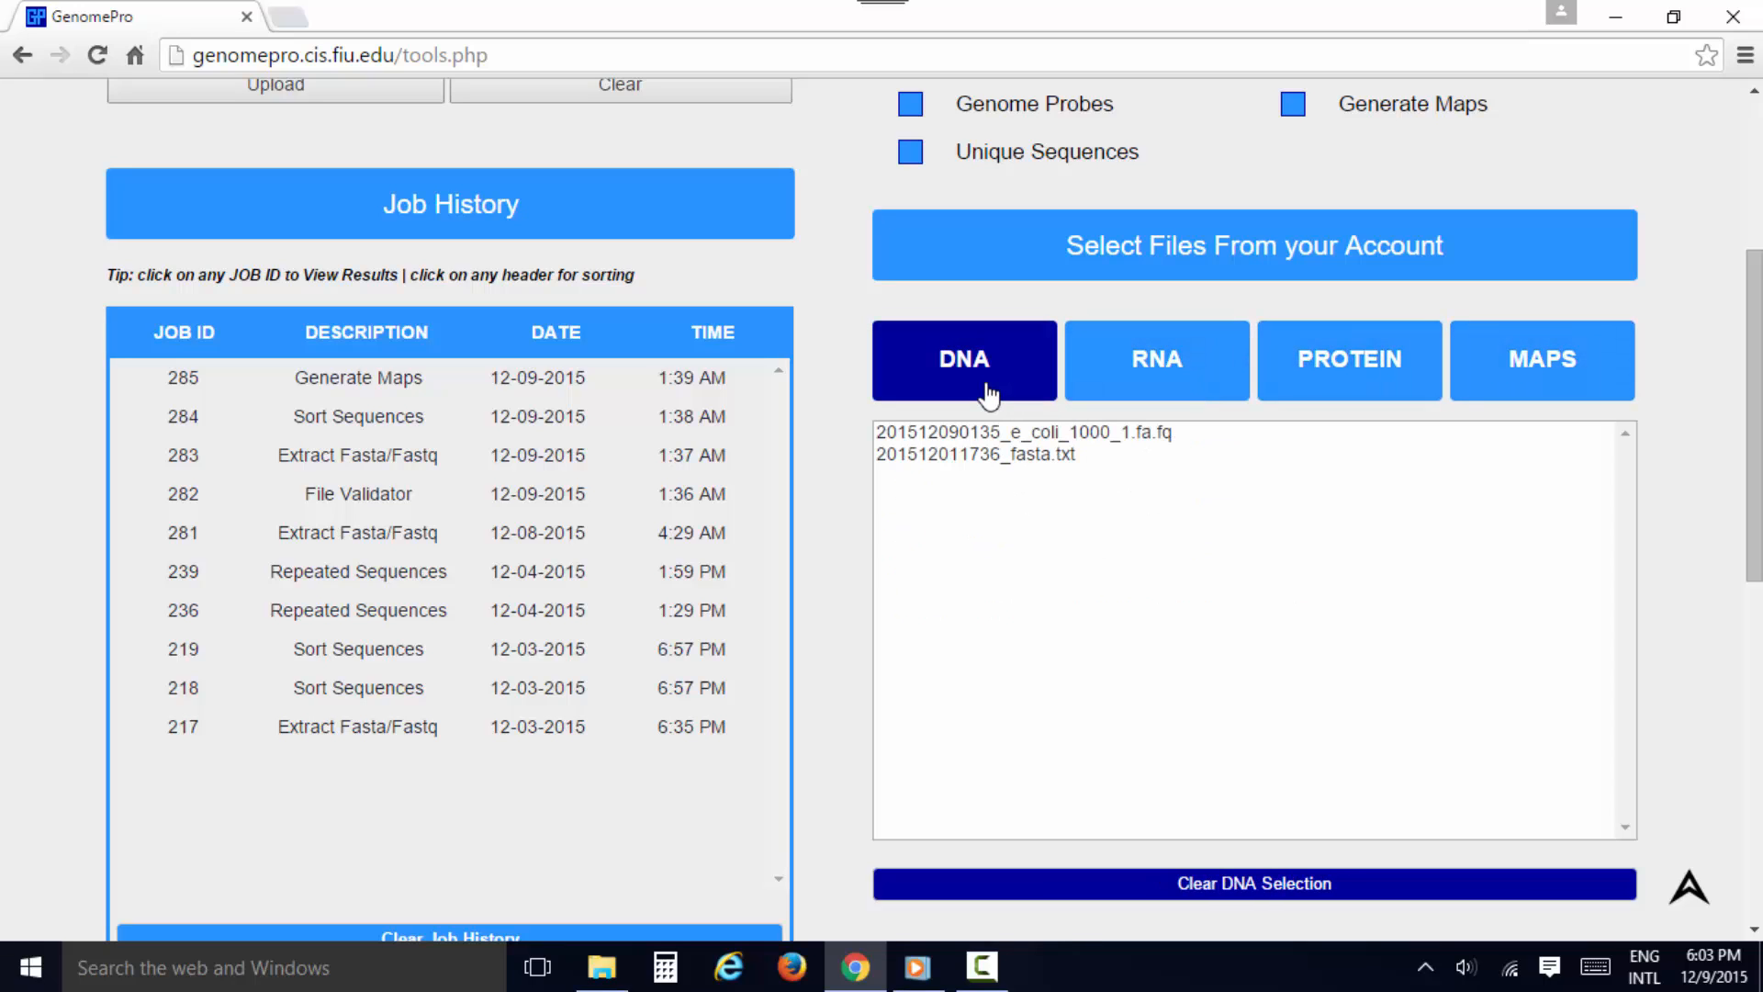
left_click(962, 436)
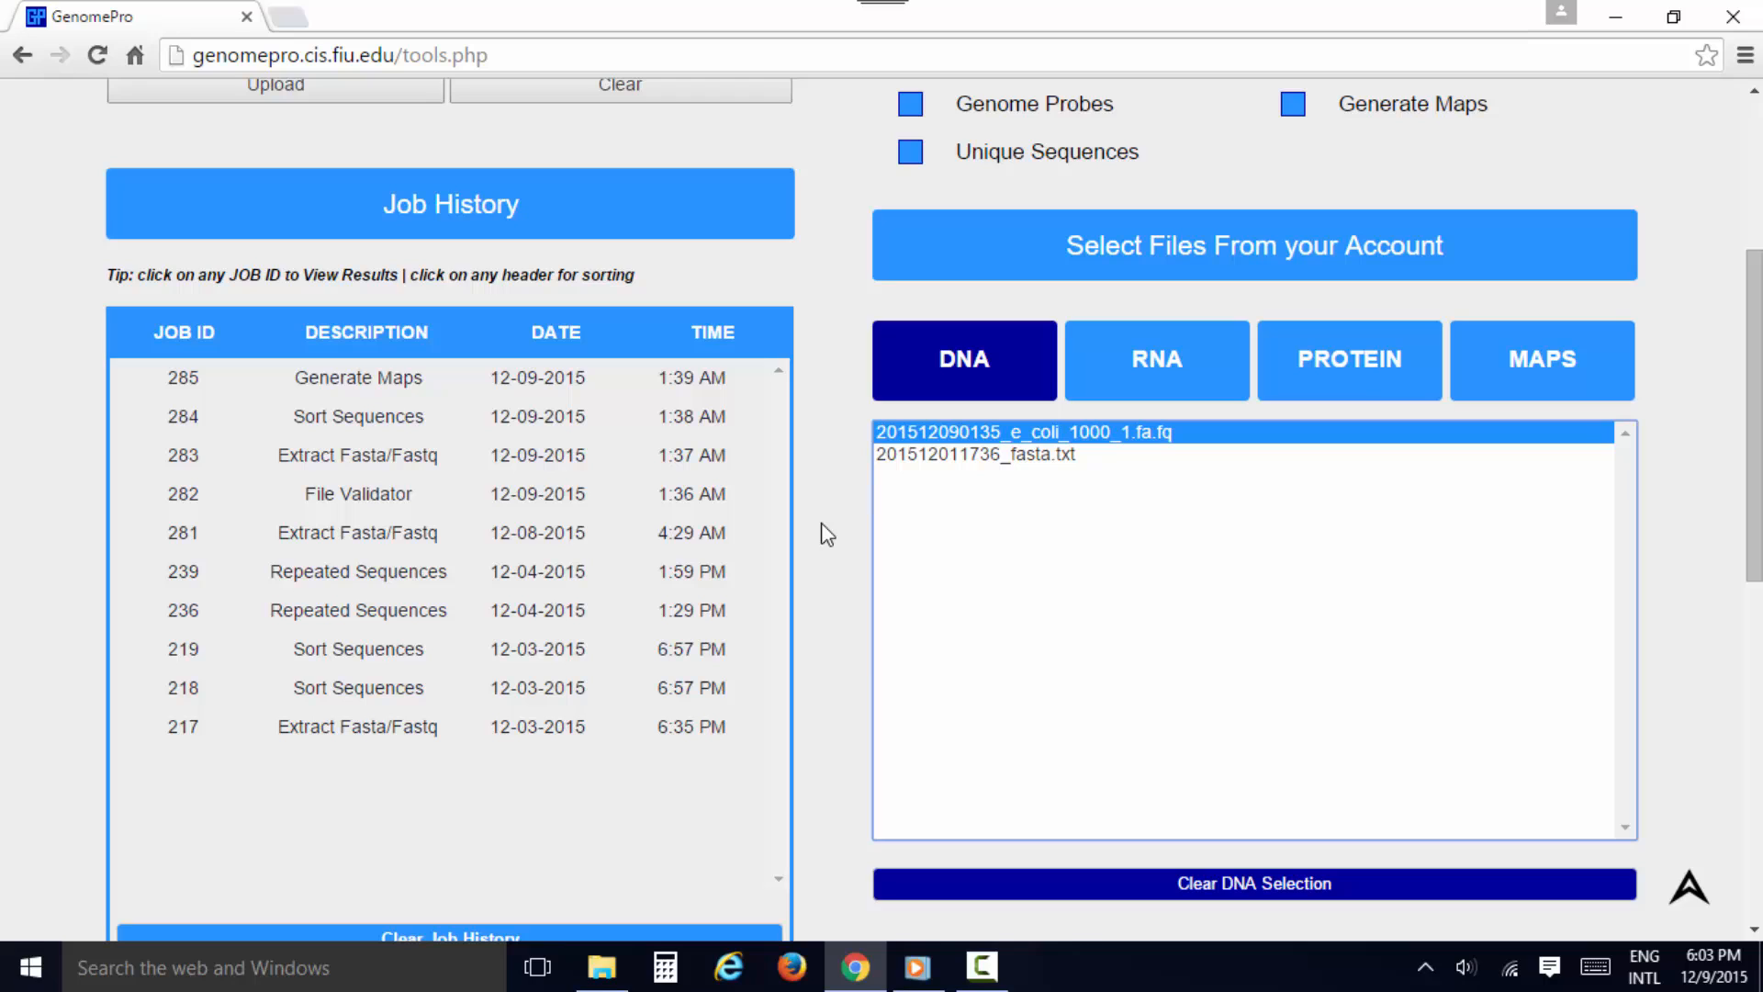
scroll(826, 533, "up", 3)
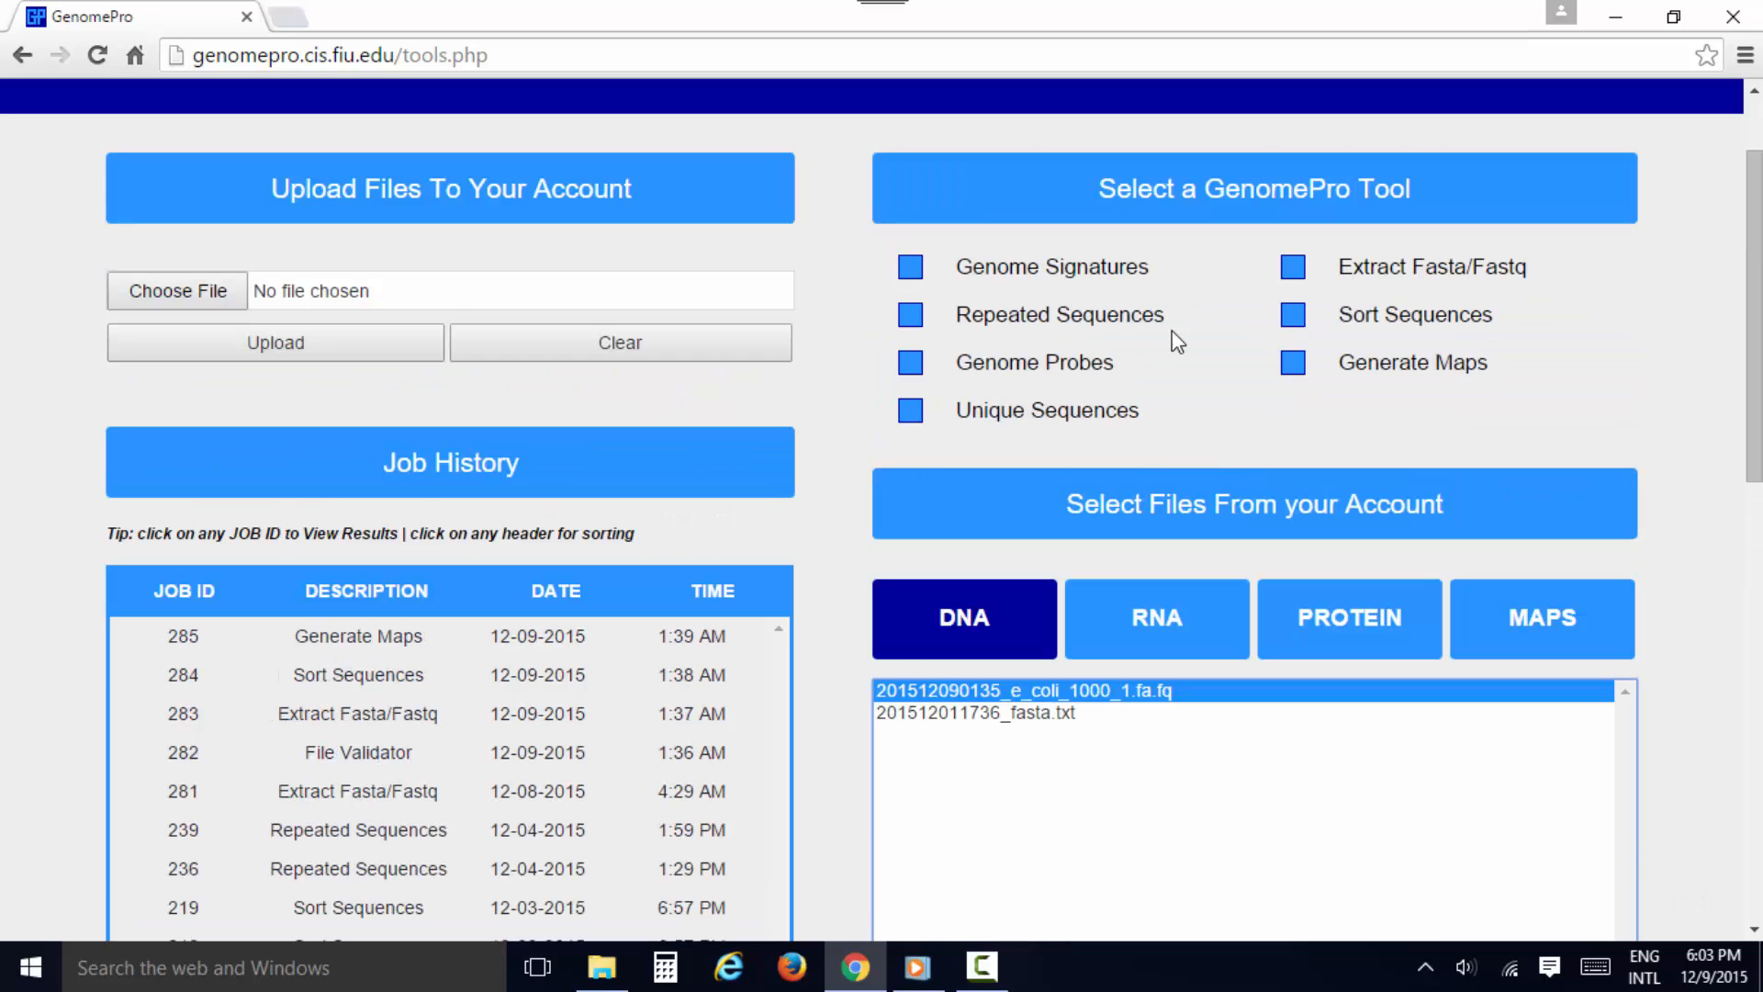
left_click(1289, 277)
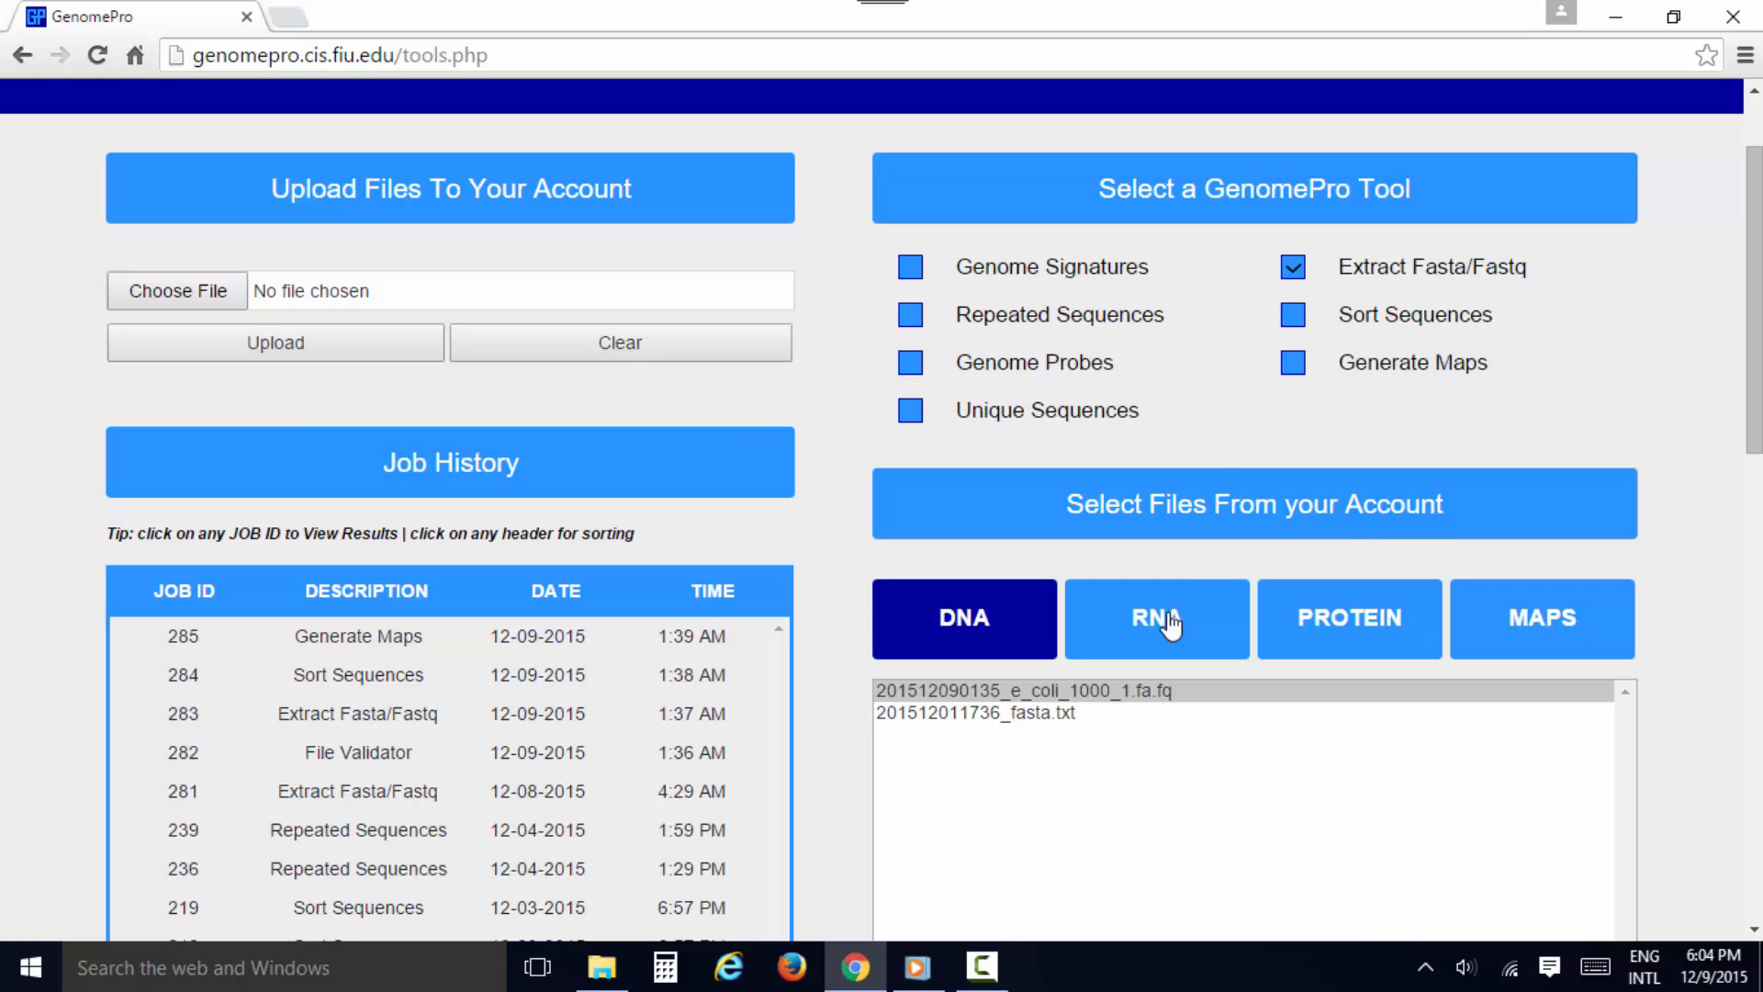
Set the sub-sequence length to 5 with the Extract Only option and submit the job
scroll(1127, 692, "down", 7)
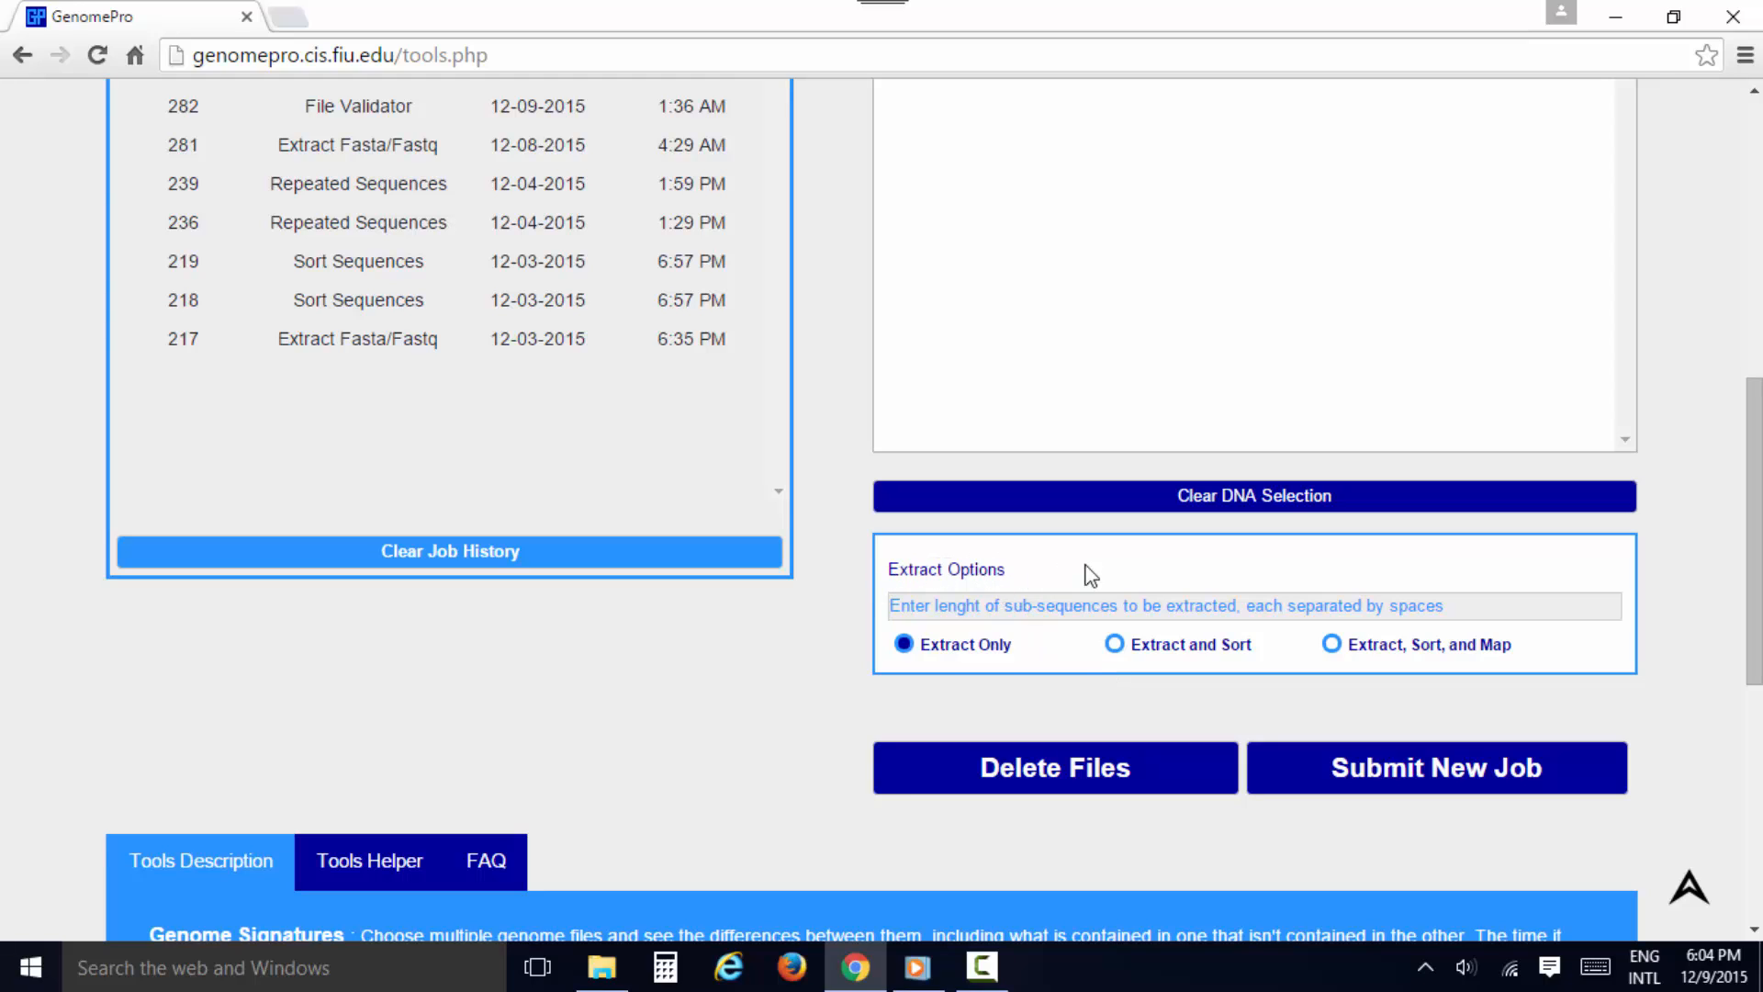
left_click(1048, 607)
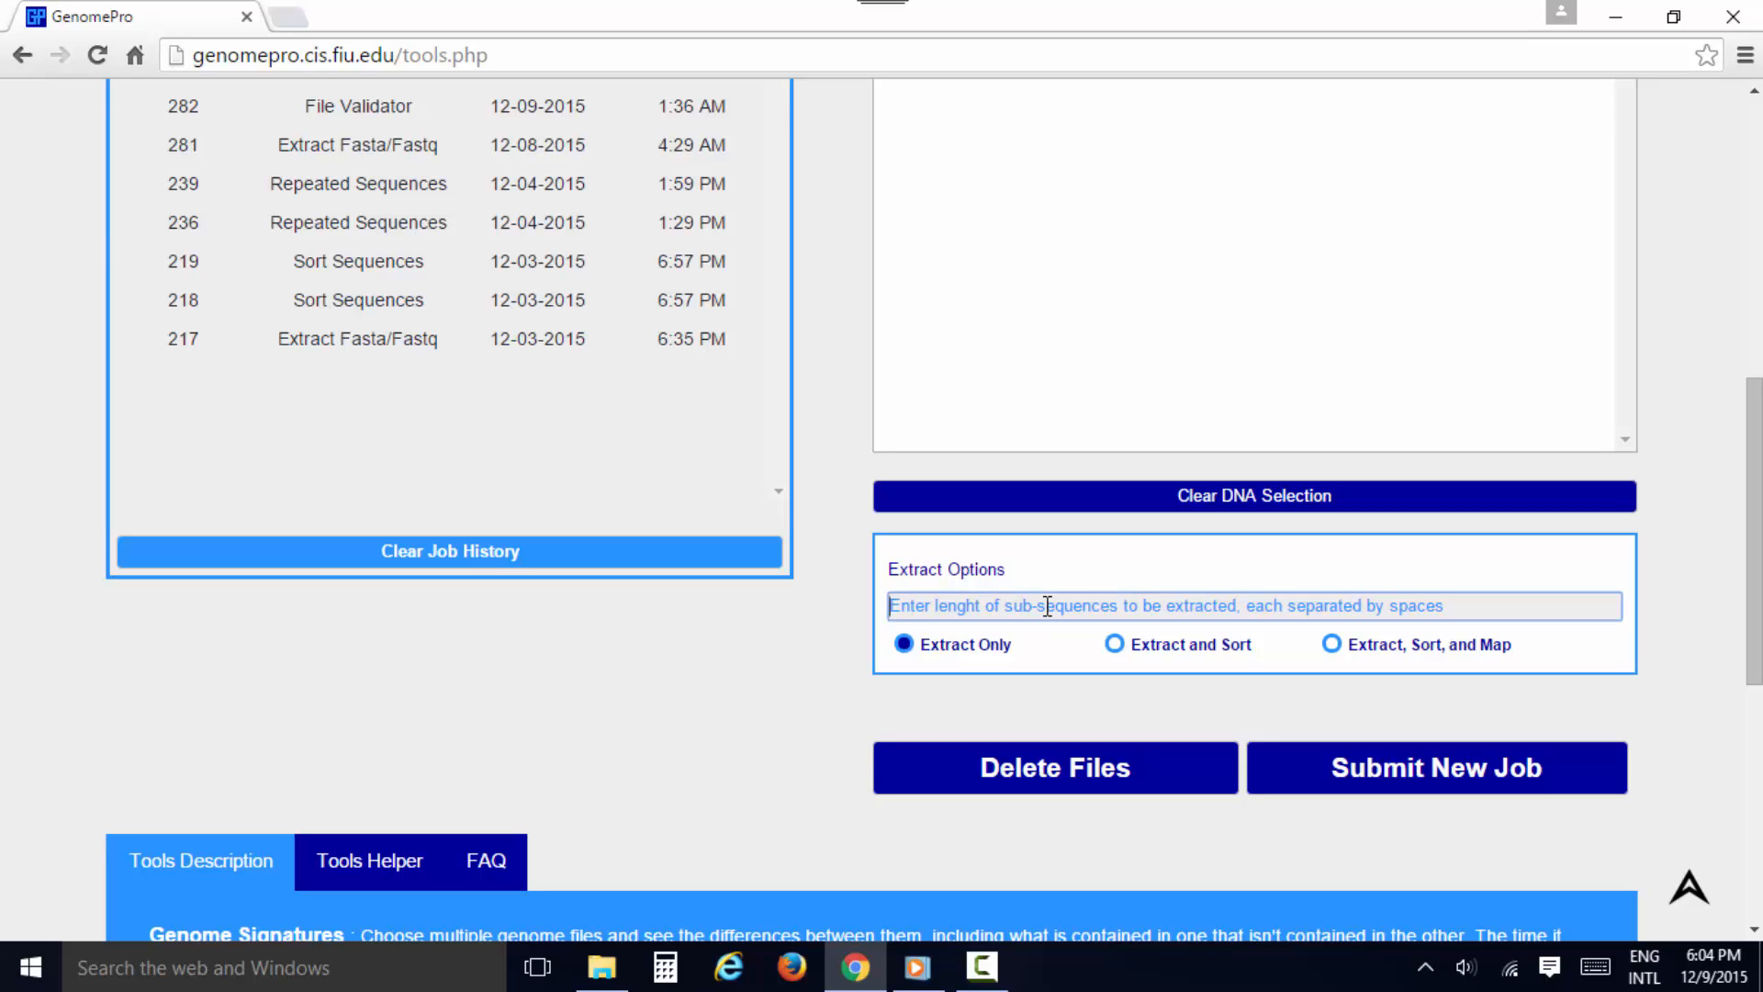
type("5")
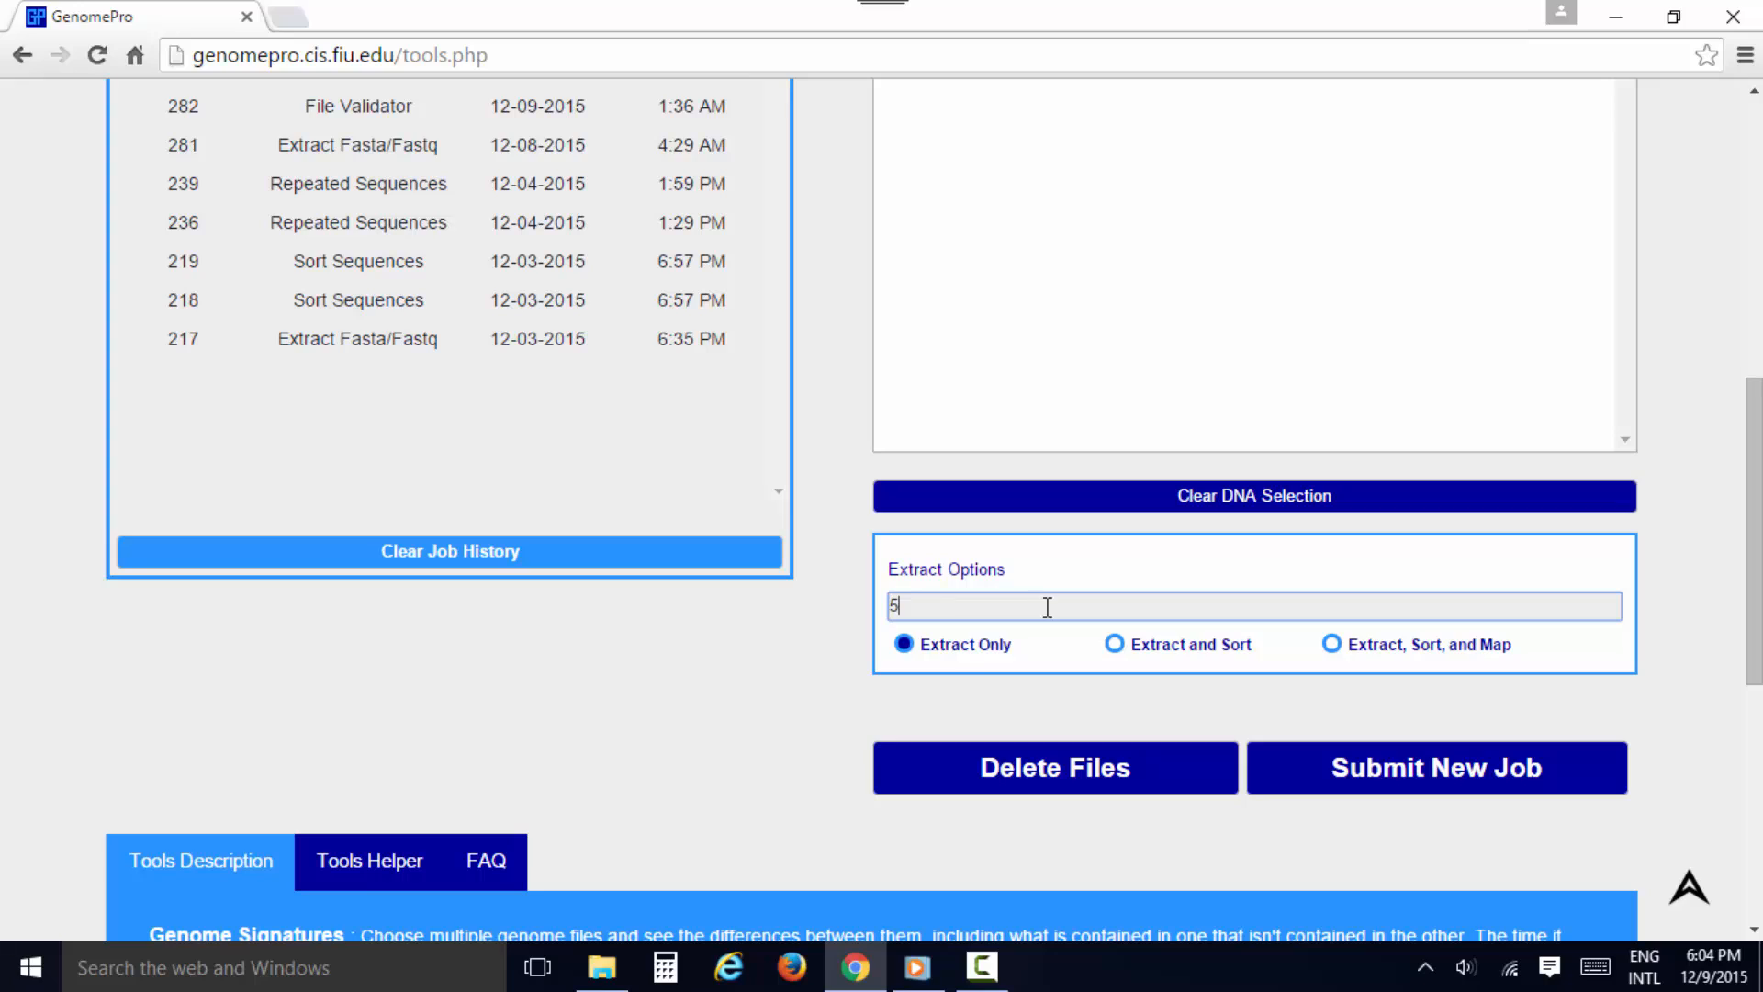
left_click(872, 695)
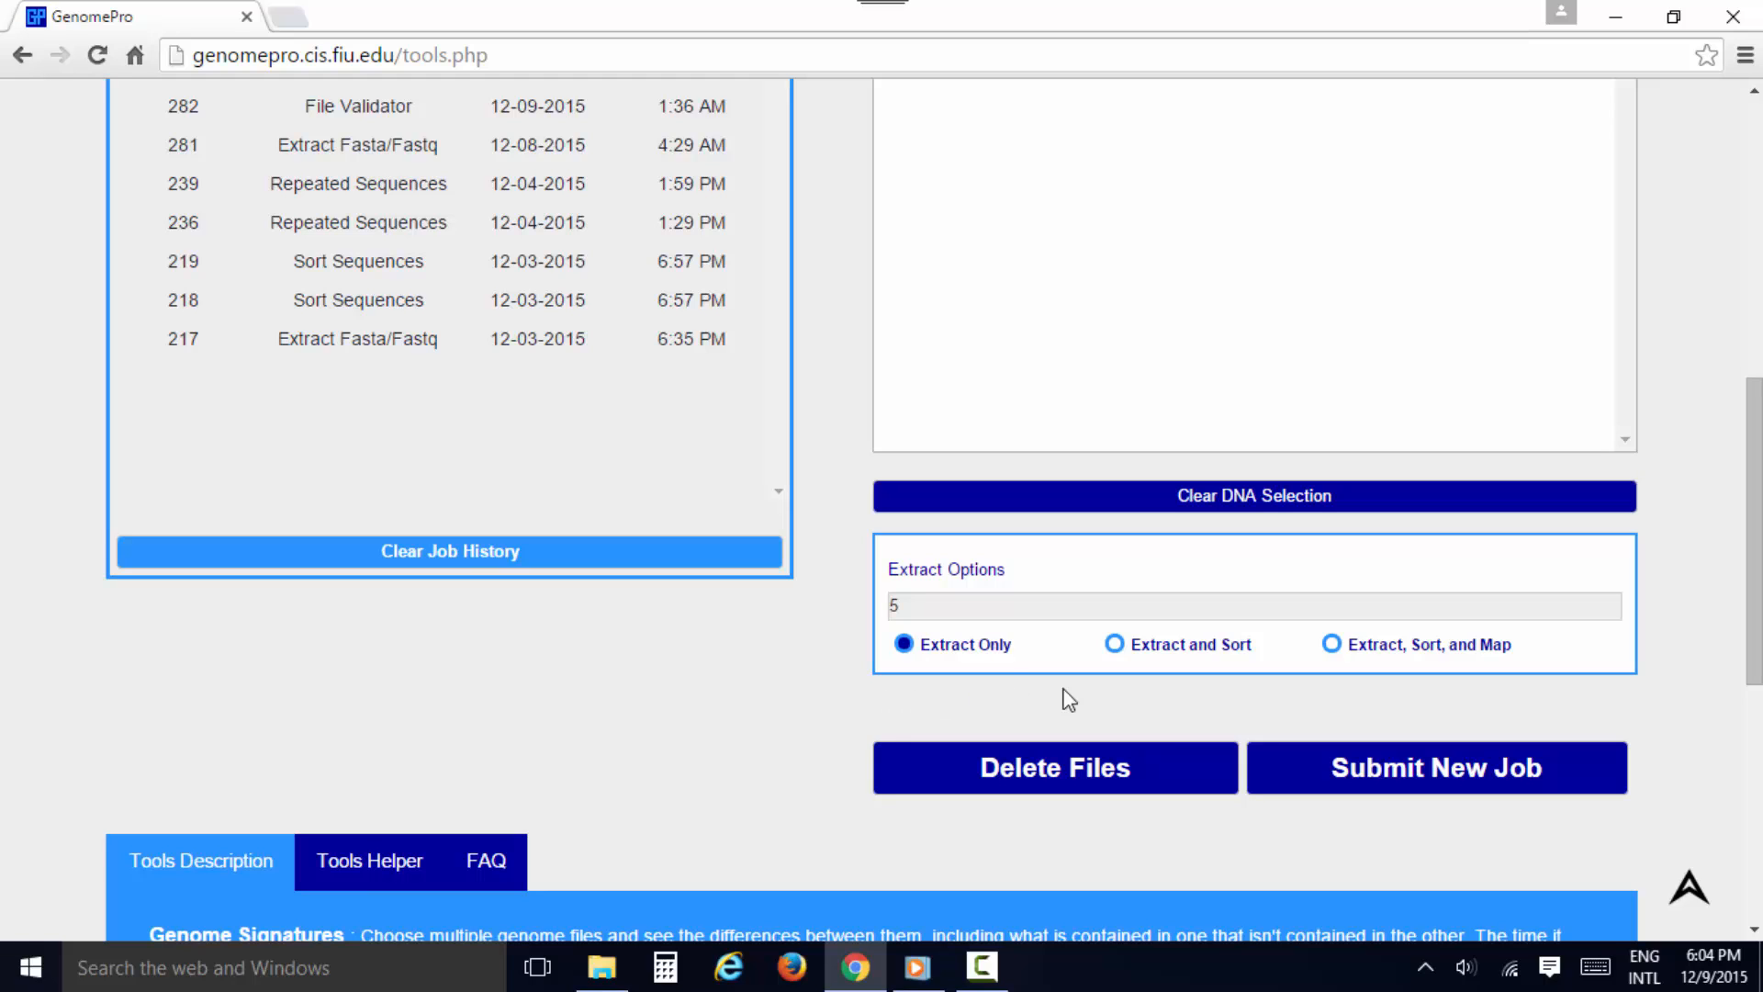
left_click(1297, 780)
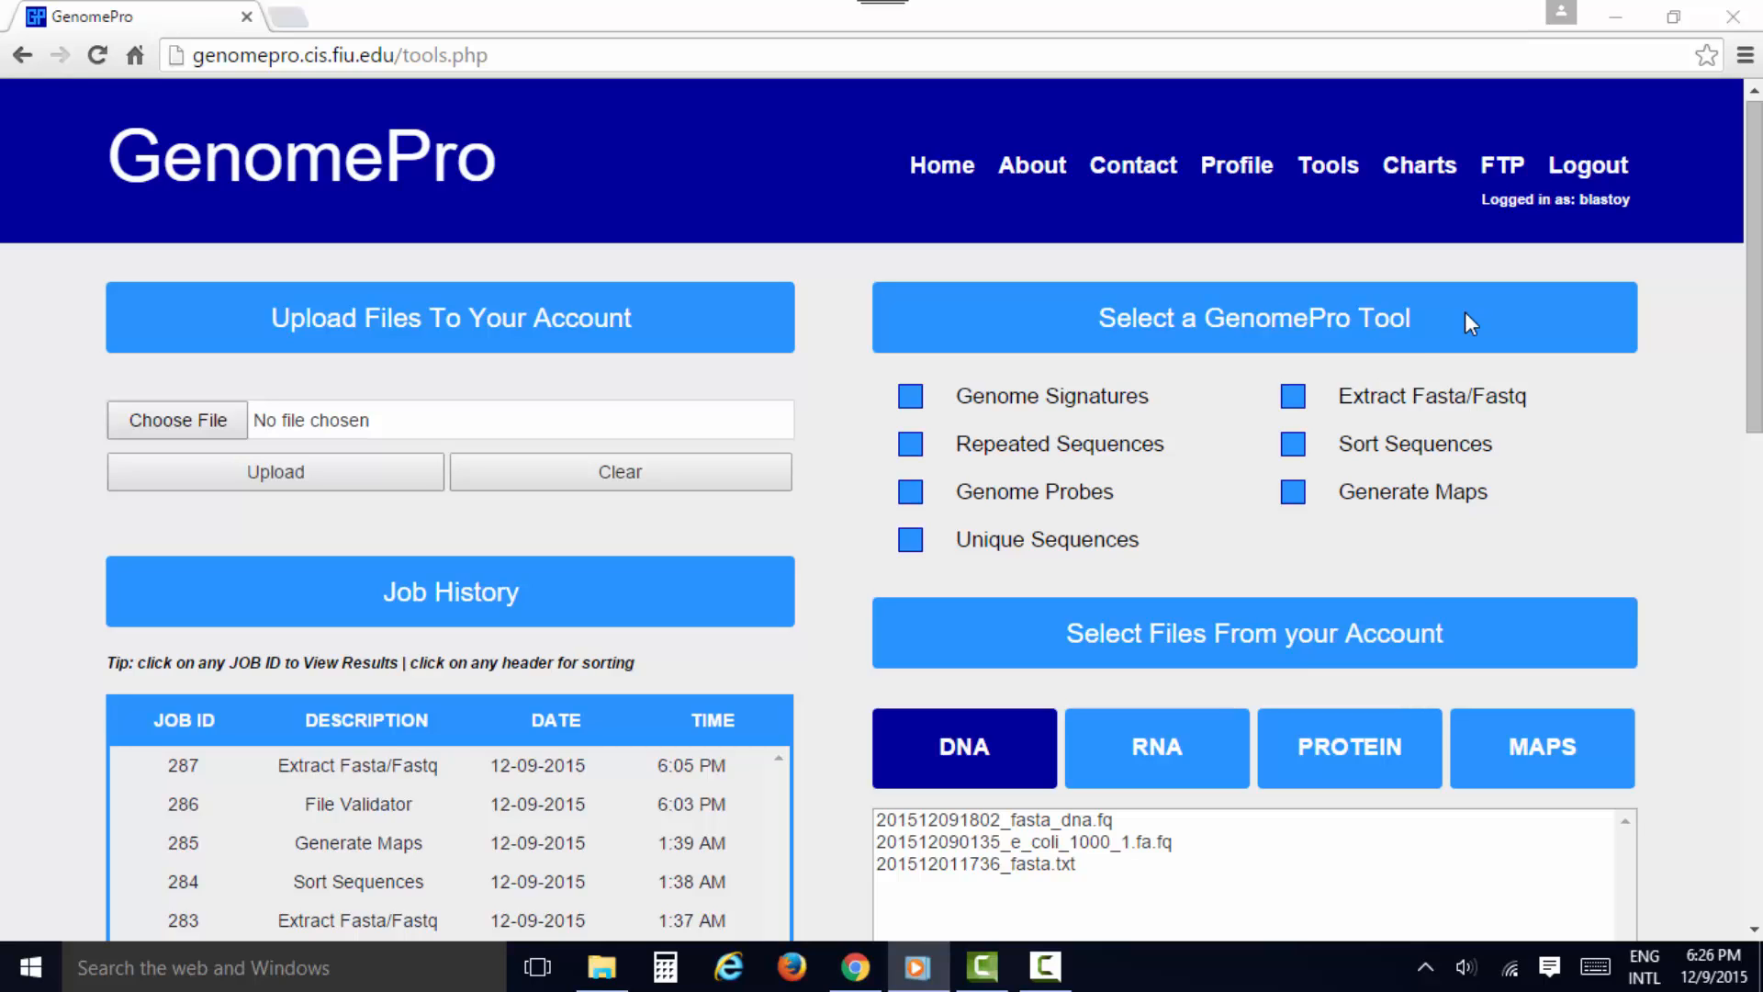
Open the results of the newest Extract Fasta/Fastq job, read results.txt, and close the results page
scroll(732, 621, "down", 4)
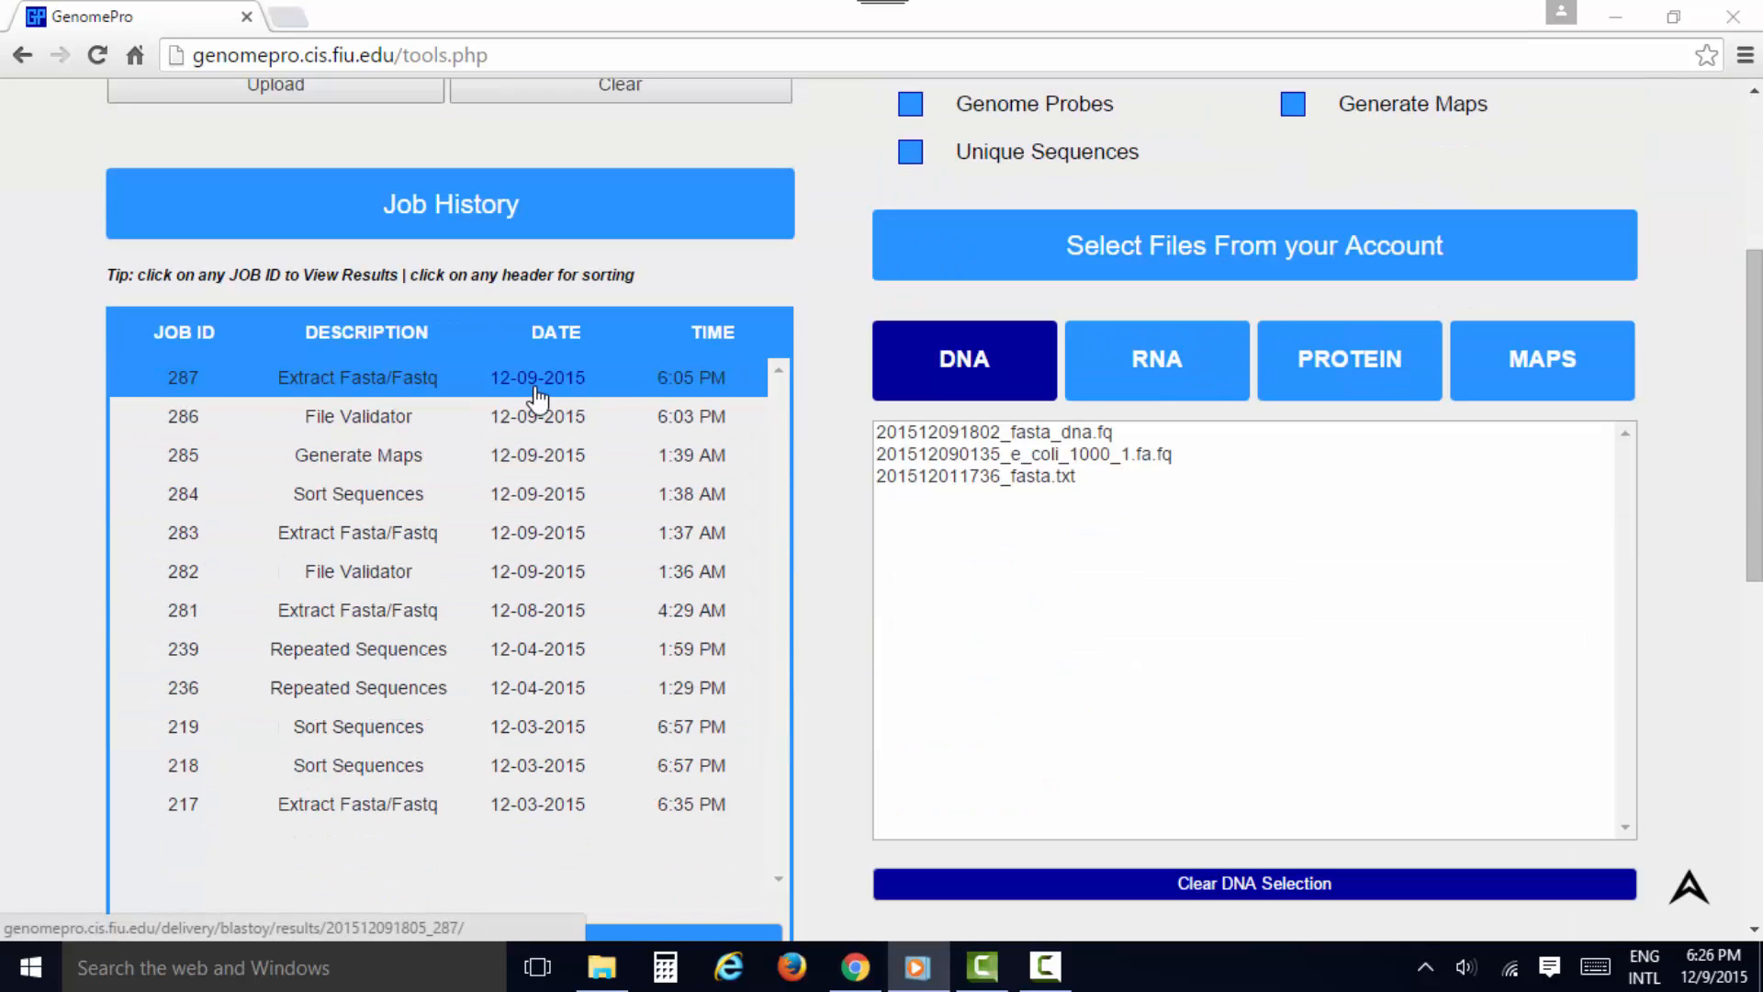
left_click(473, 389)
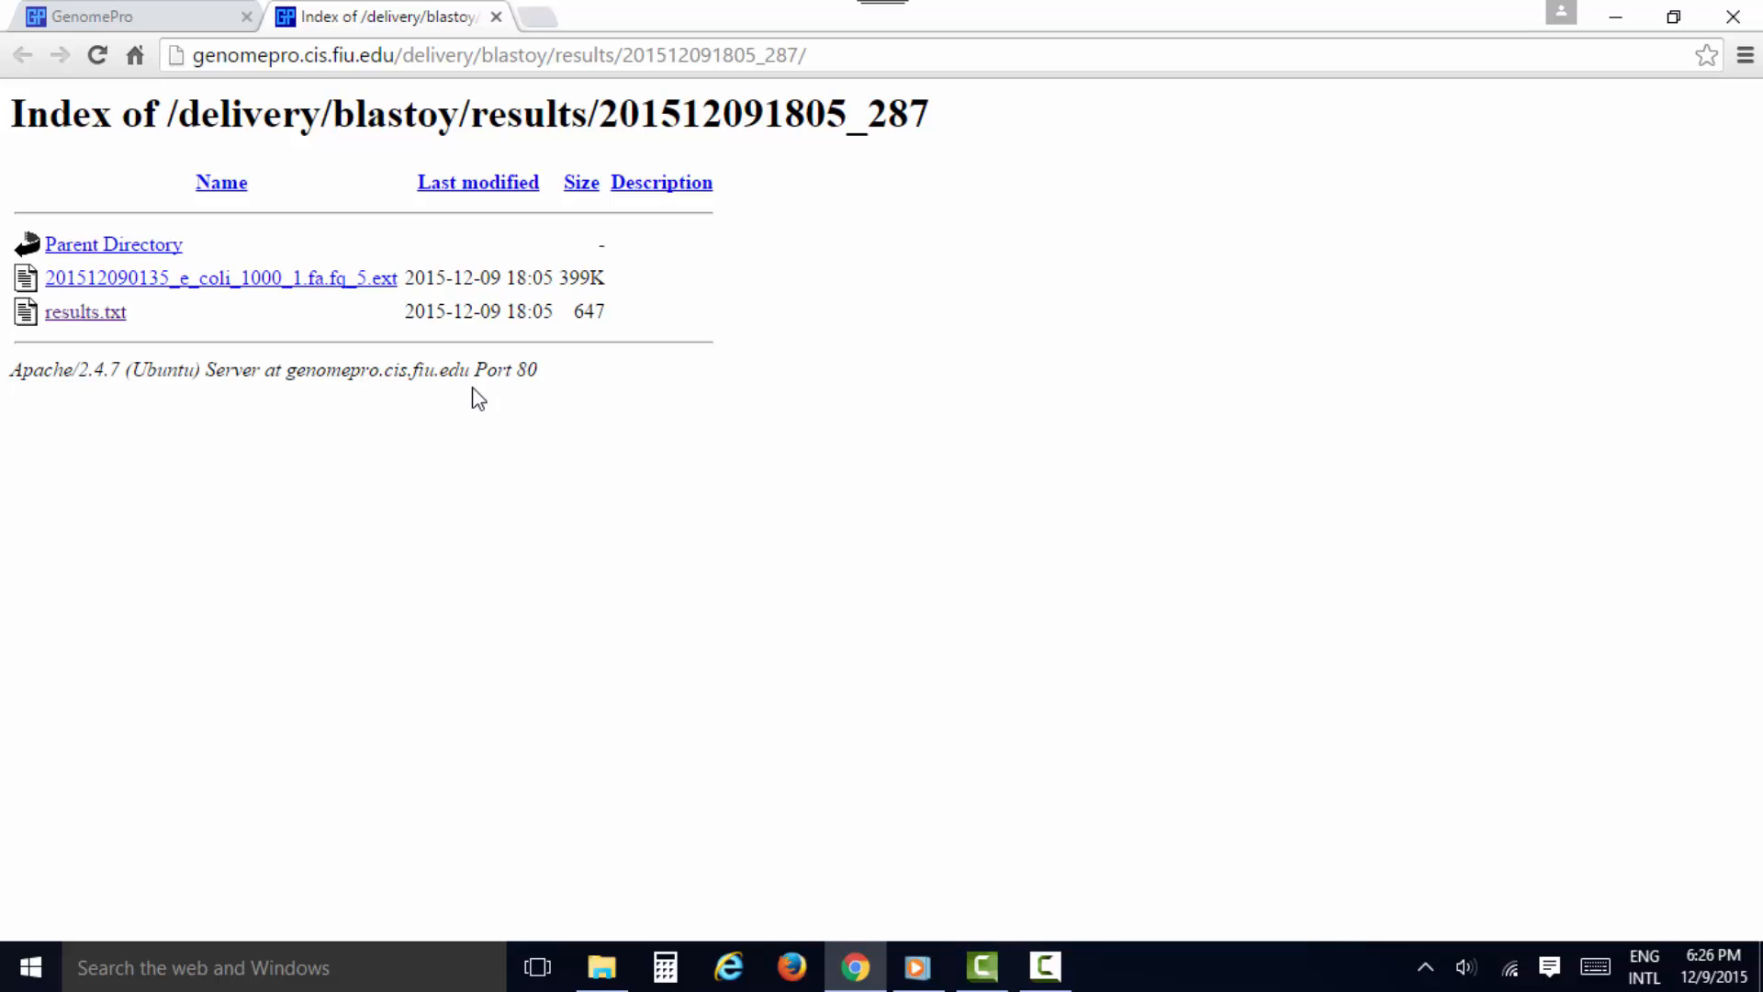
left_click(108, 315)
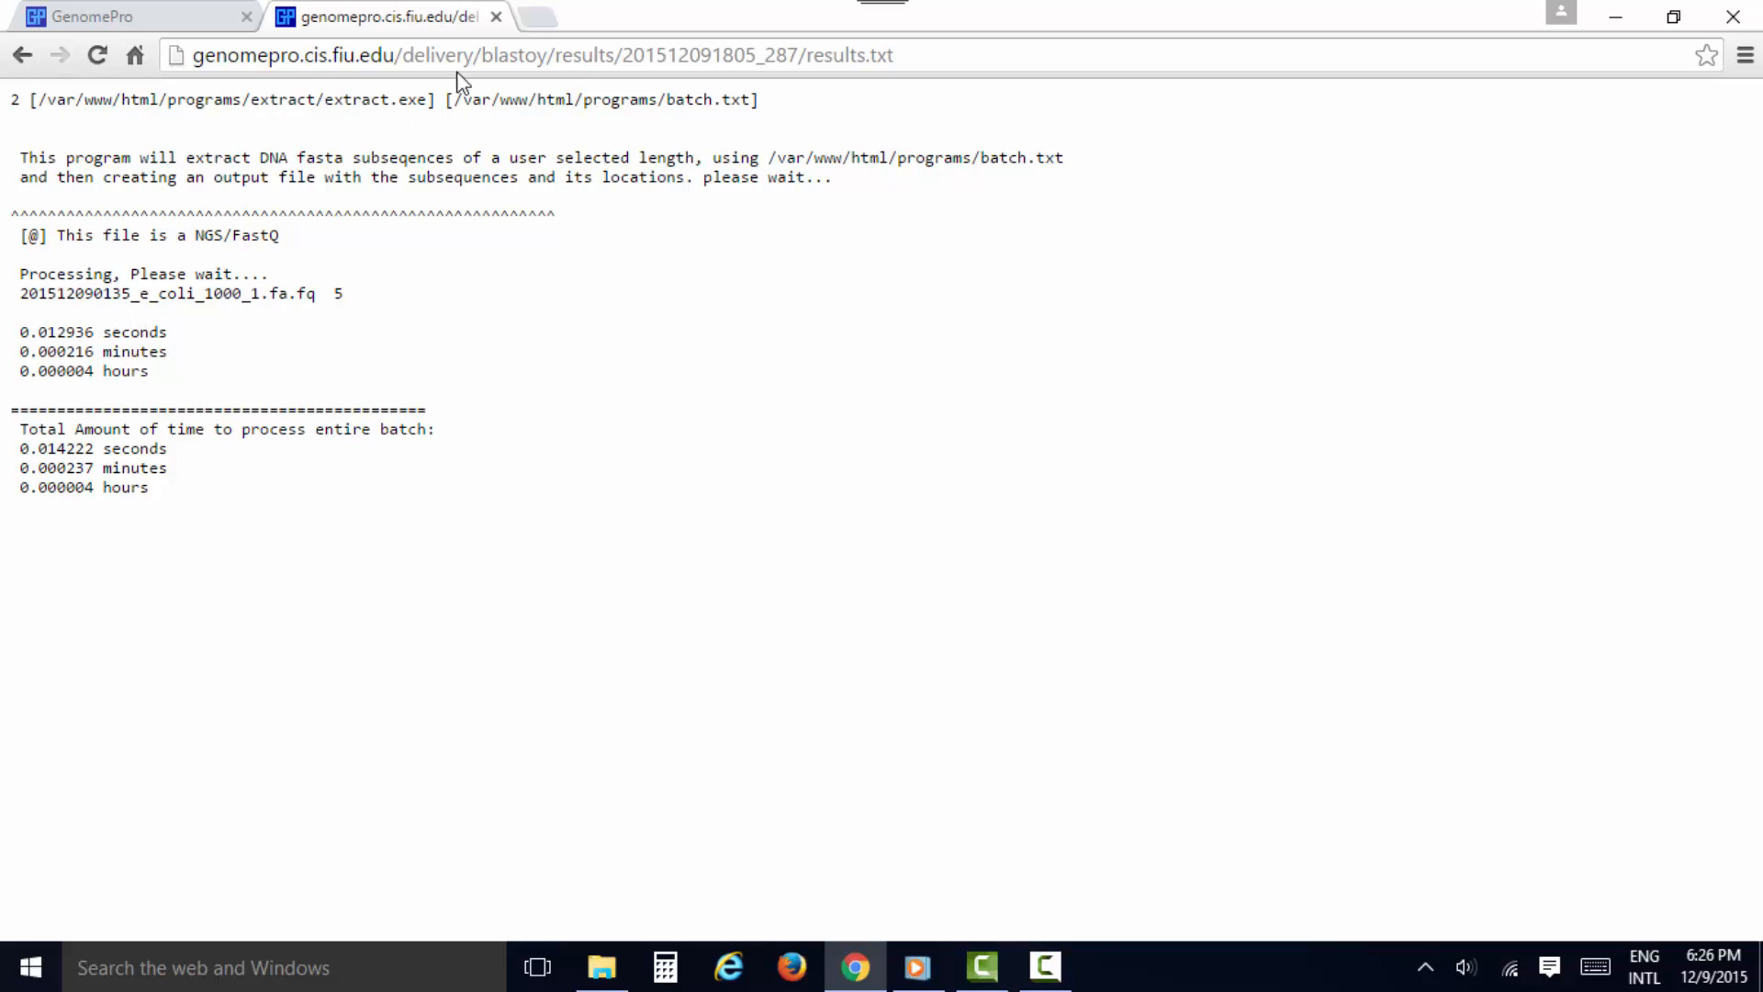
left_click(496, 18)
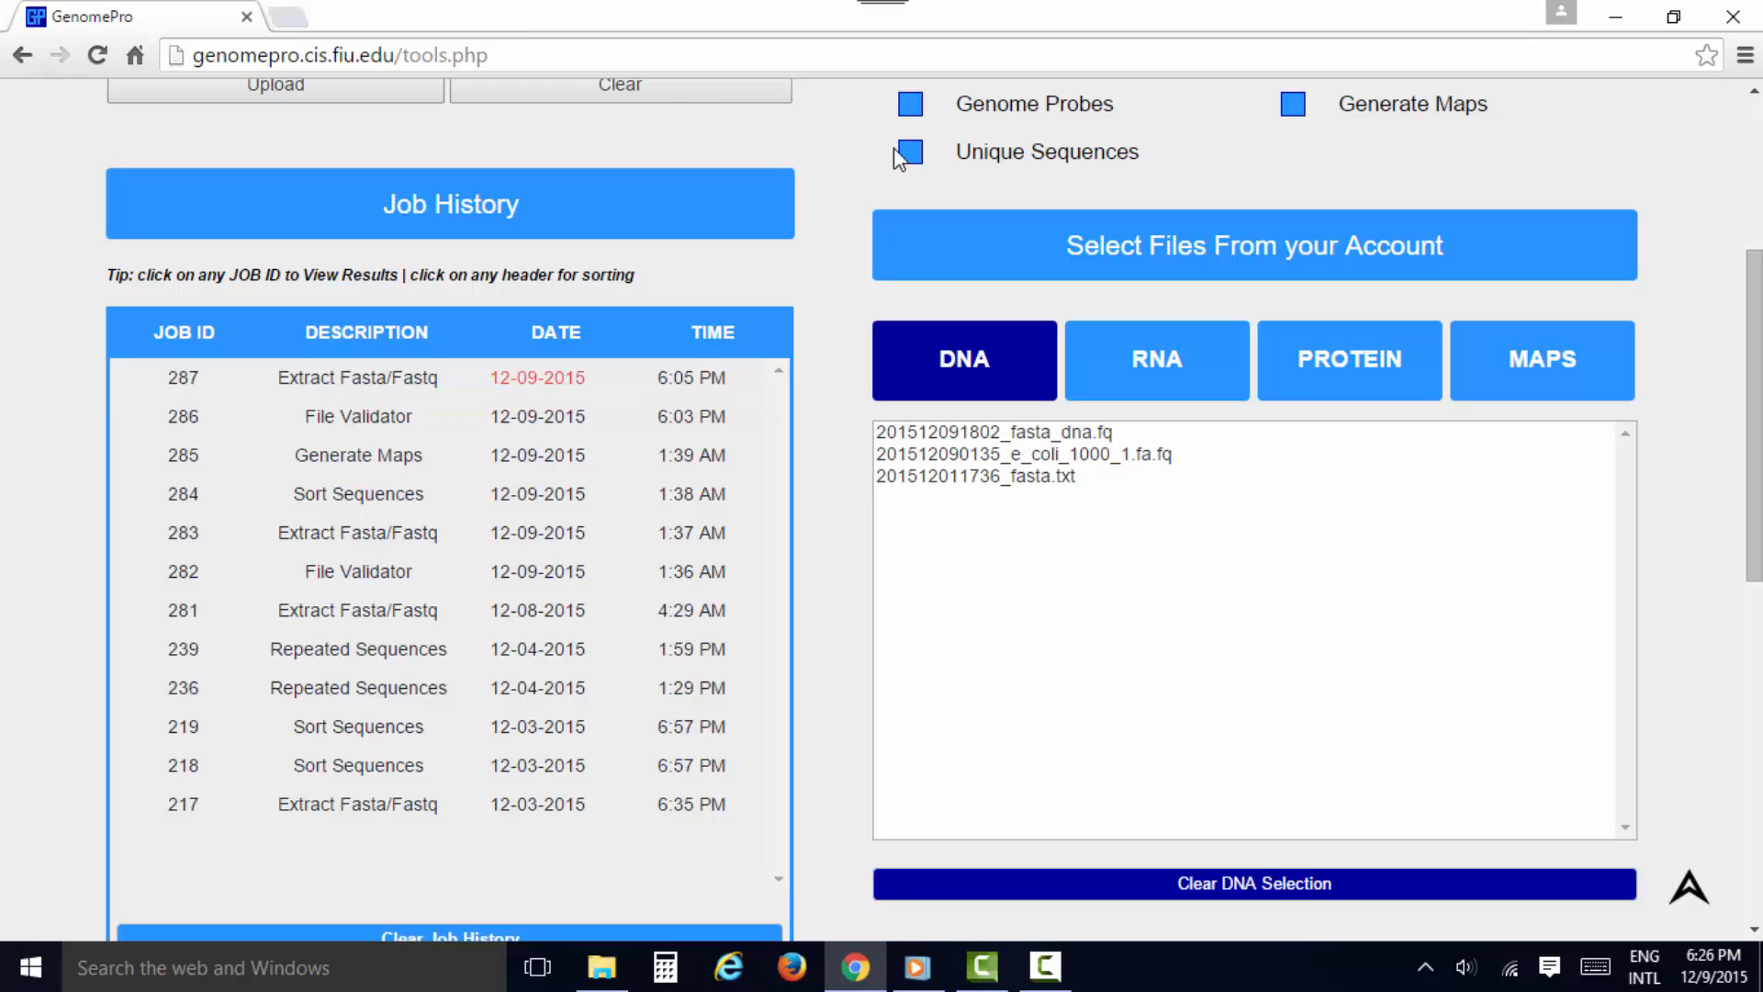
List the maps files stored in the account
left_click(1491, 358)
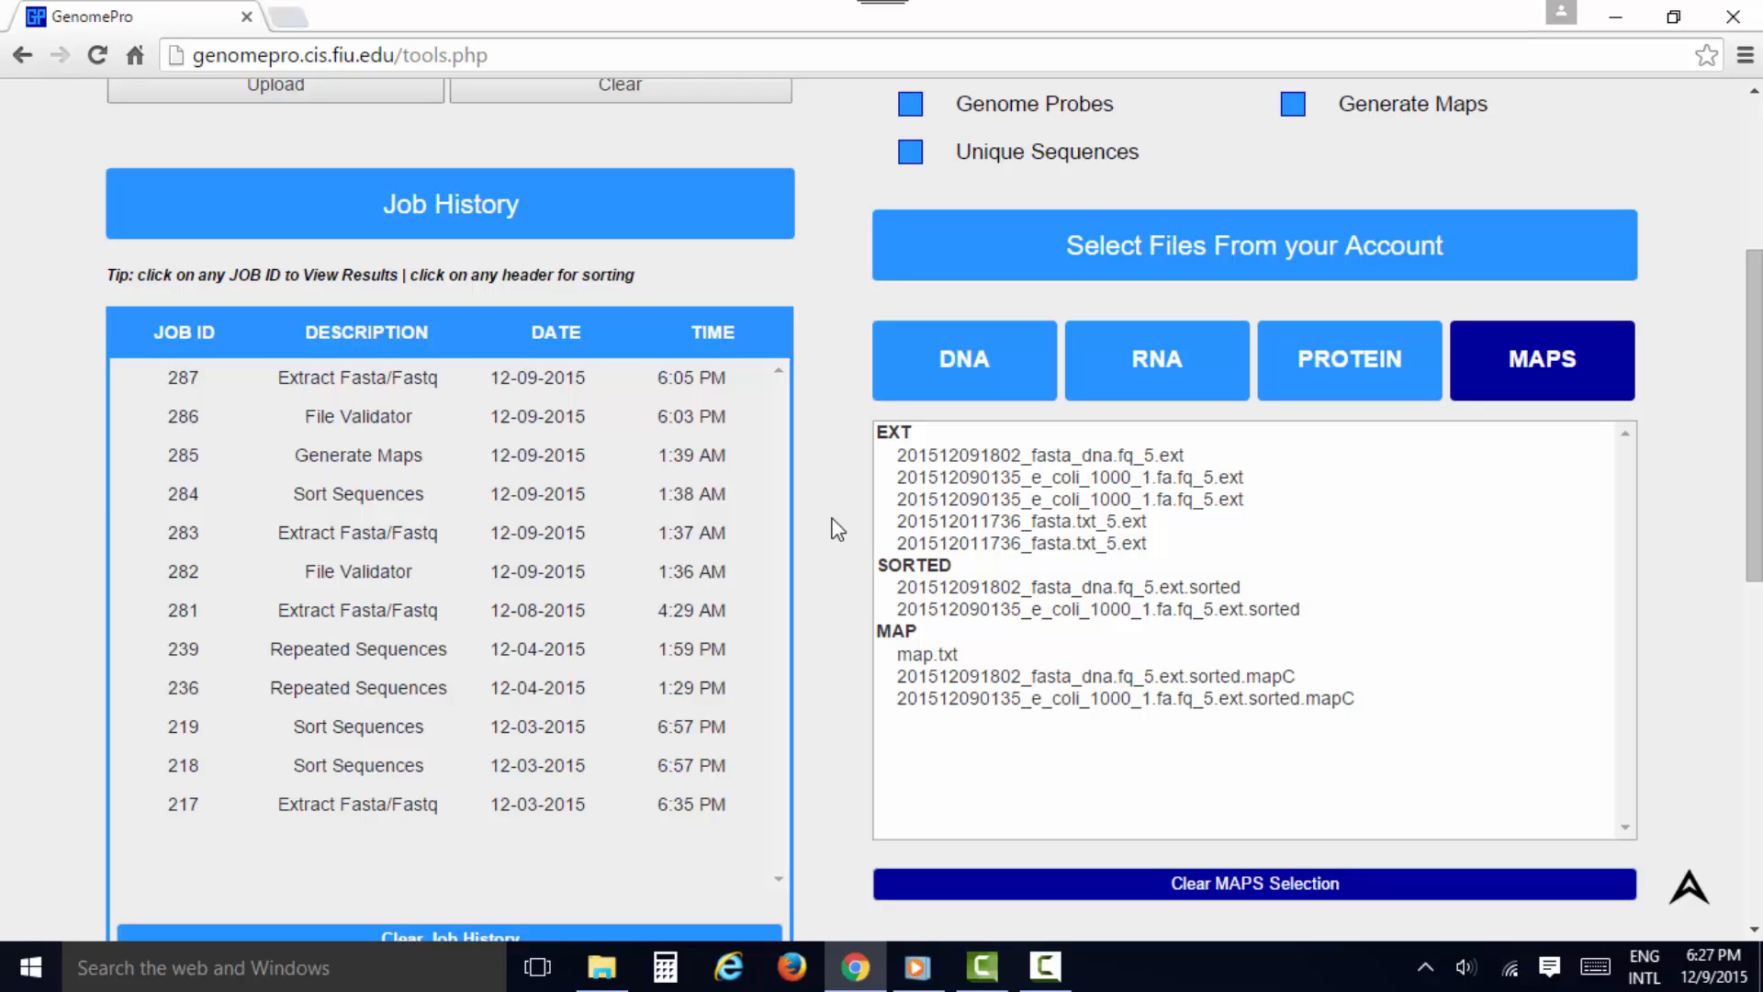
Try the Extract and Sort and the Extract, Sort, and Map options of the Extract Fasta/Fastq tool, and deselect the tool
scroll(836, 528, "up", 5)
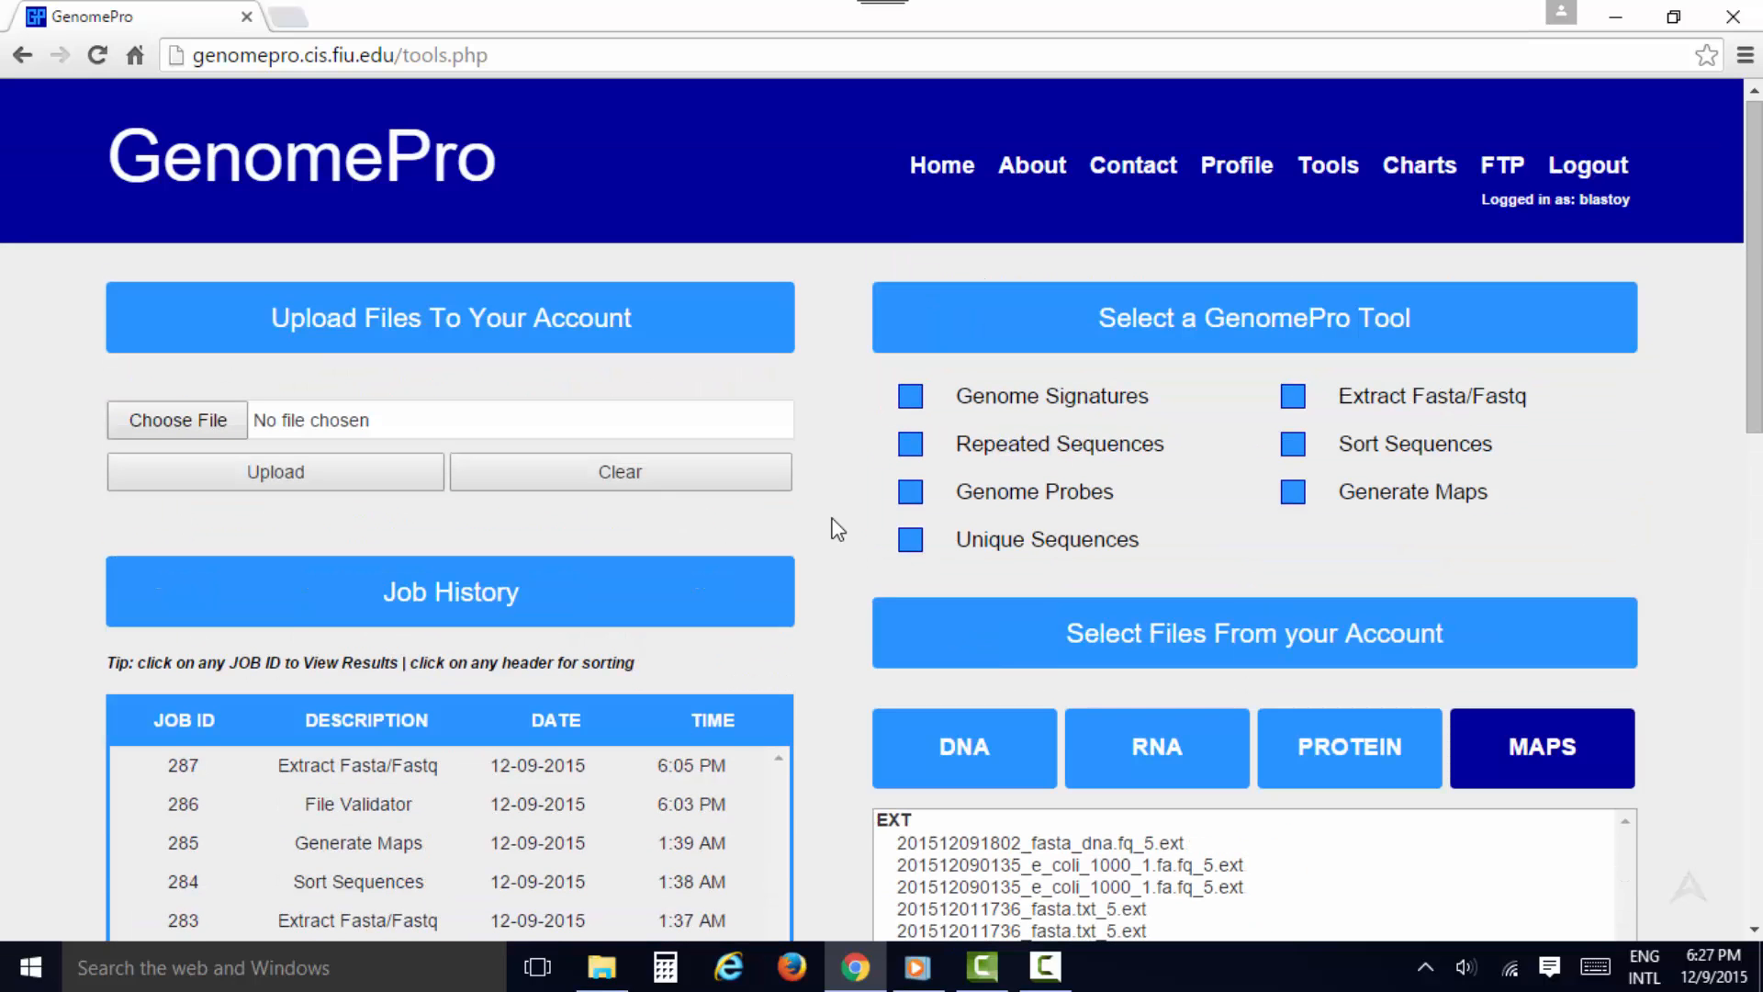
left_click(1292, 396)
scroll(1295, 431, "down", 7)
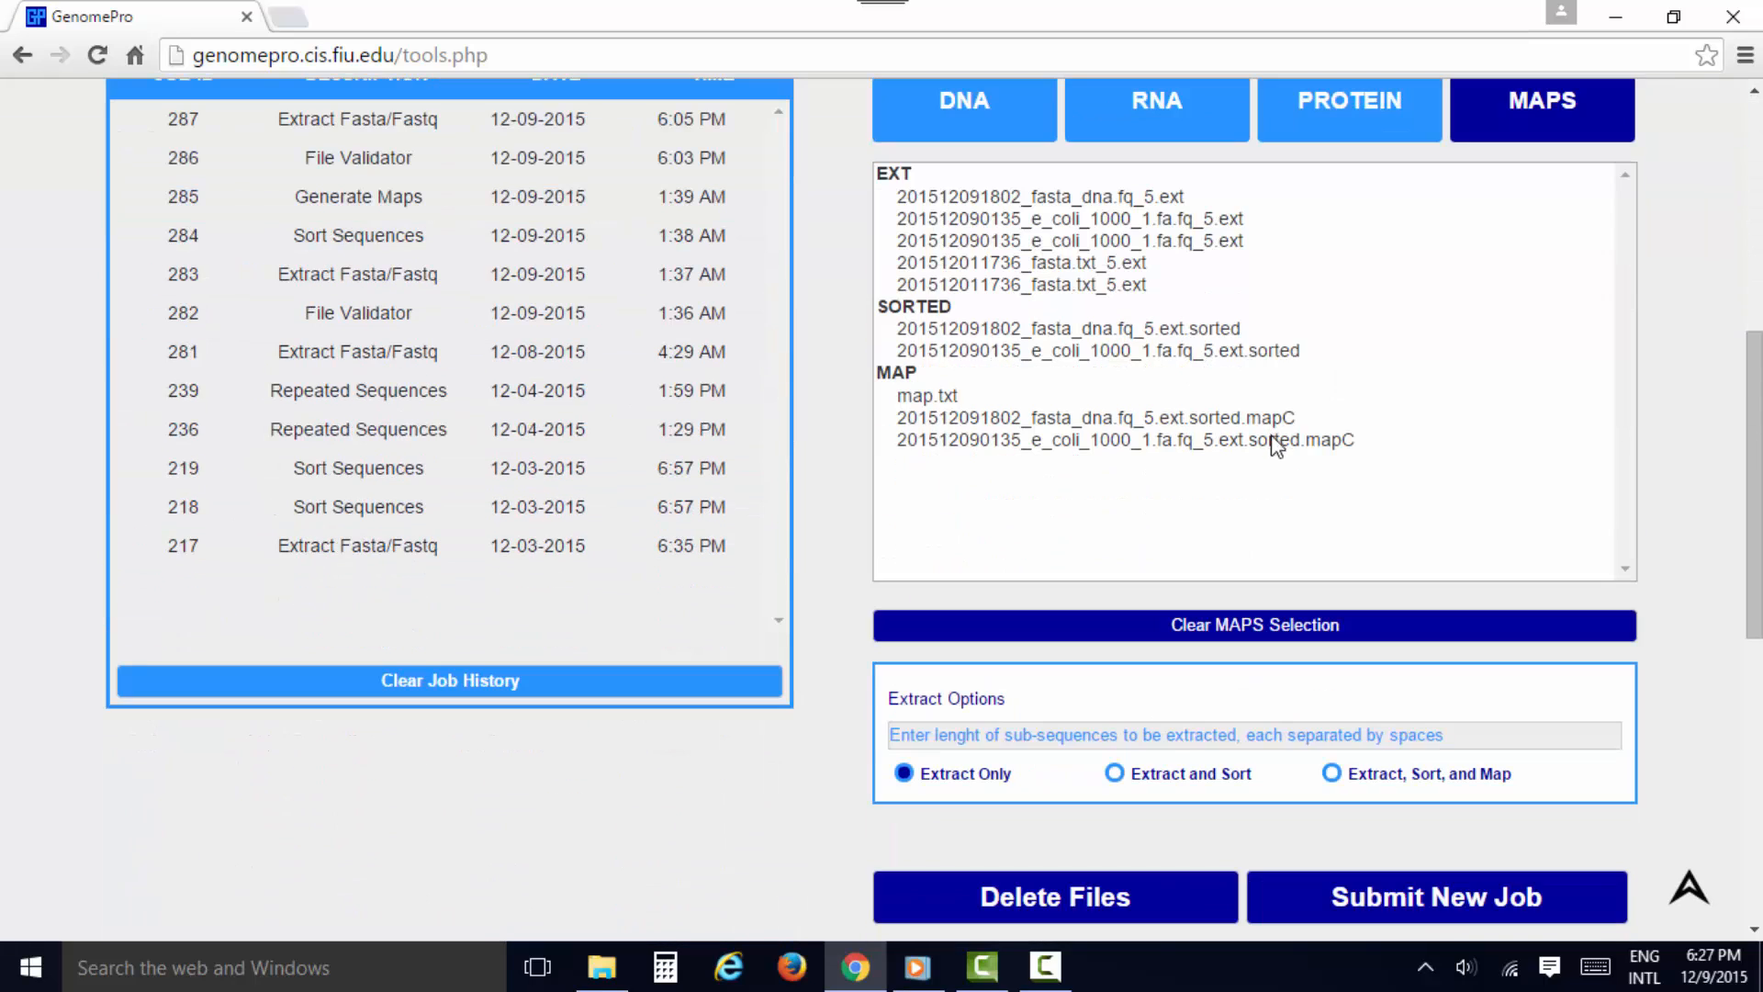
left_click(1146, 783)
left_click(1347, 780)
left_click(935, 783)
scroll(833, 764, "up", 6)
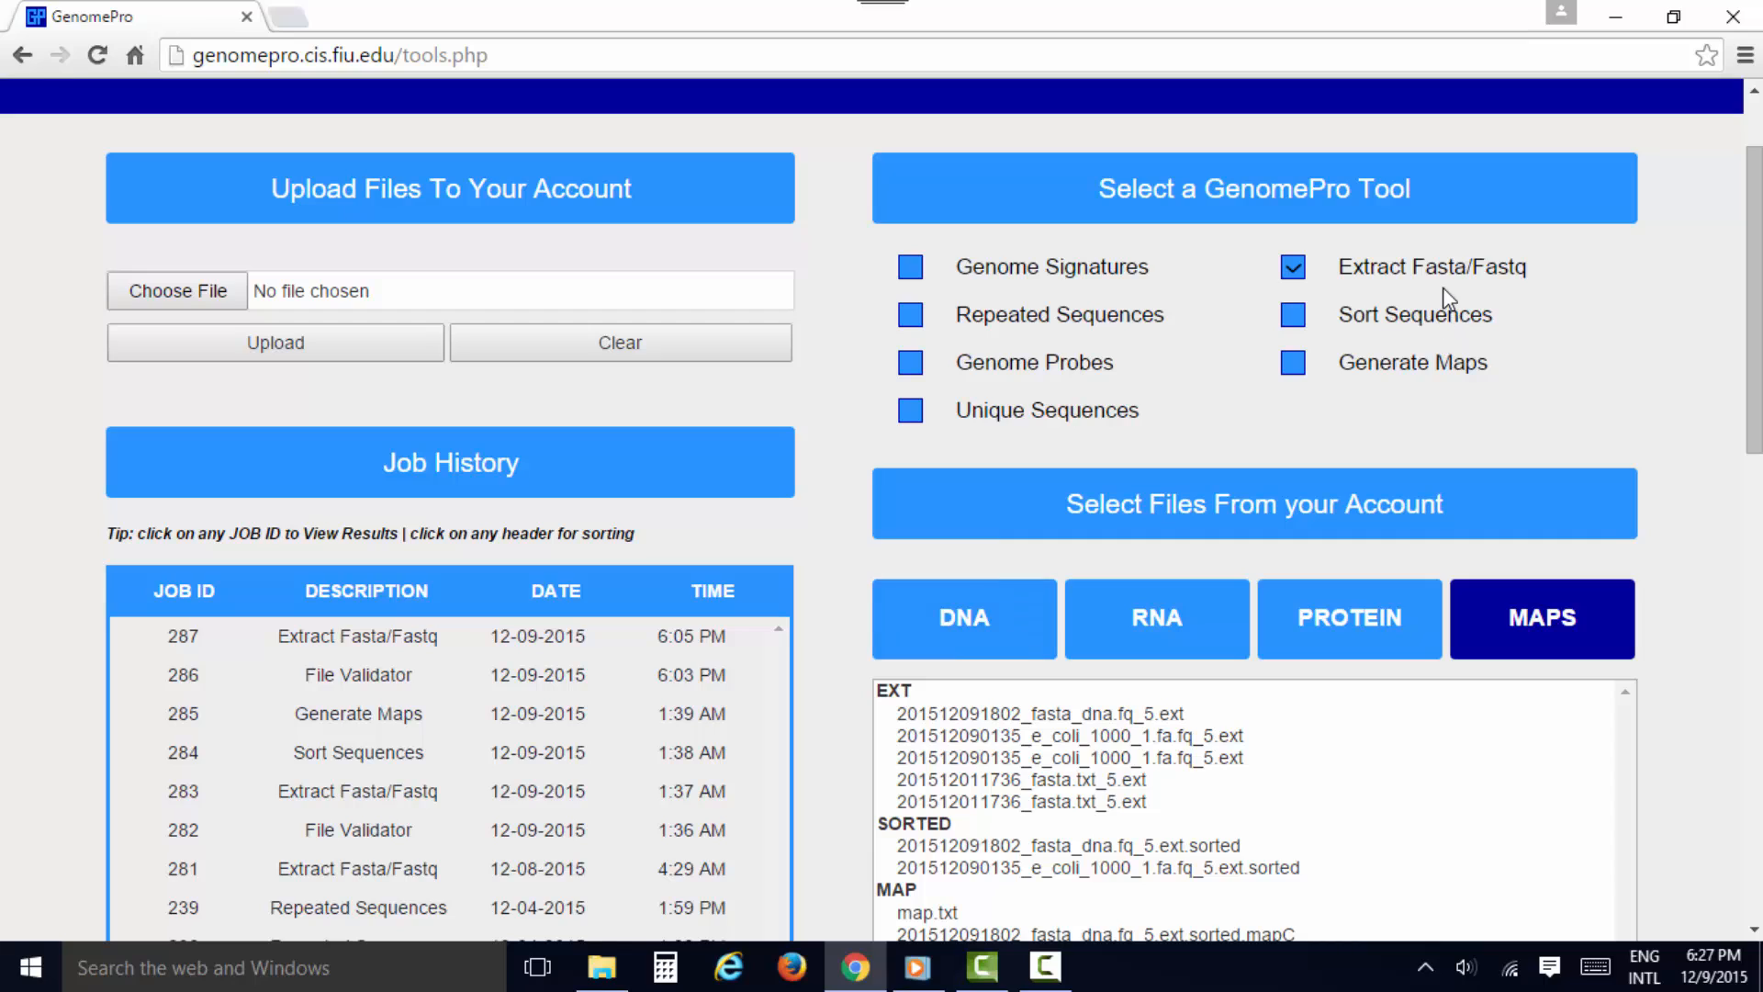
left_click(1444, 274)
Choose the Repeated Sequences, Unique Sequences and Genome Probes tools for a new job
left_click(1083, 328)
left_click(1070, 419)
left_click(1047, 370)
Select map.txt and the fasta_dna and e_coli .sorted.mapC files in the MAP group as job inputs
scroll(1040, 413, "down", 1)
scroll(1035, 415, "down", 2)
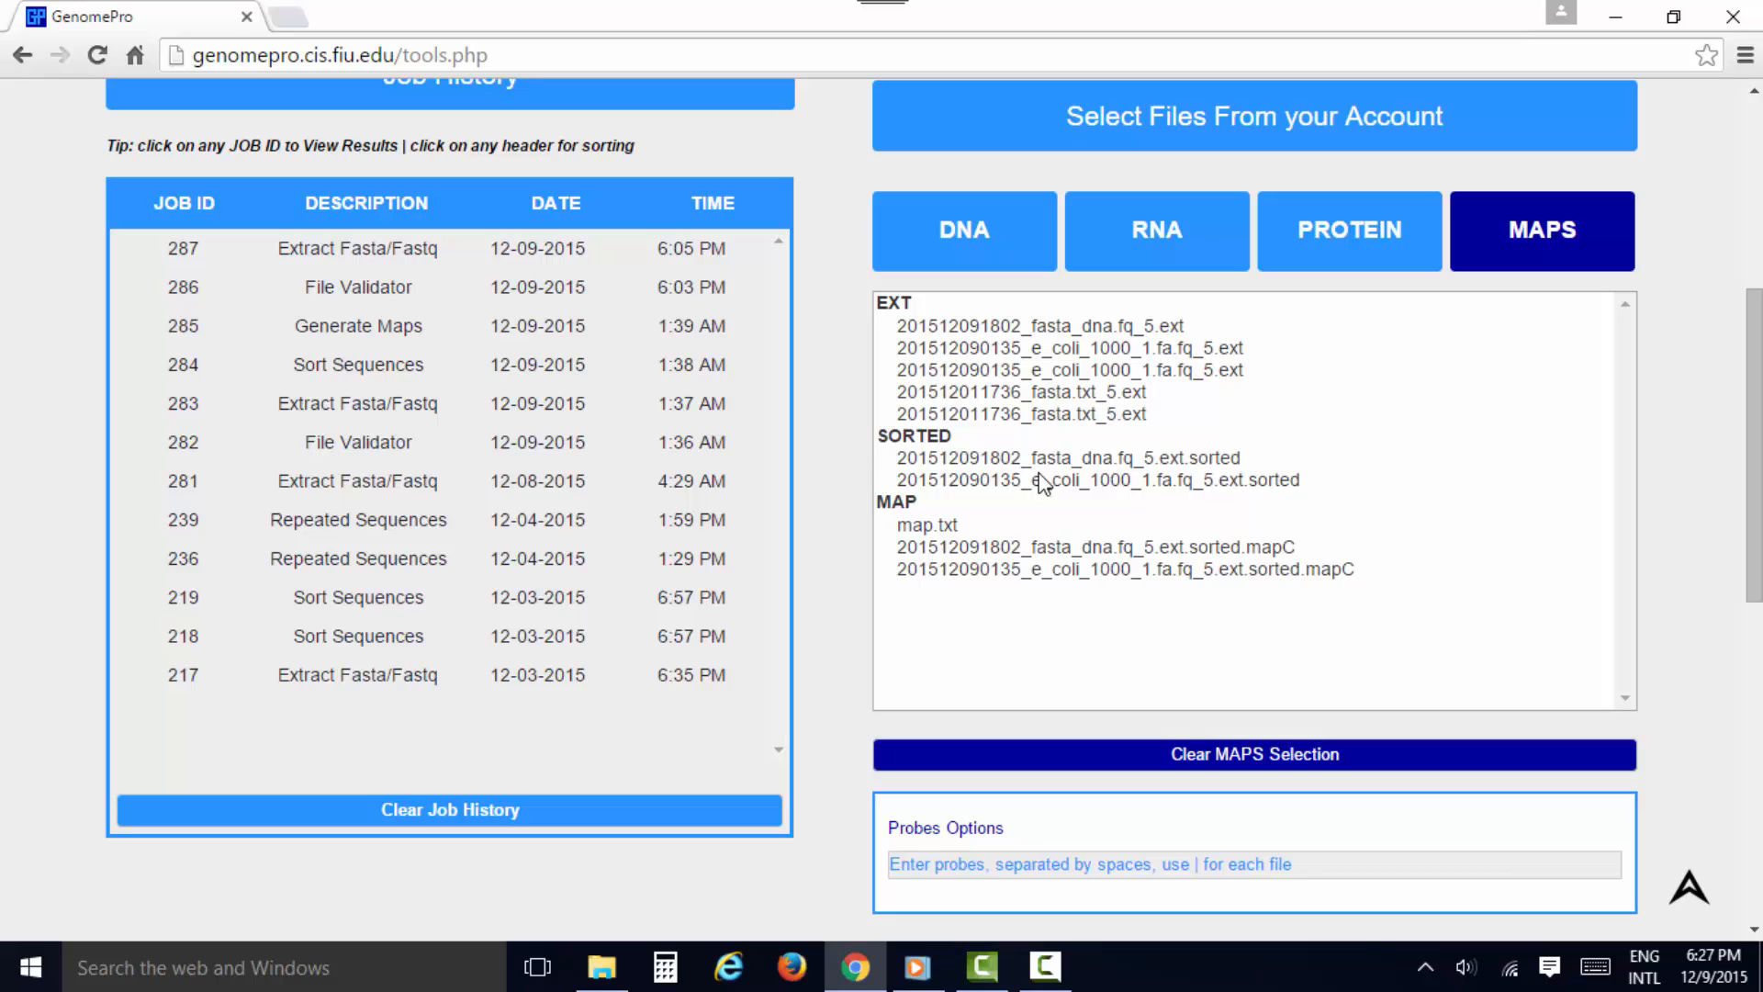
left_click(951, 527)
left_click(950, 549)
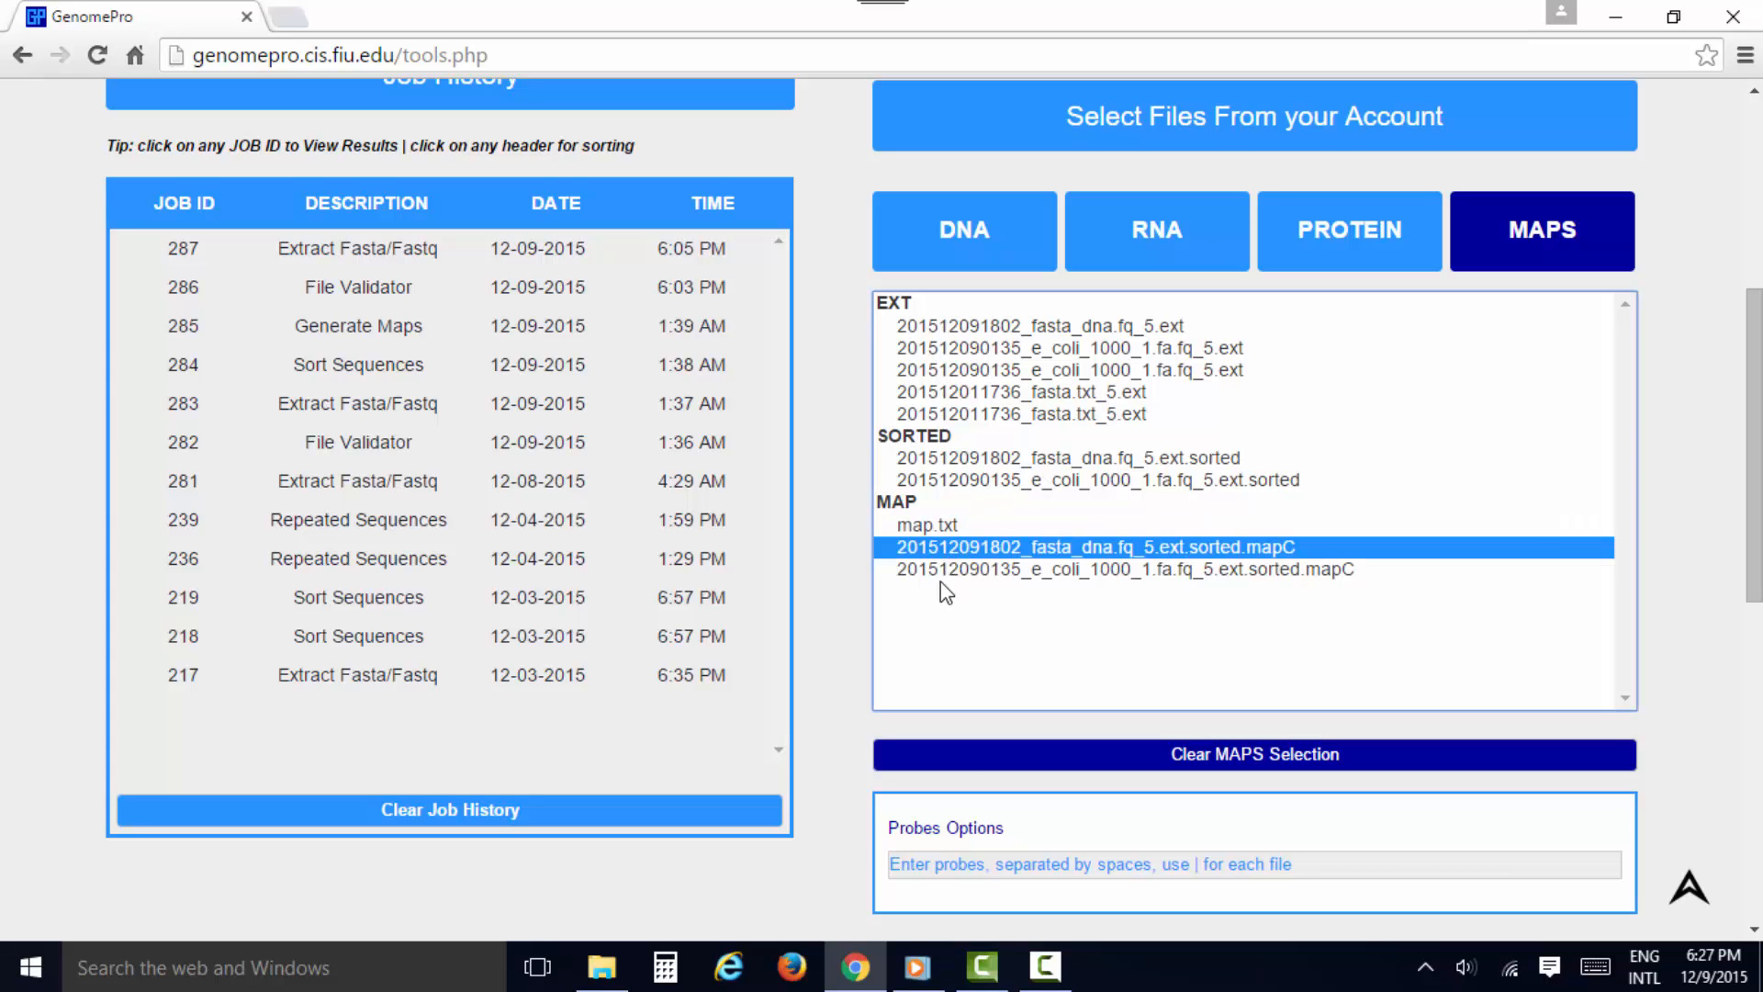
left_click(950, 571, "ctrl")
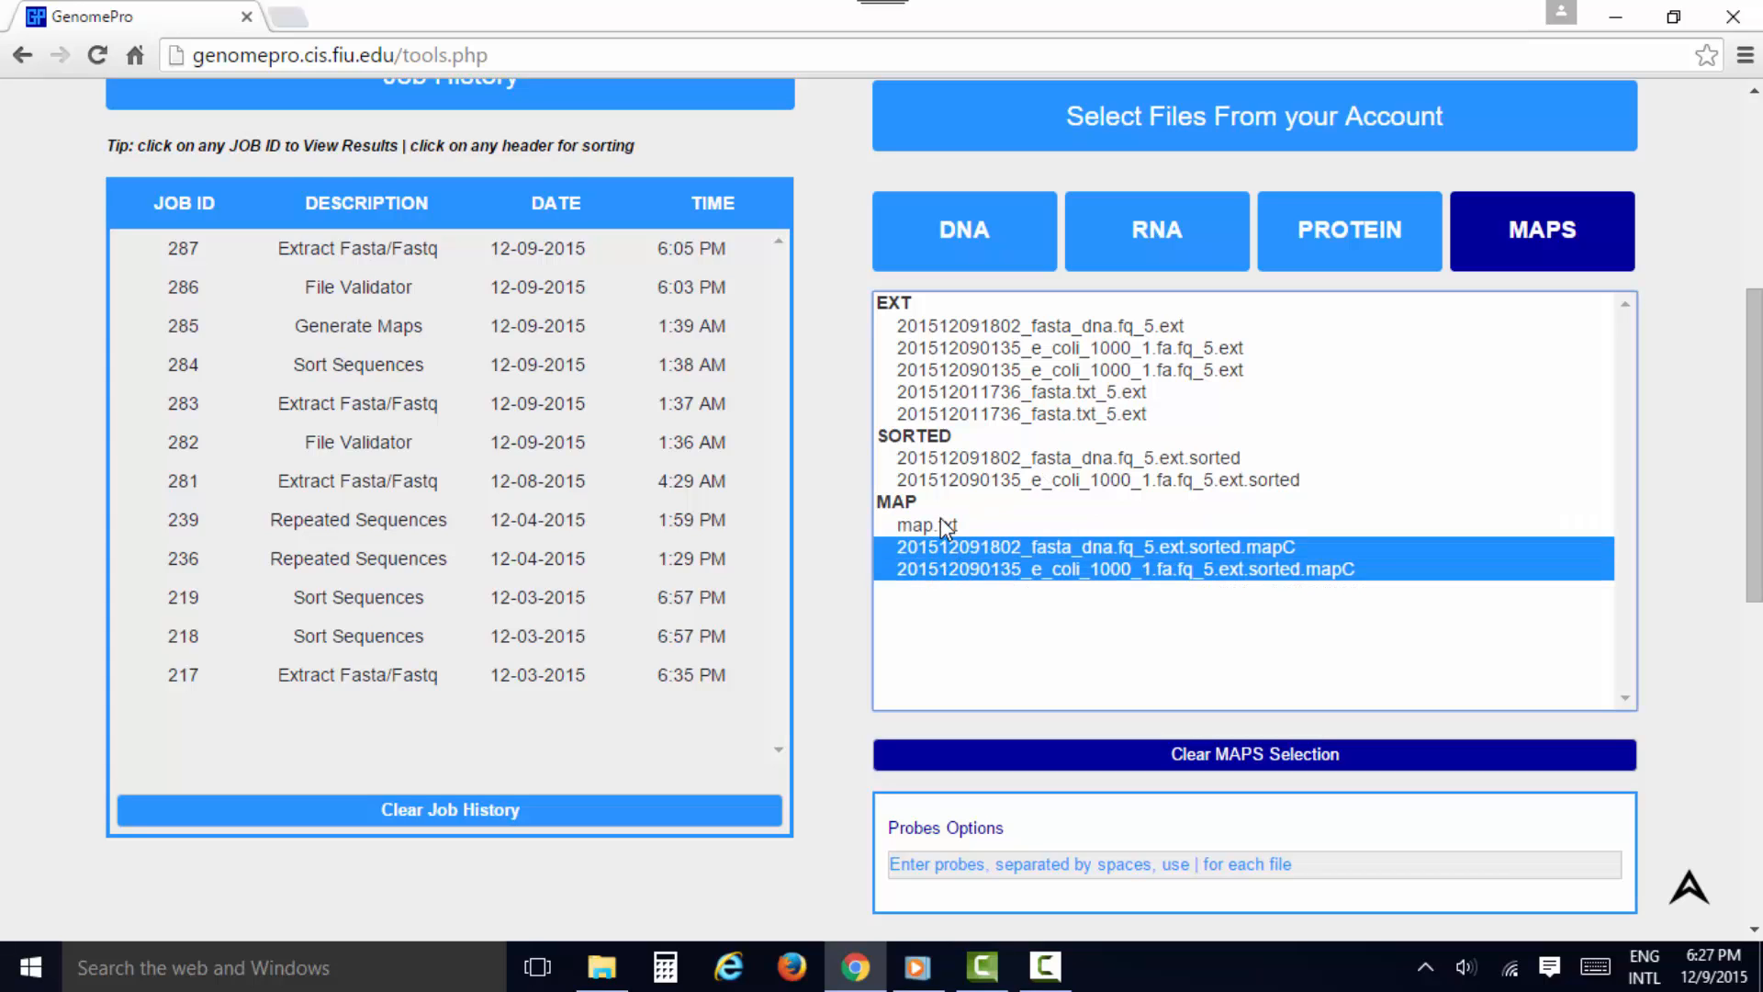
left_click(938, 521, "ctrl")
Enter the probes "aaaa aaac | bbbbb bbbbbc | cccd eeef" for the three map files and submit the new job
scroll(935, 587, "down", 3)
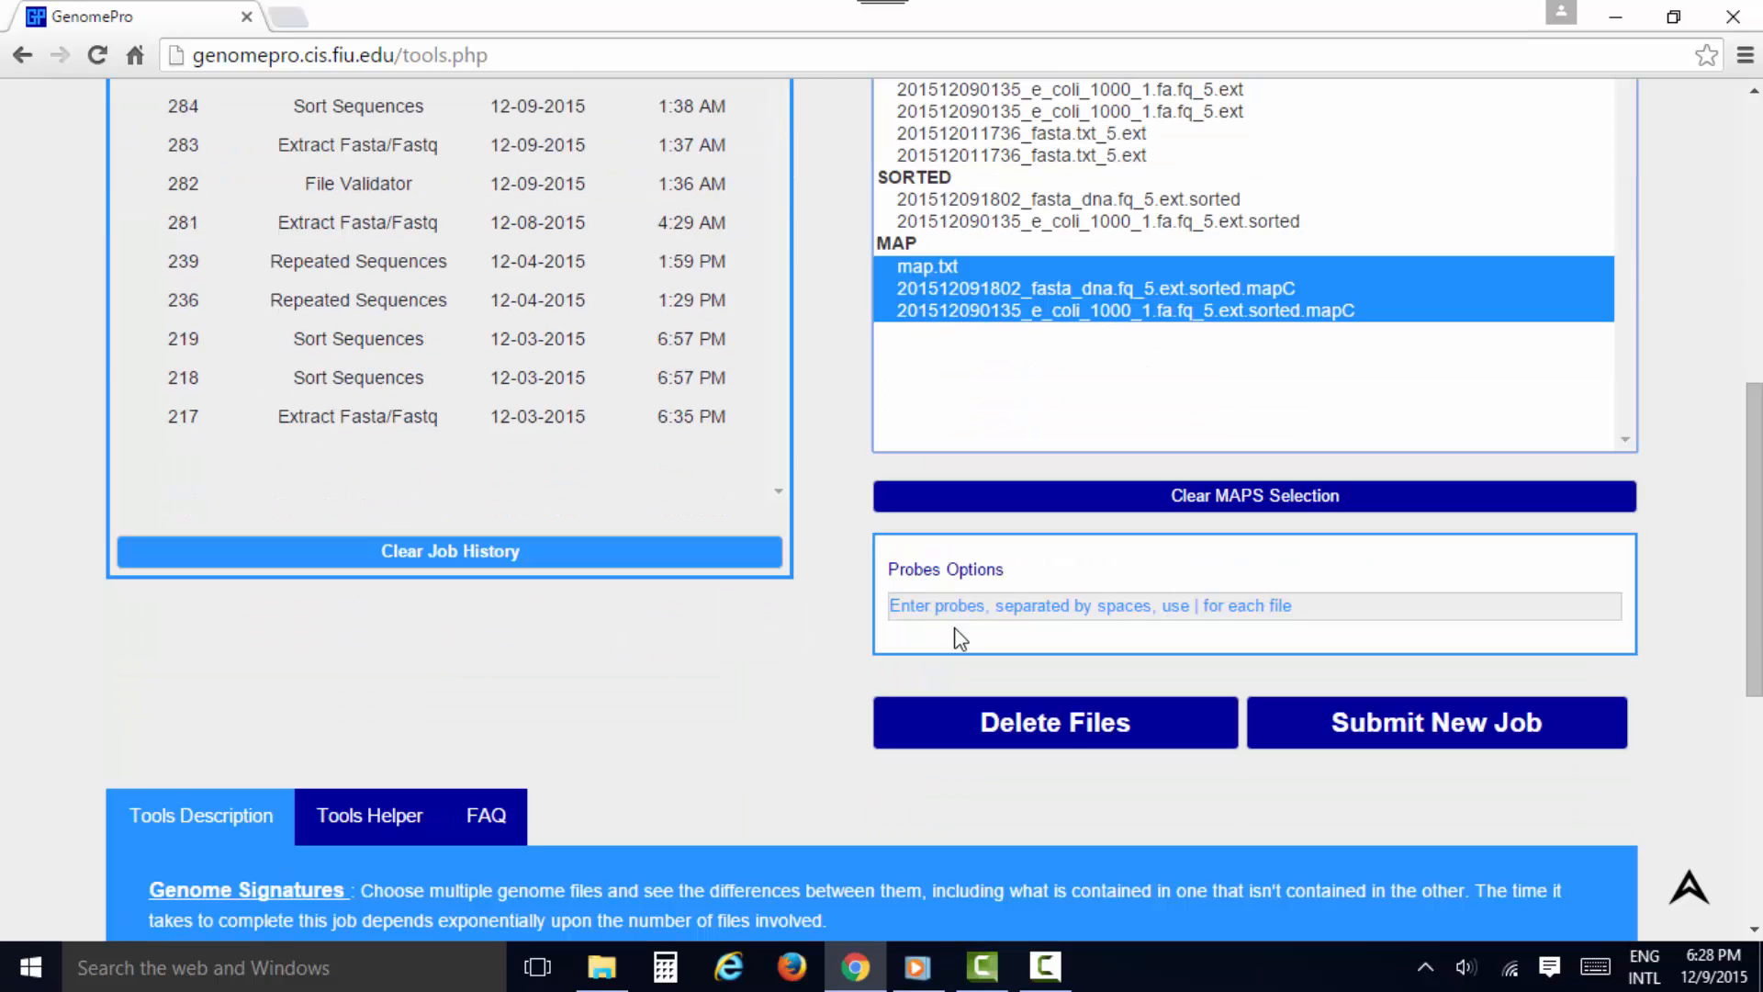
left_click(954, 609)
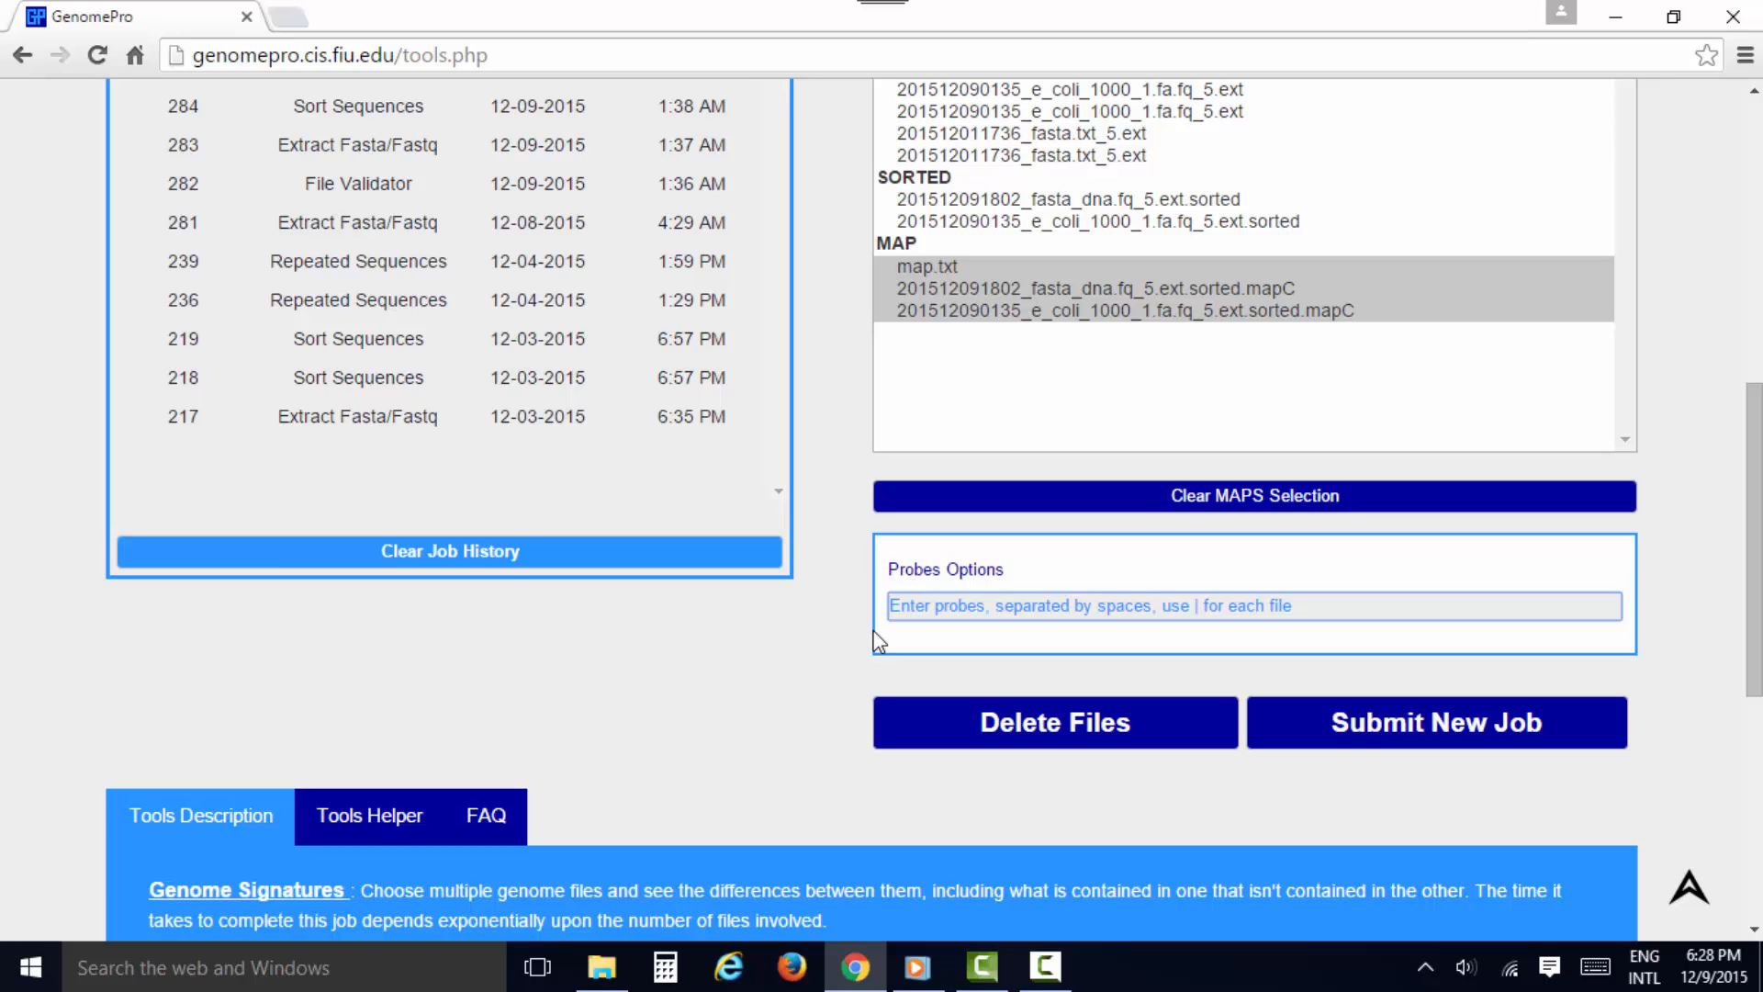
type("aaaa aaac ")
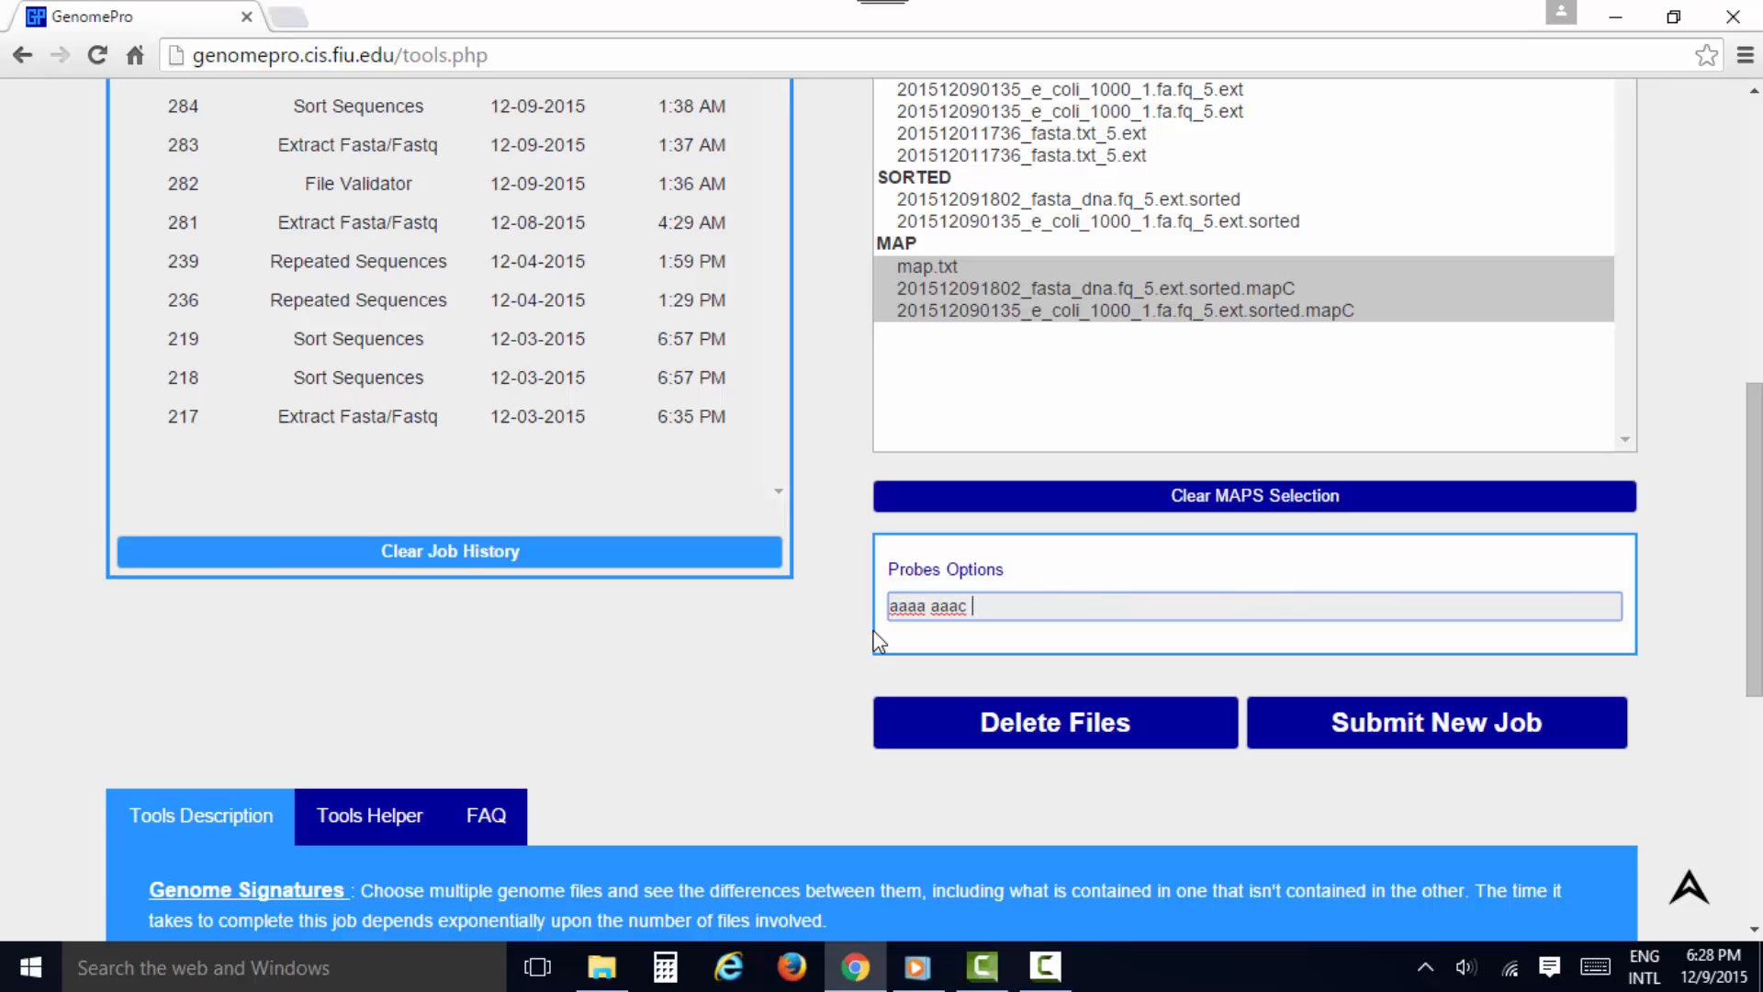
type("| bbbbb bbbbbc | cccd")
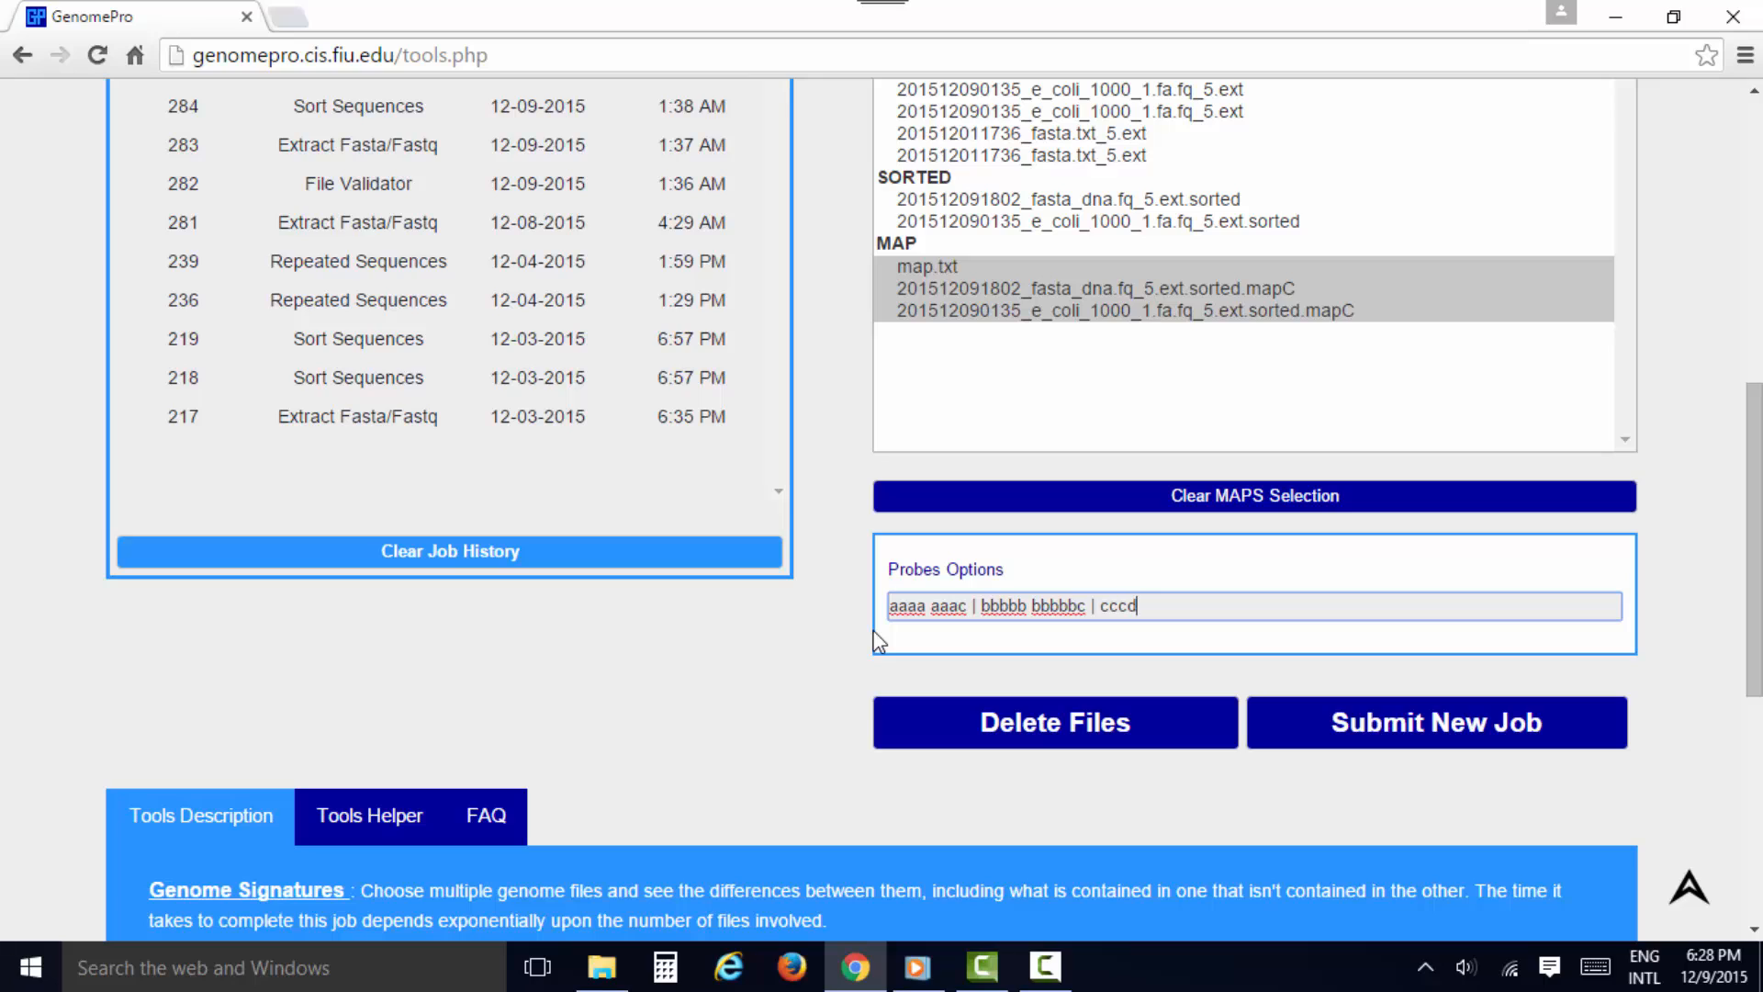
type(" eeef")
left_click(1397, 731)
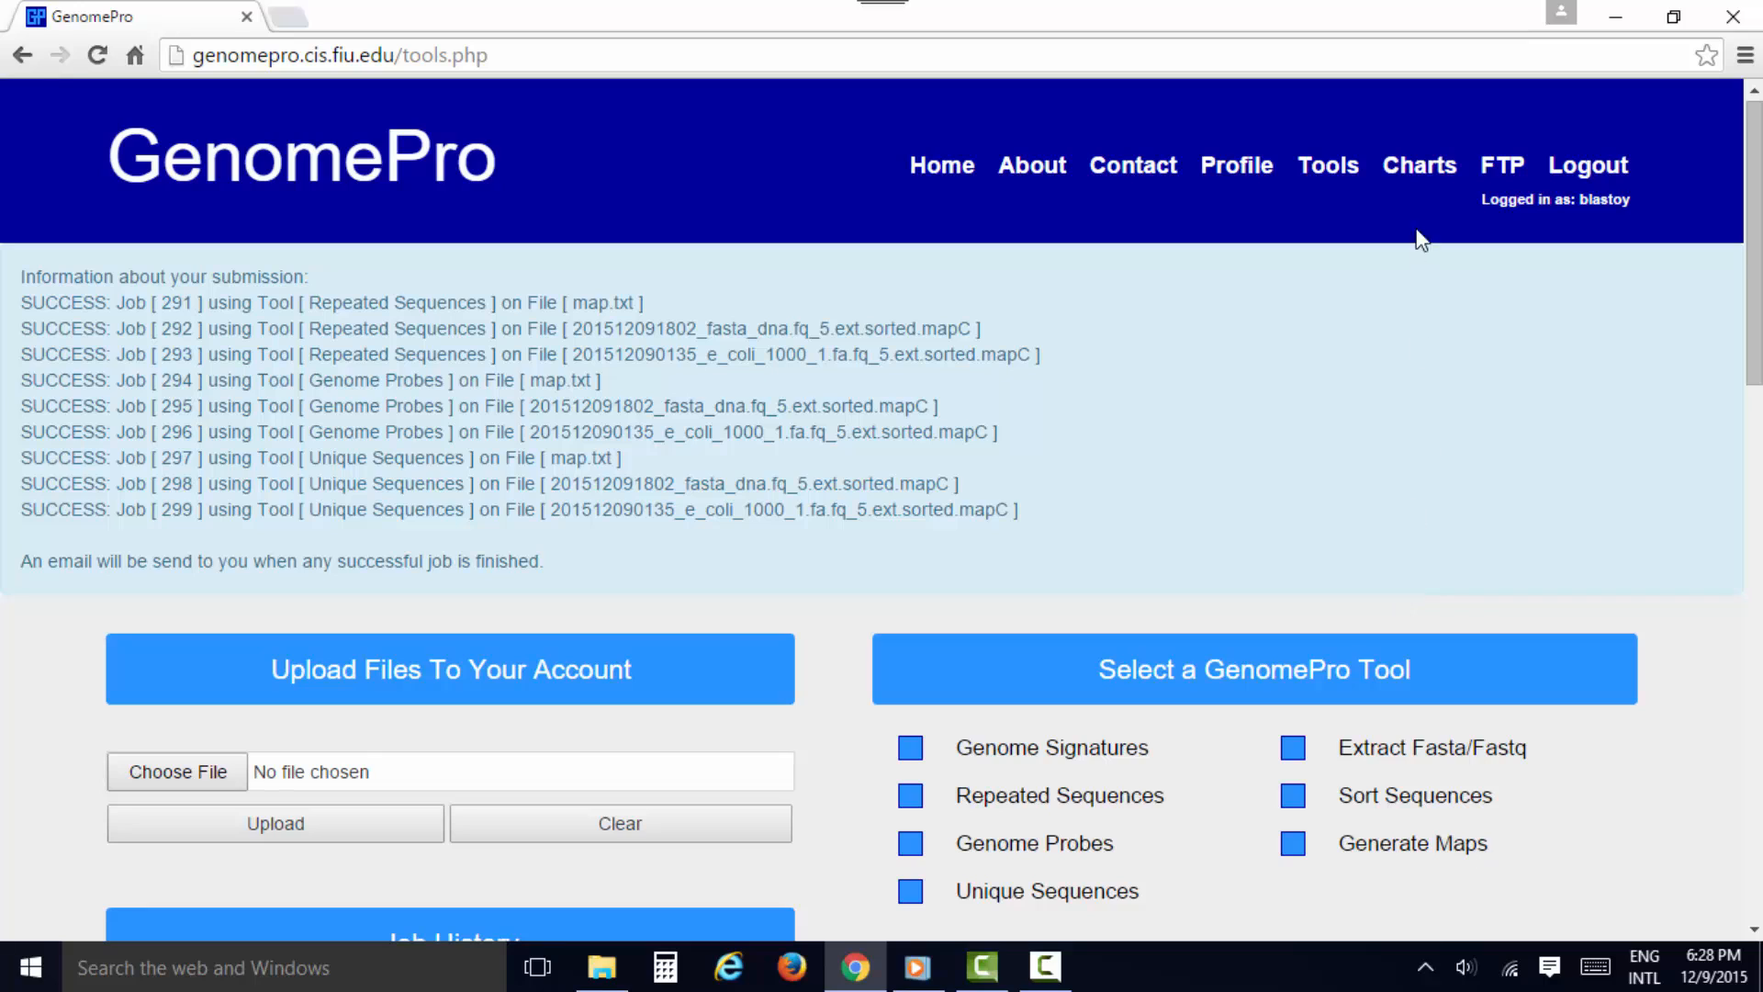
Open the Charts page and choose map.txt as the map file for a new chart
left_click(1412, 172)
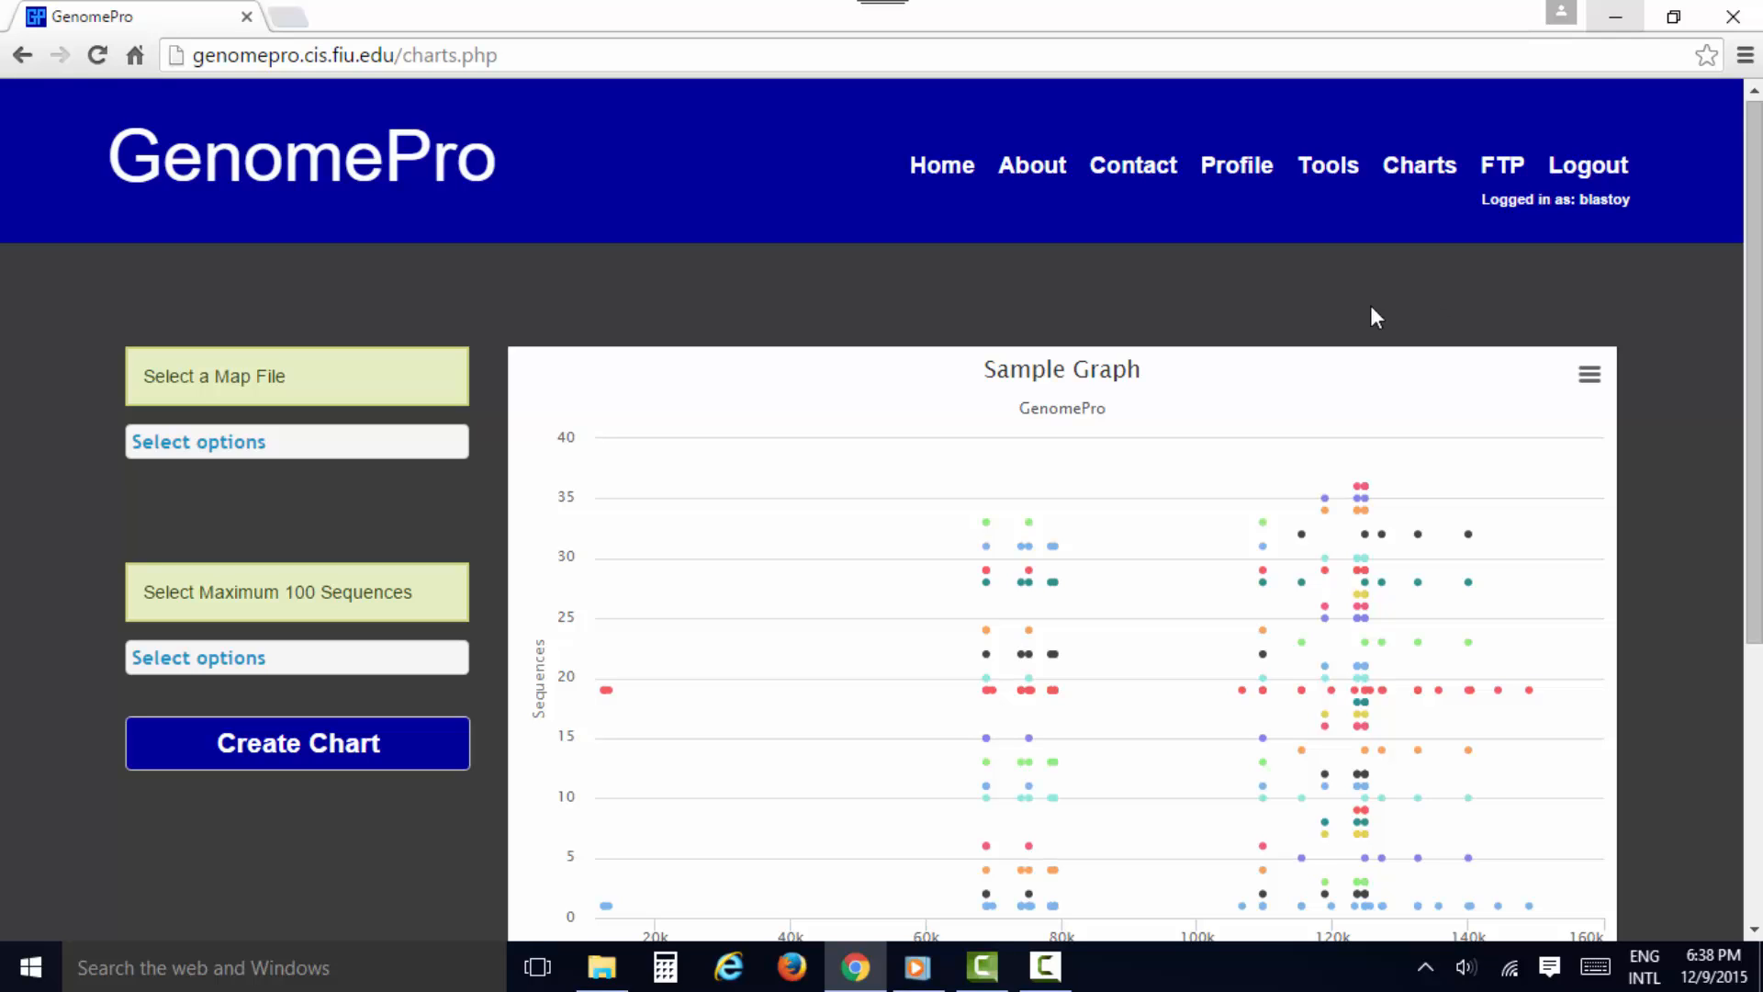
left_click(340, 448)
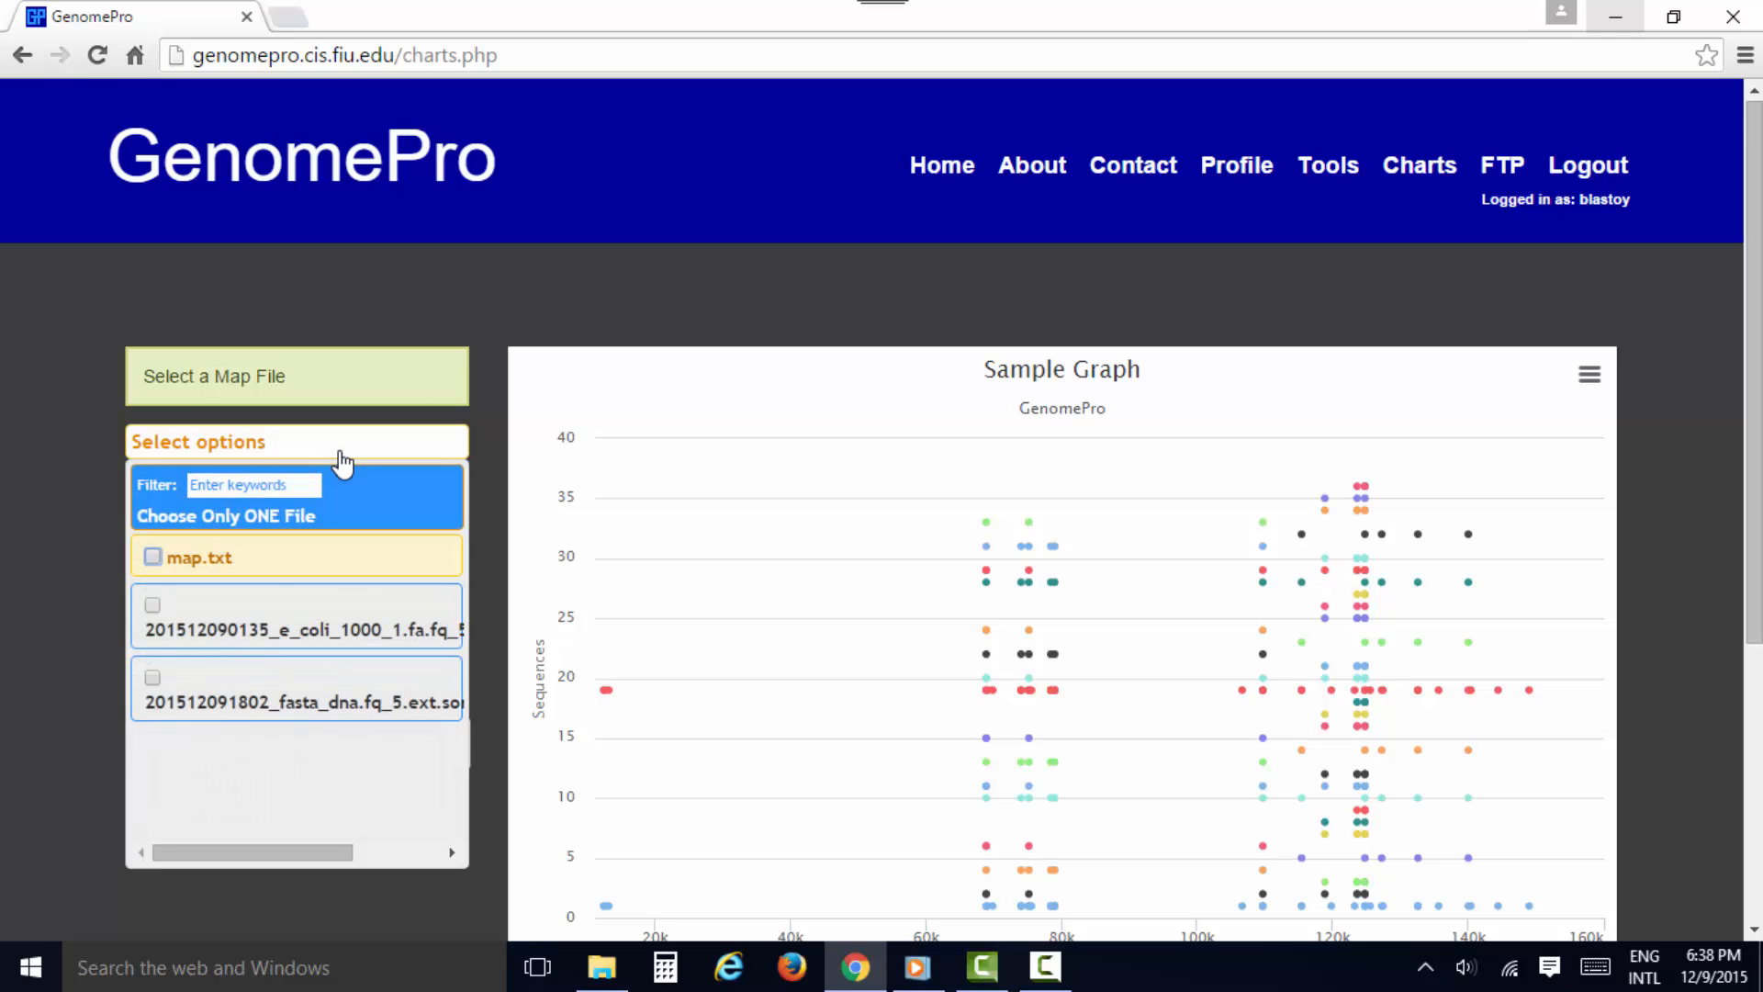
left_click(233, 563)
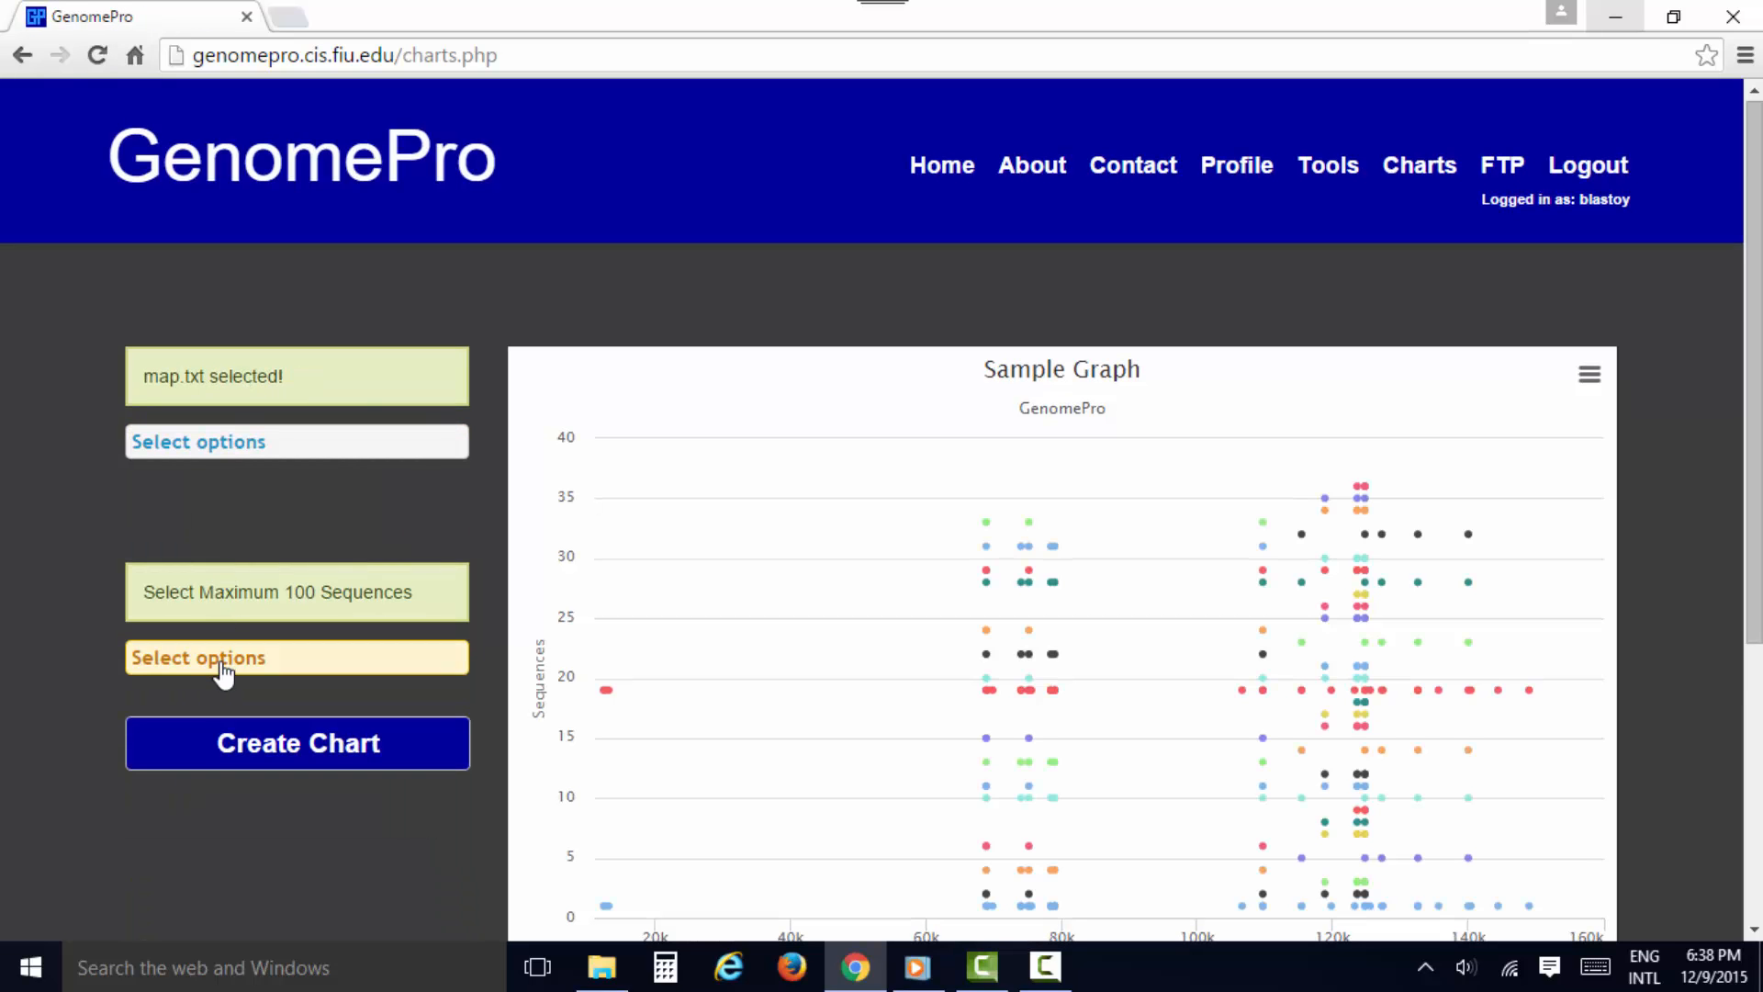
Select the sequences aaaaa, aaaac, aaaag, aaaat and aaaca and create the chart from them
left_click(223, 667)
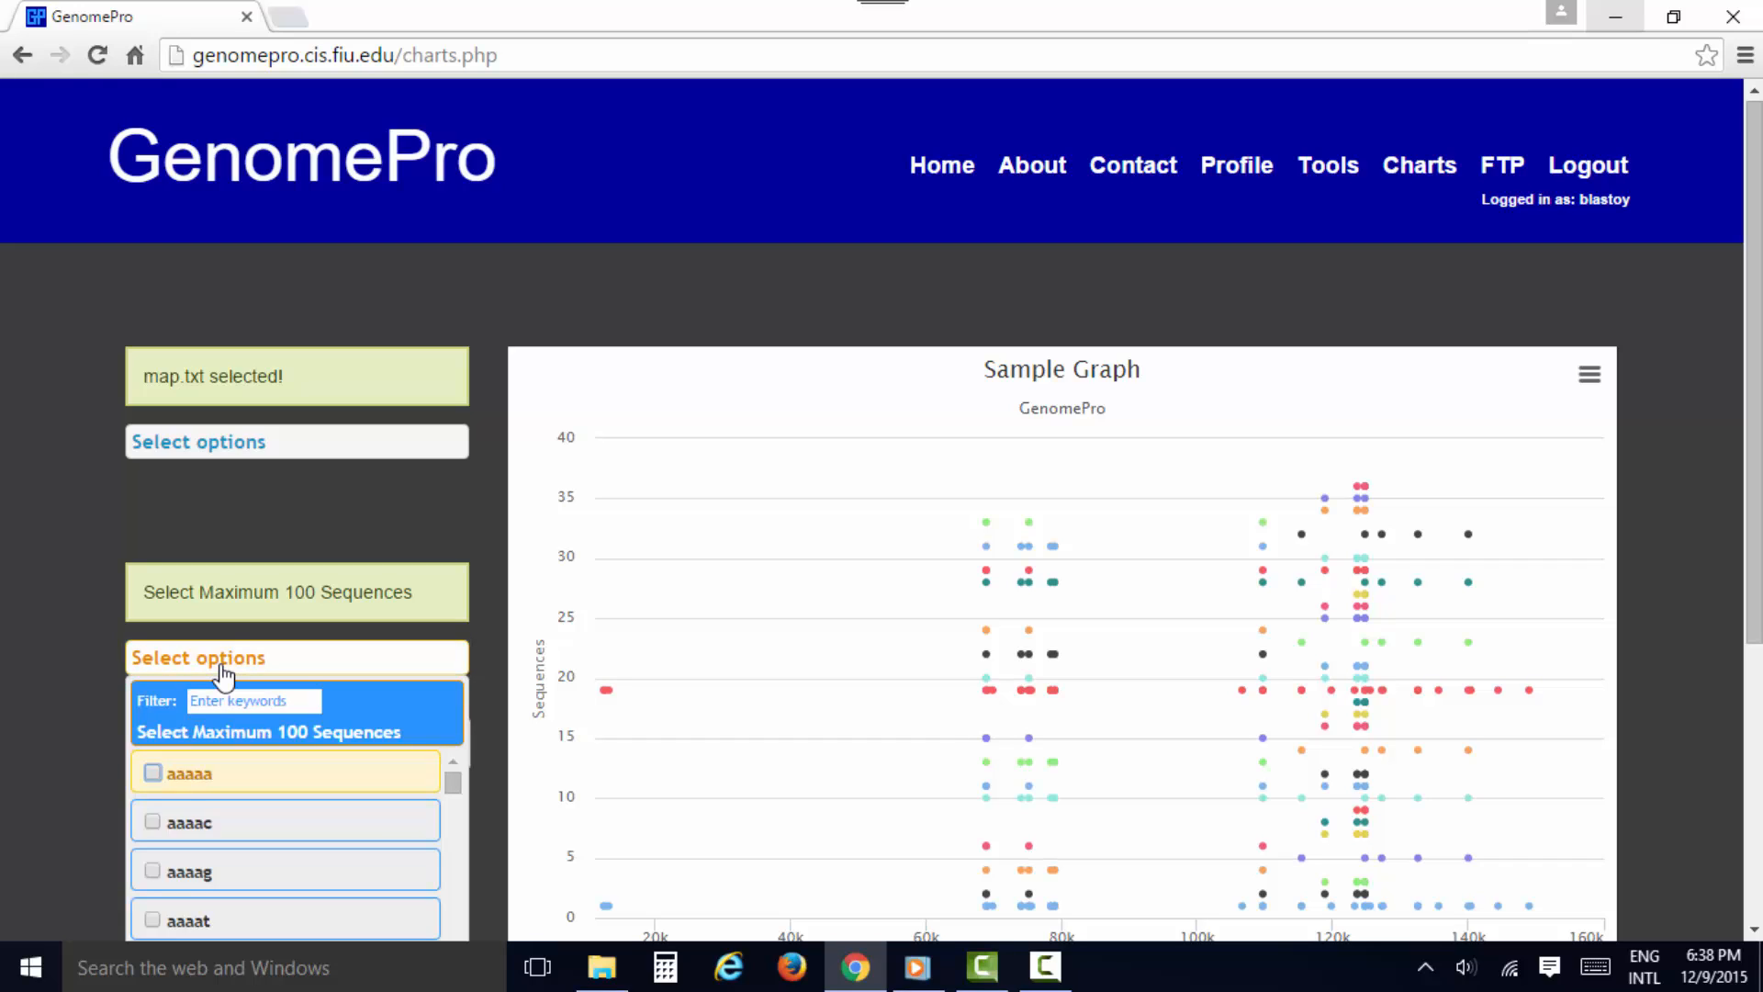
left_click(161, 773)
left_click(150, 823)
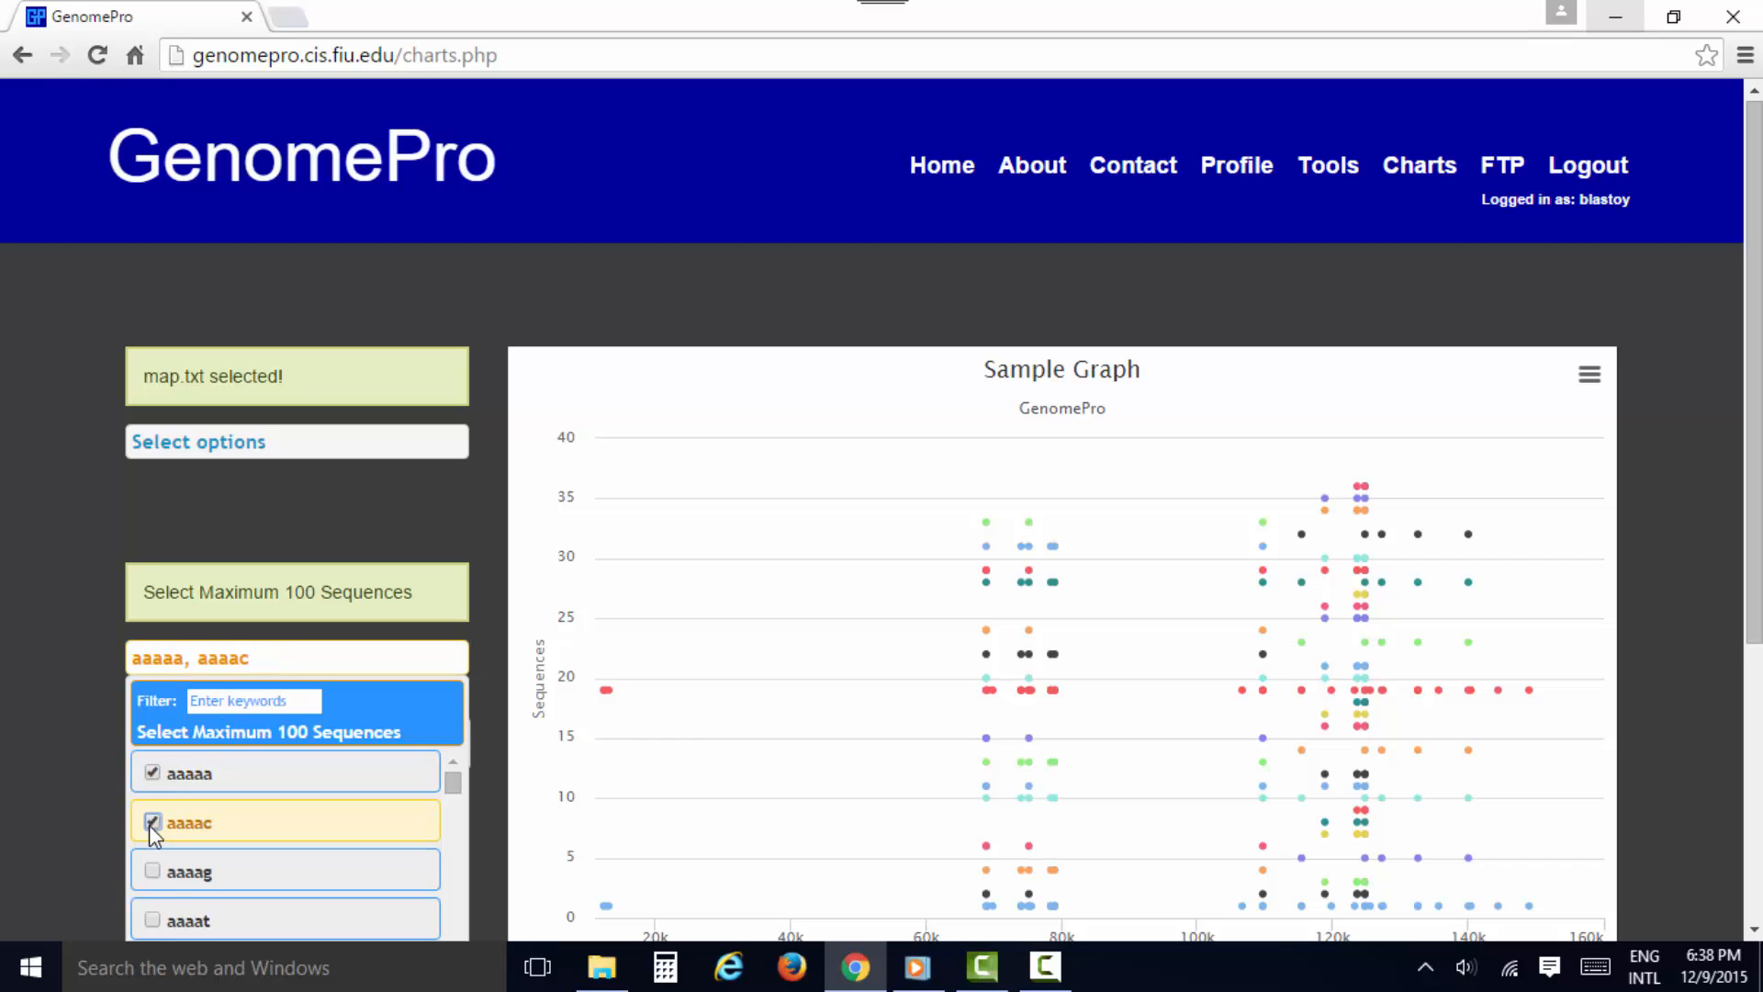
left_click(152, 871)
left_click(151, 925)
scroll(185, 878, "down", 1)
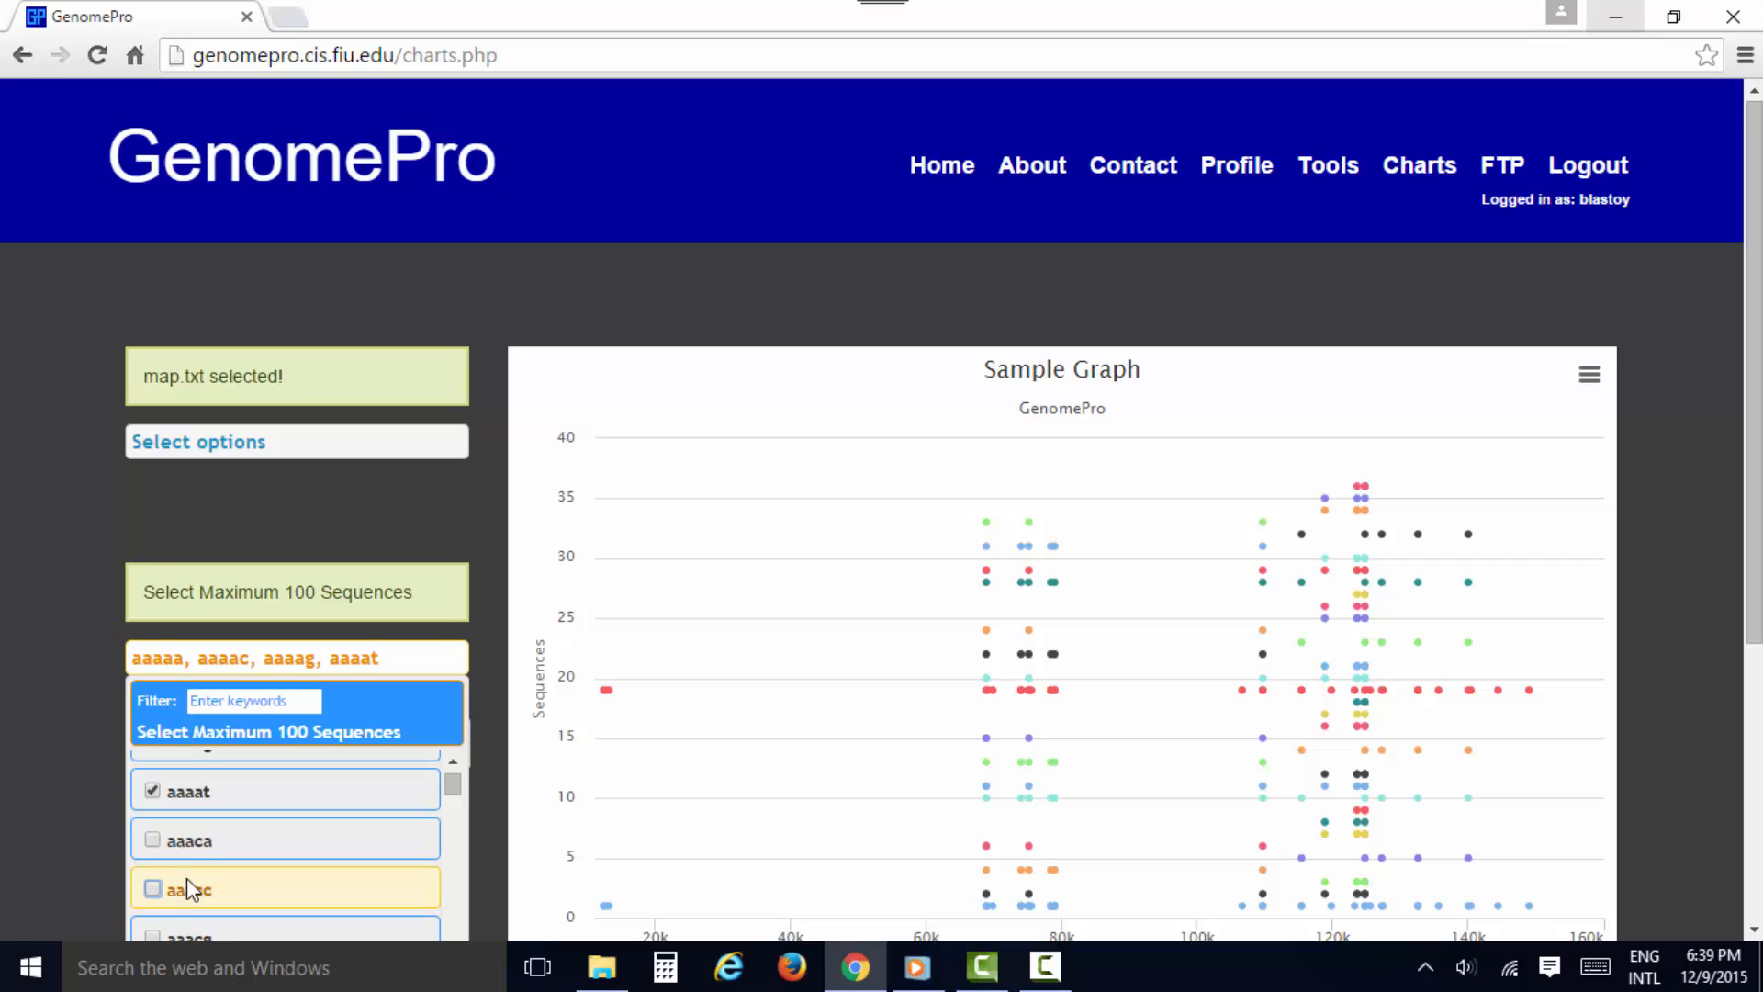
left_click(152, 838)
left_click(85, 779)
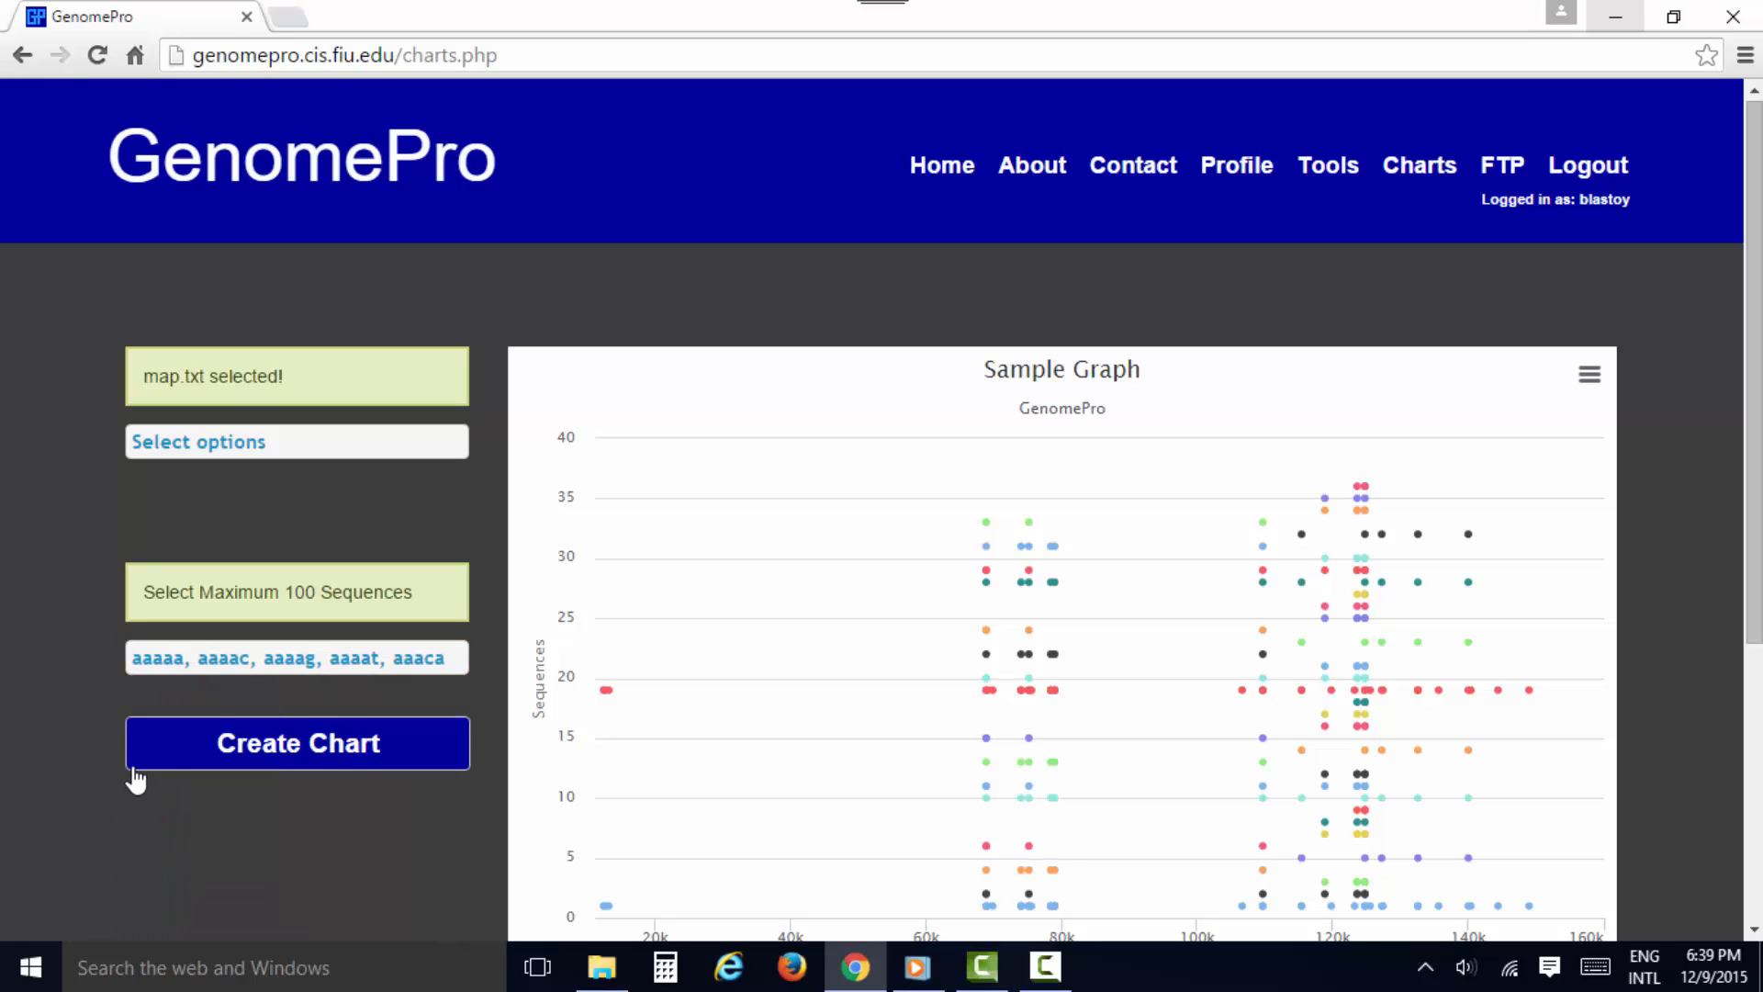
left_click(244, 756)
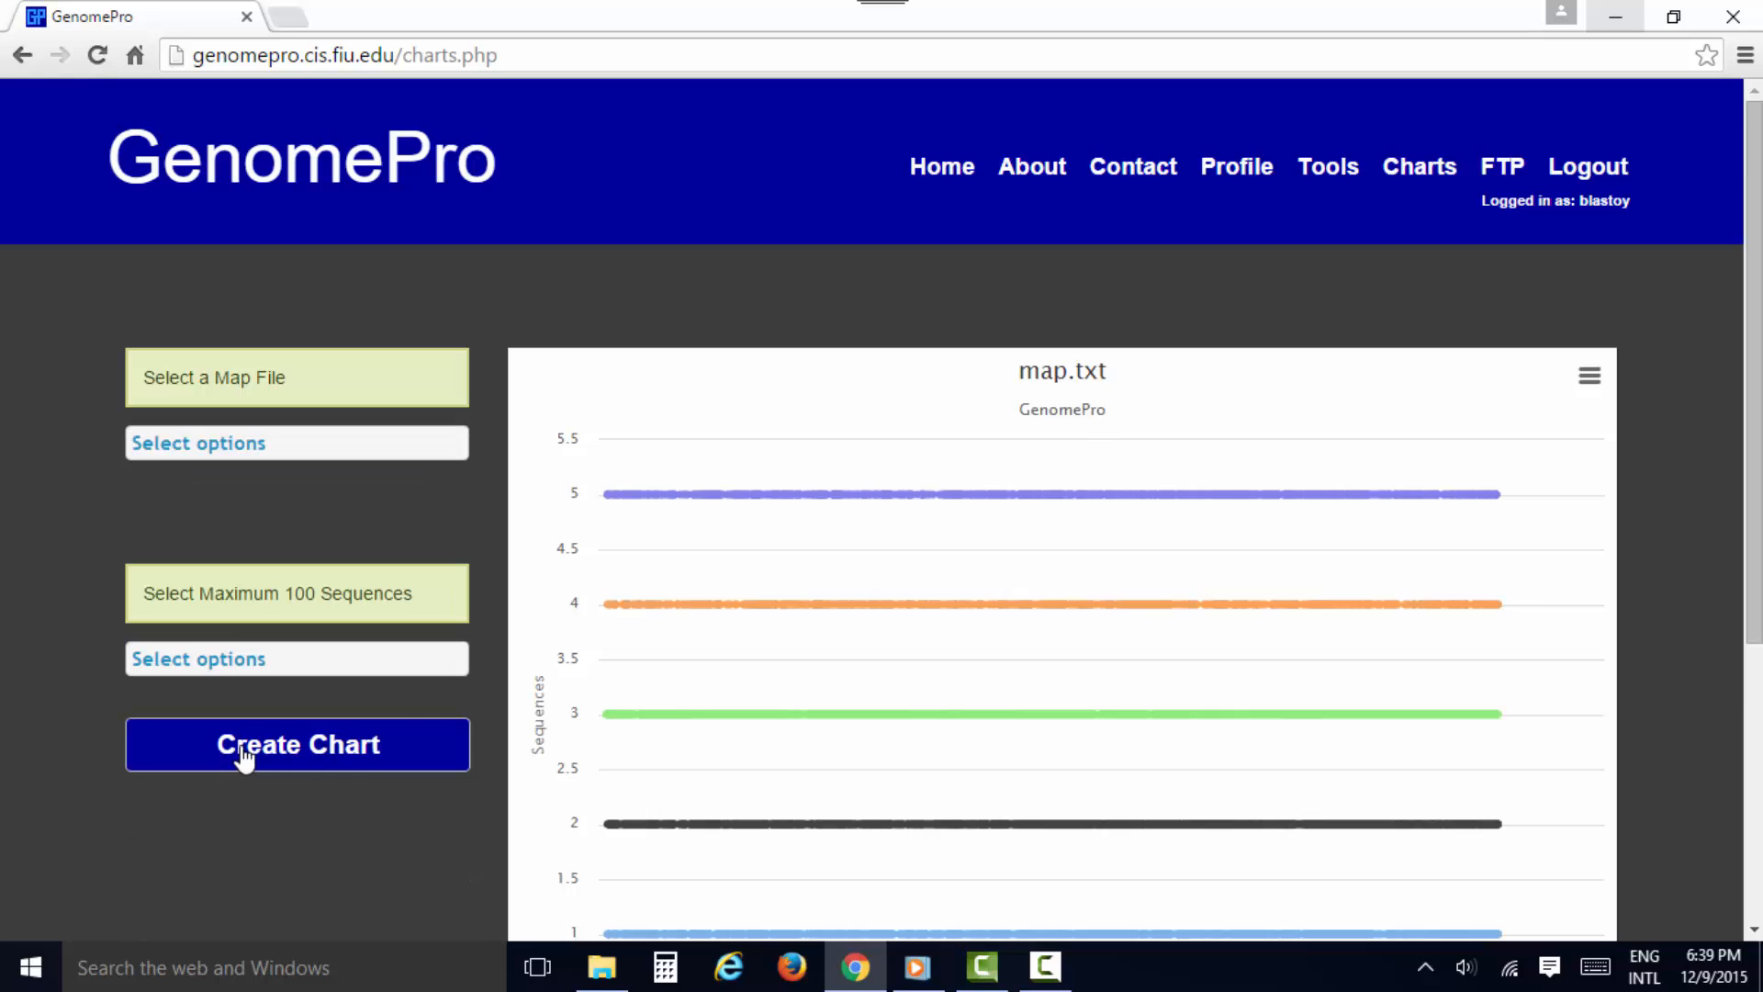
Inspect the map.txt chart and its chart options, and zoom in on positions from about 3 180k to 3 340k
scroll(299, 854, "down", 2)
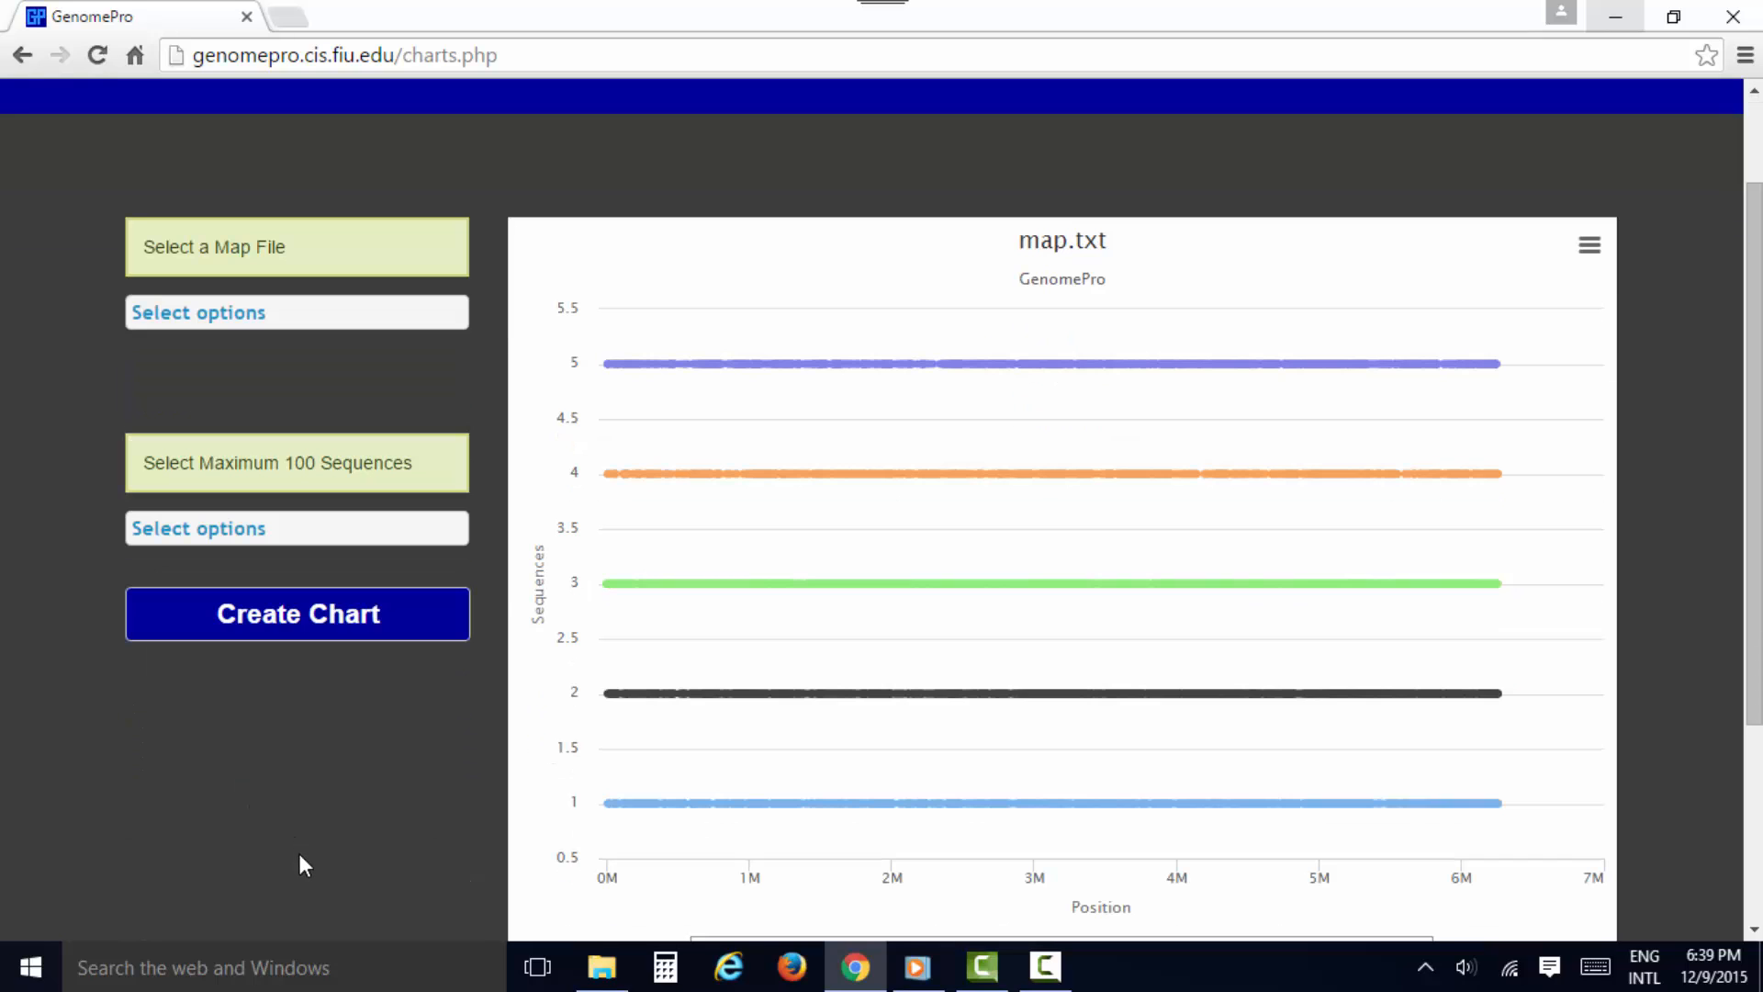
scroll(300, 855, "down", 2)
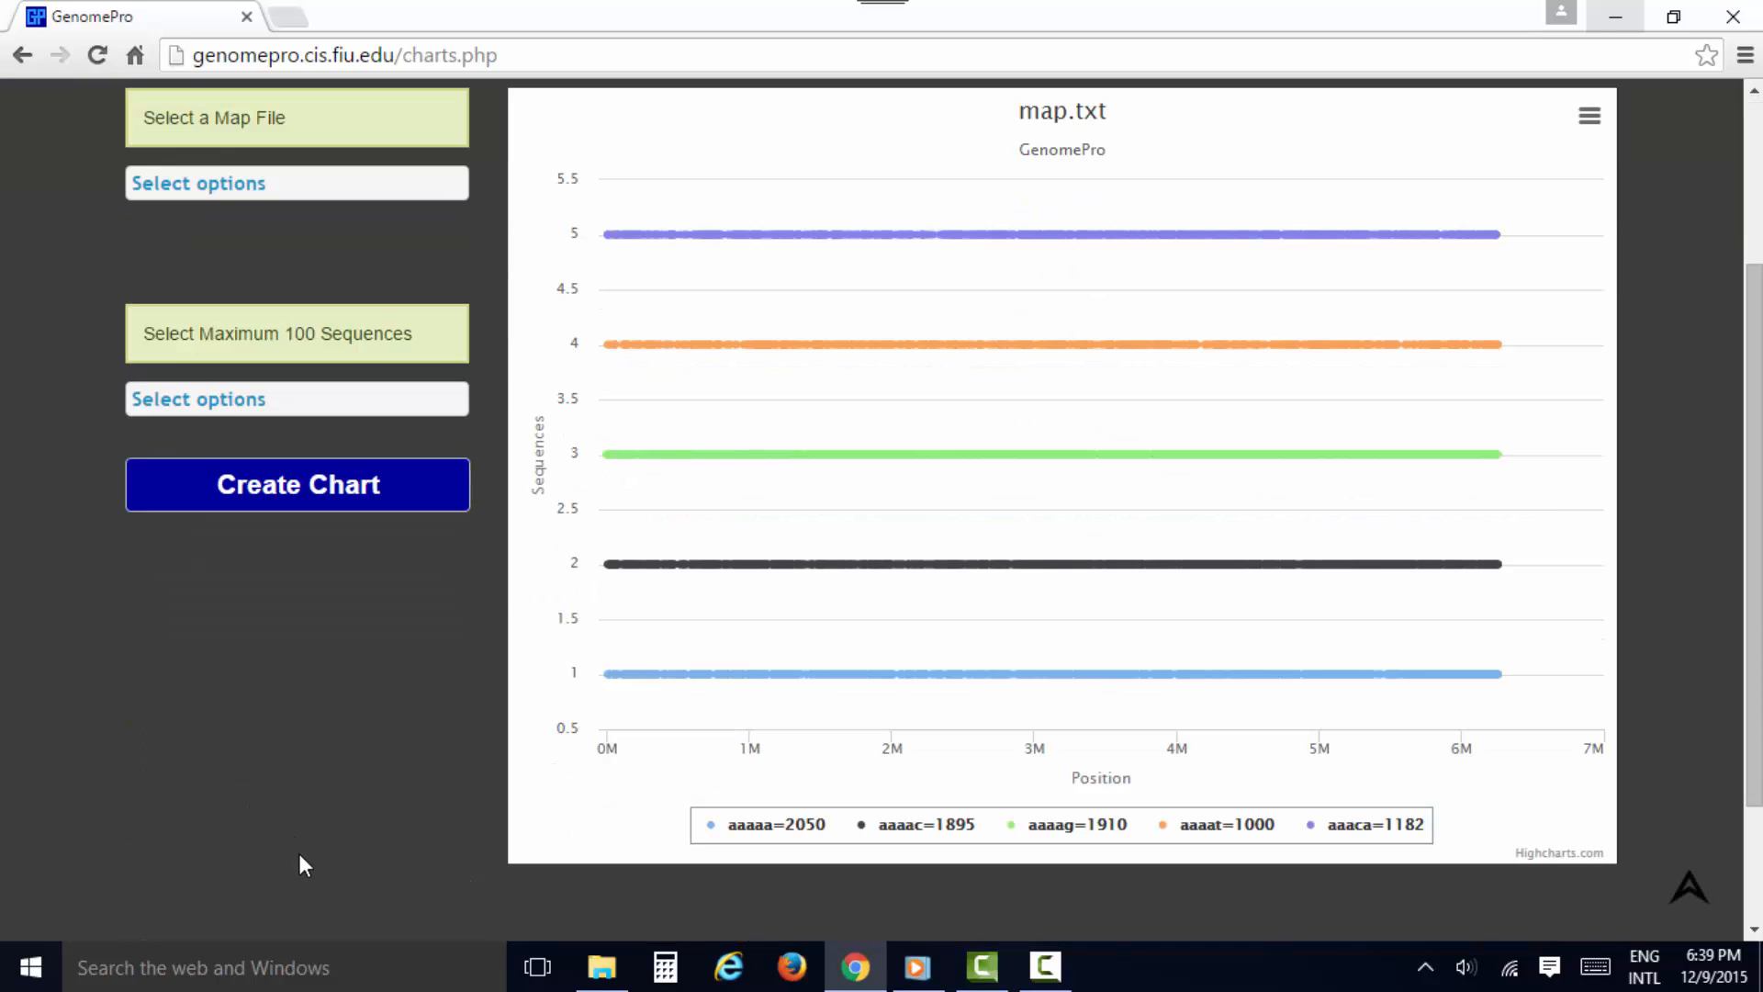
left_click(1593, 117)
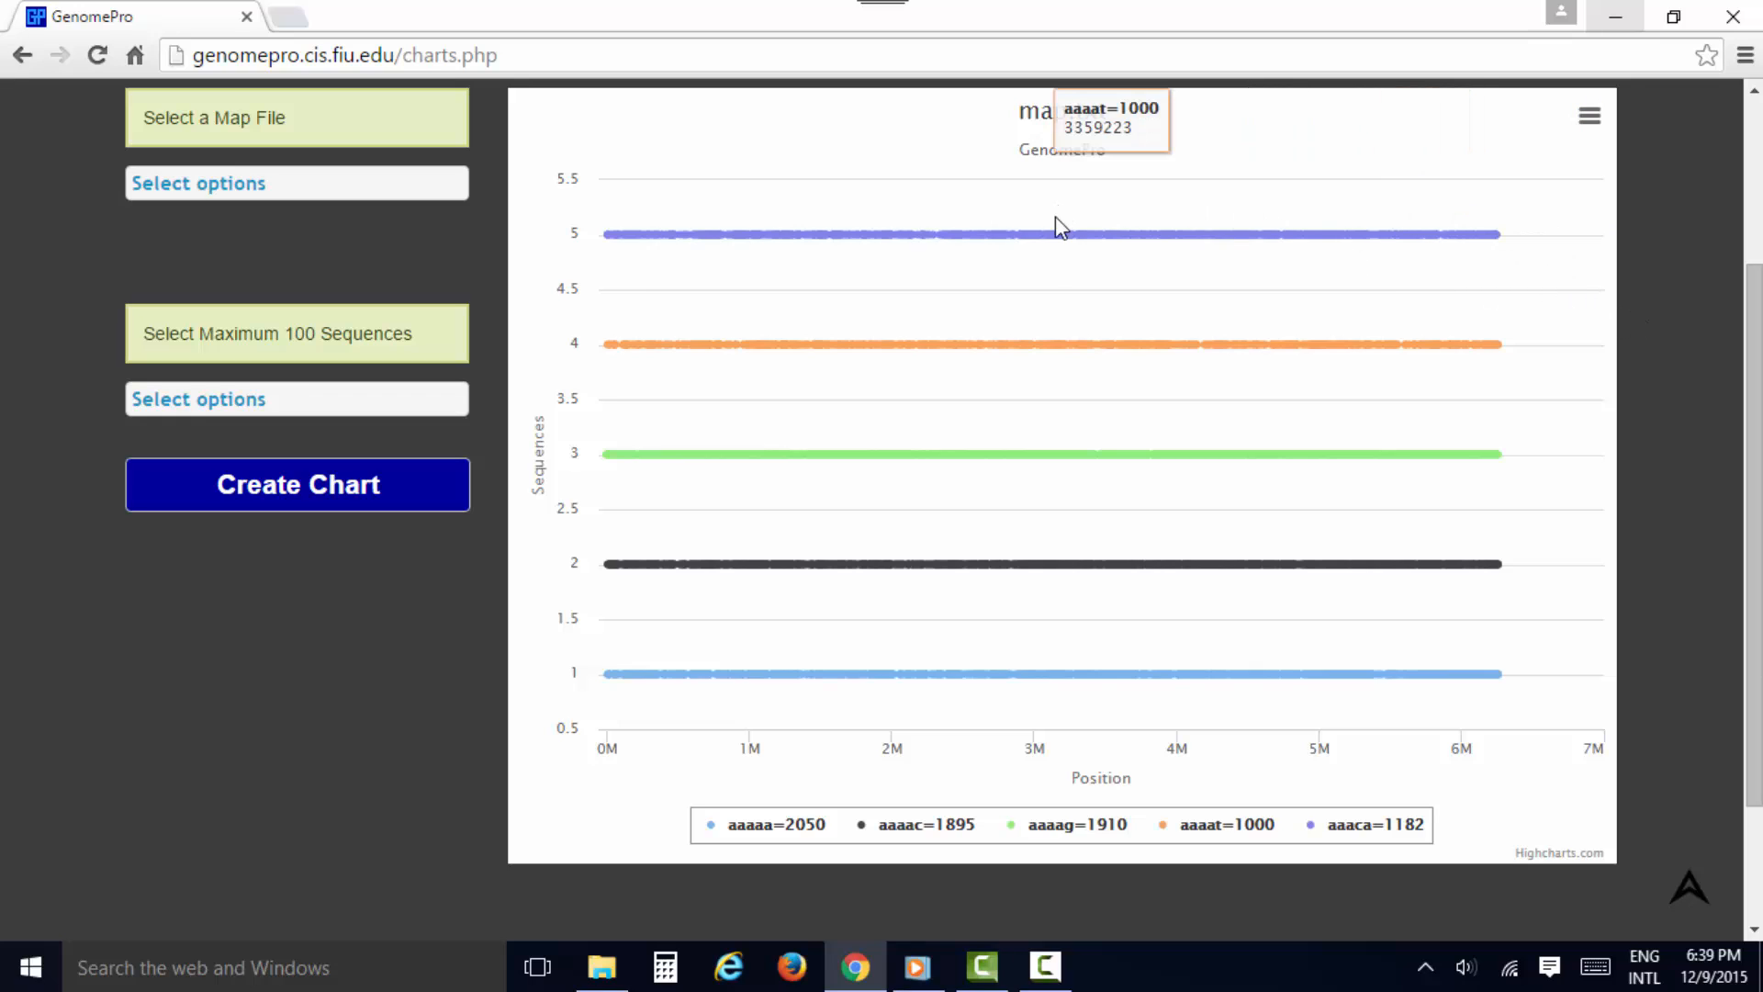
left_click_drag(1063, 601, 1079, 690)
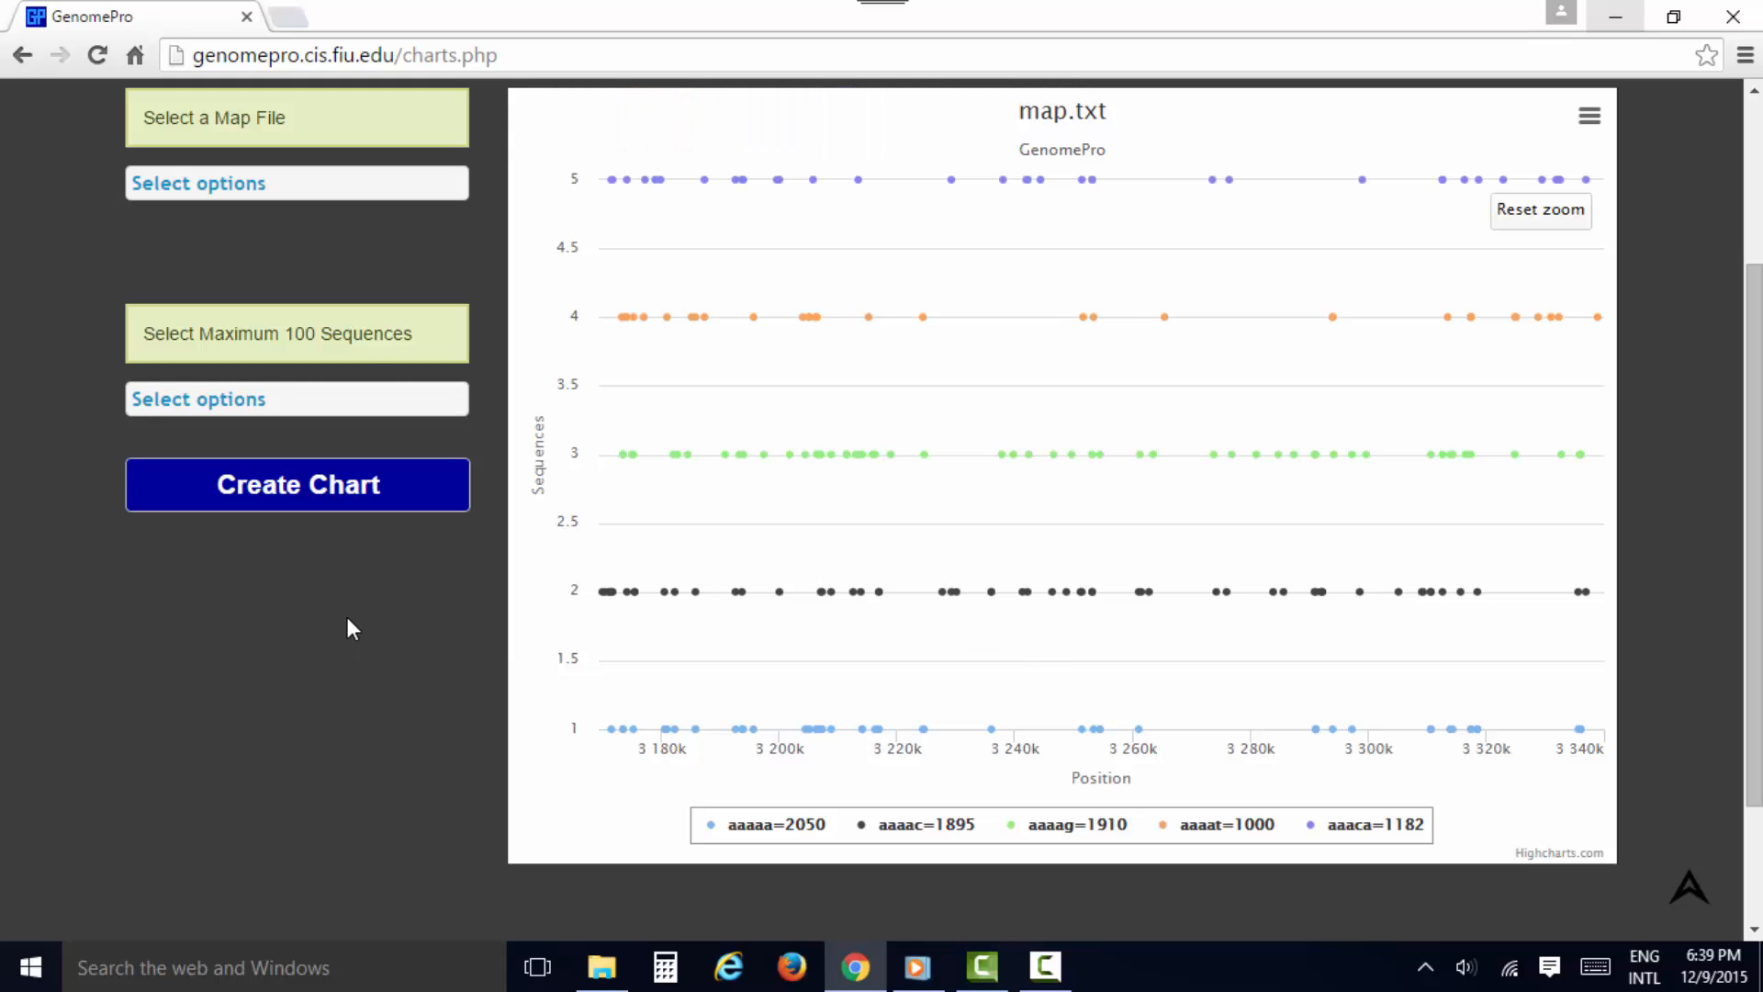
scroll(351, 617, "up", 3)
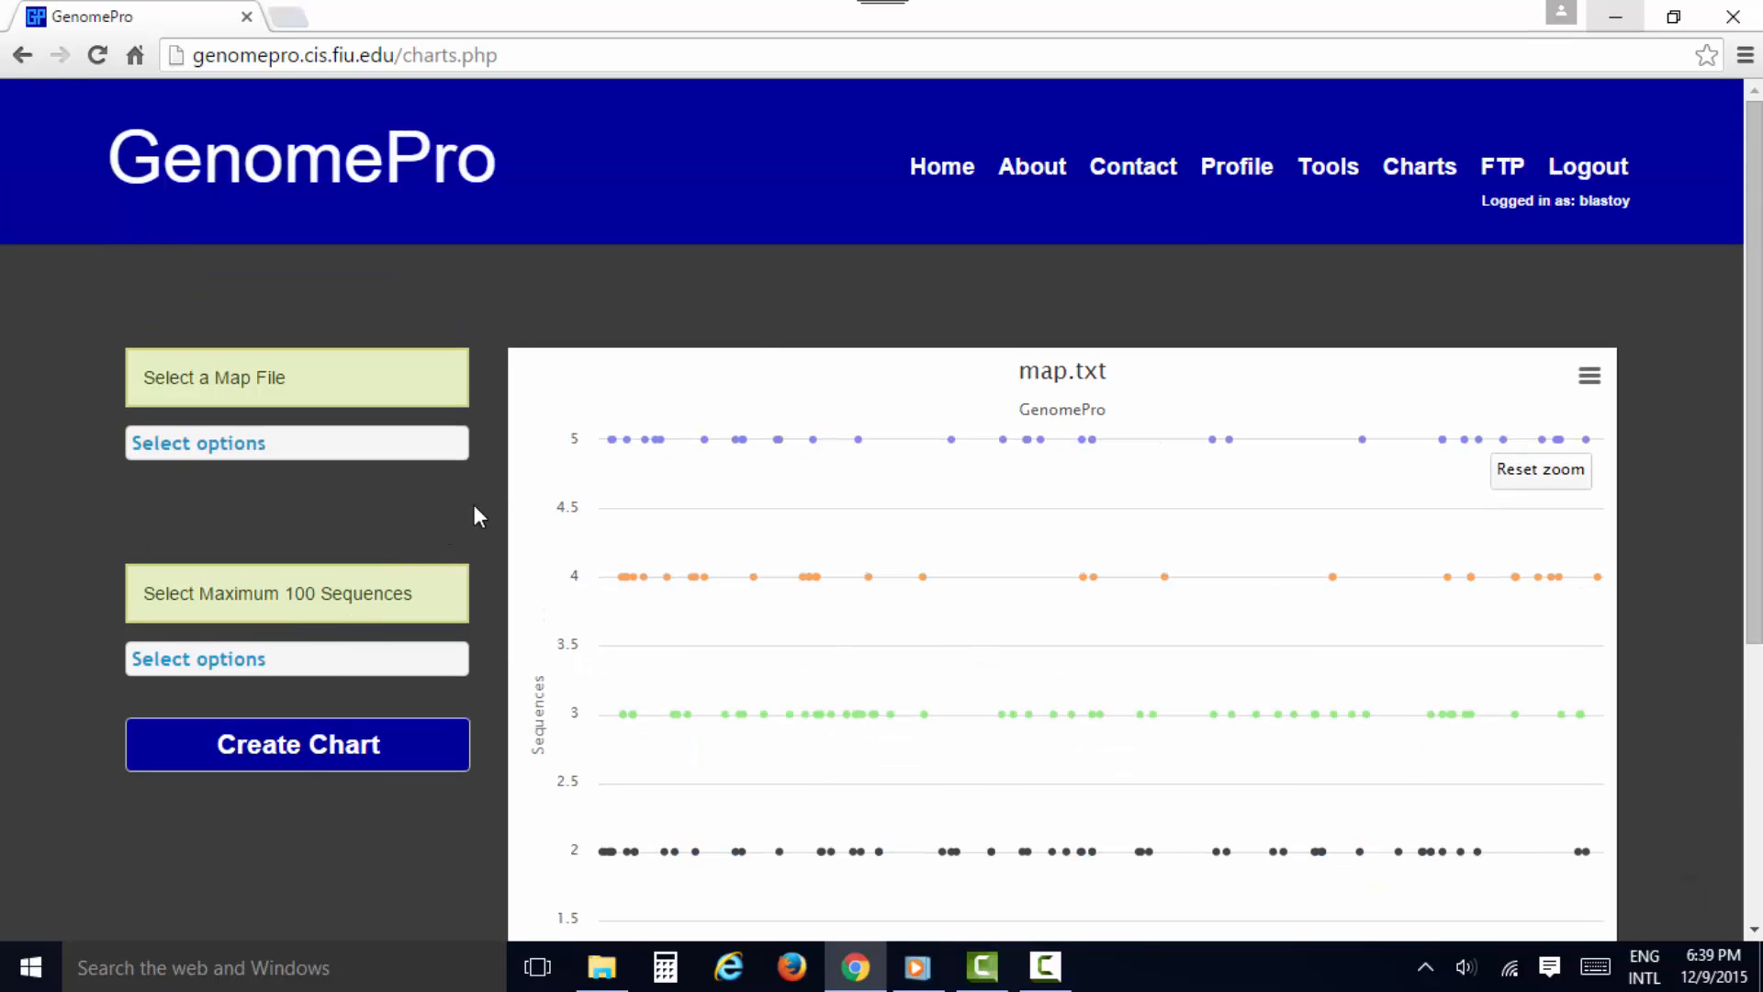
Open the FTP file area, look into the uploads folder and the results folders of jobs 299 and 298, and collapse them again
left_click(1509, 166)
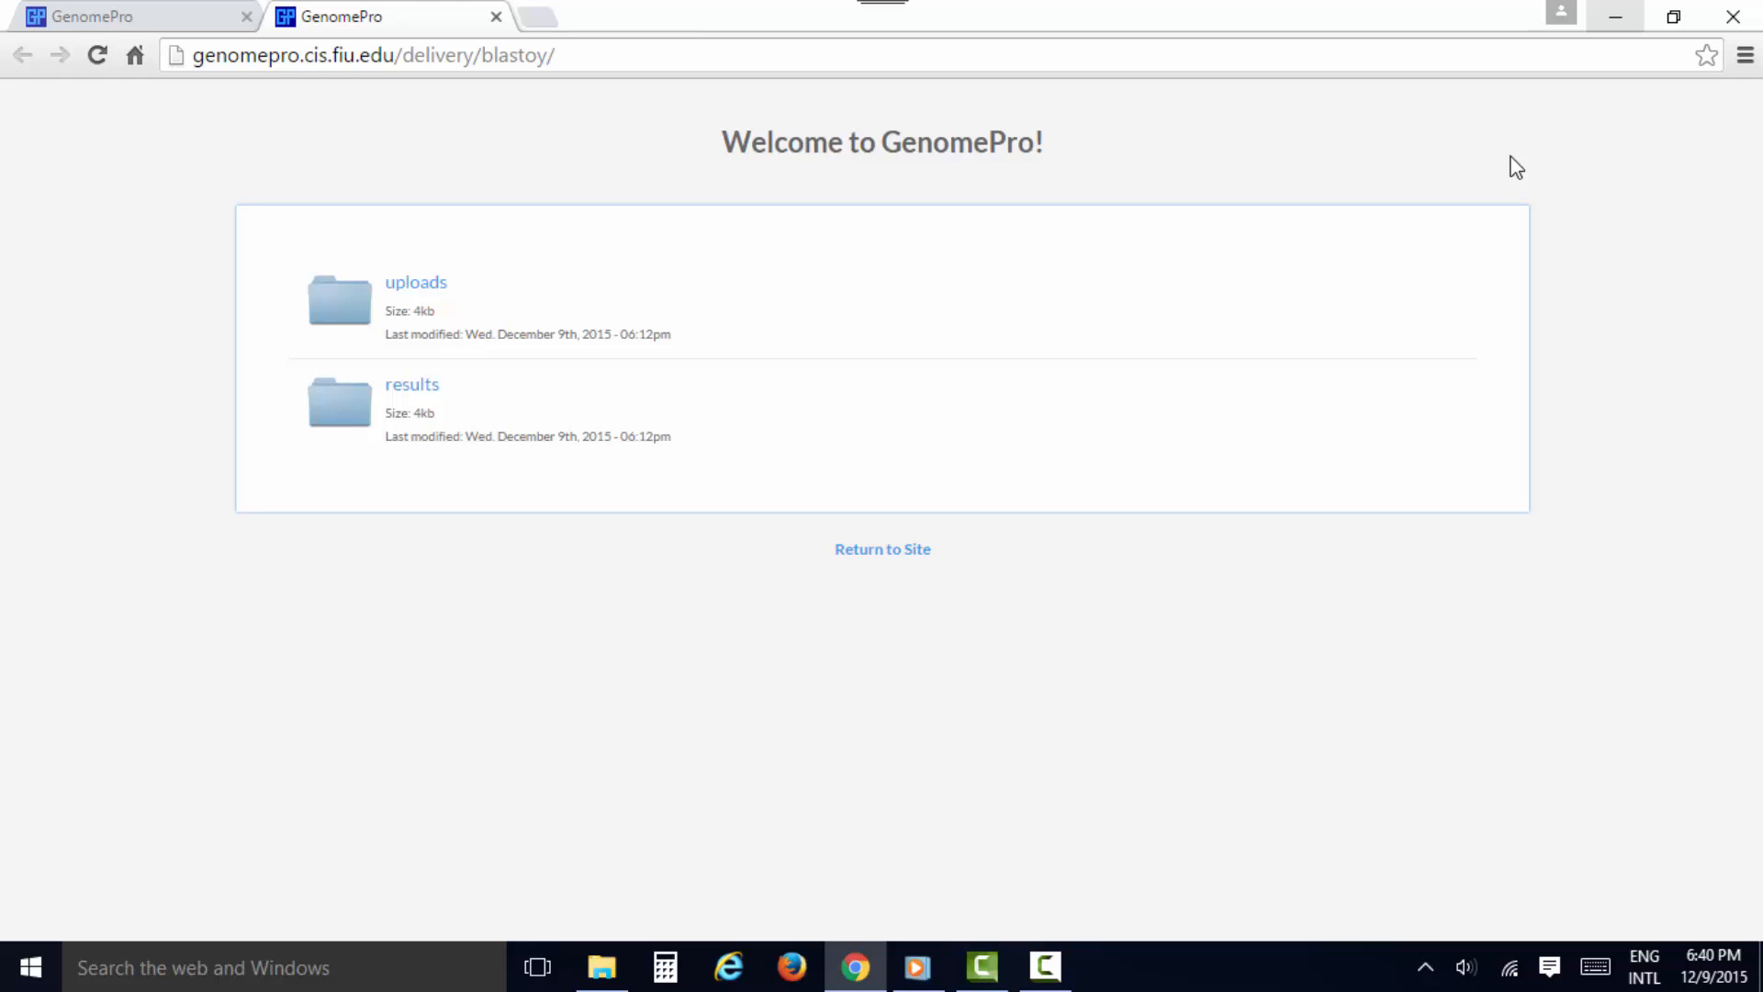
left_click(424, 305)
left_click(422, 337)
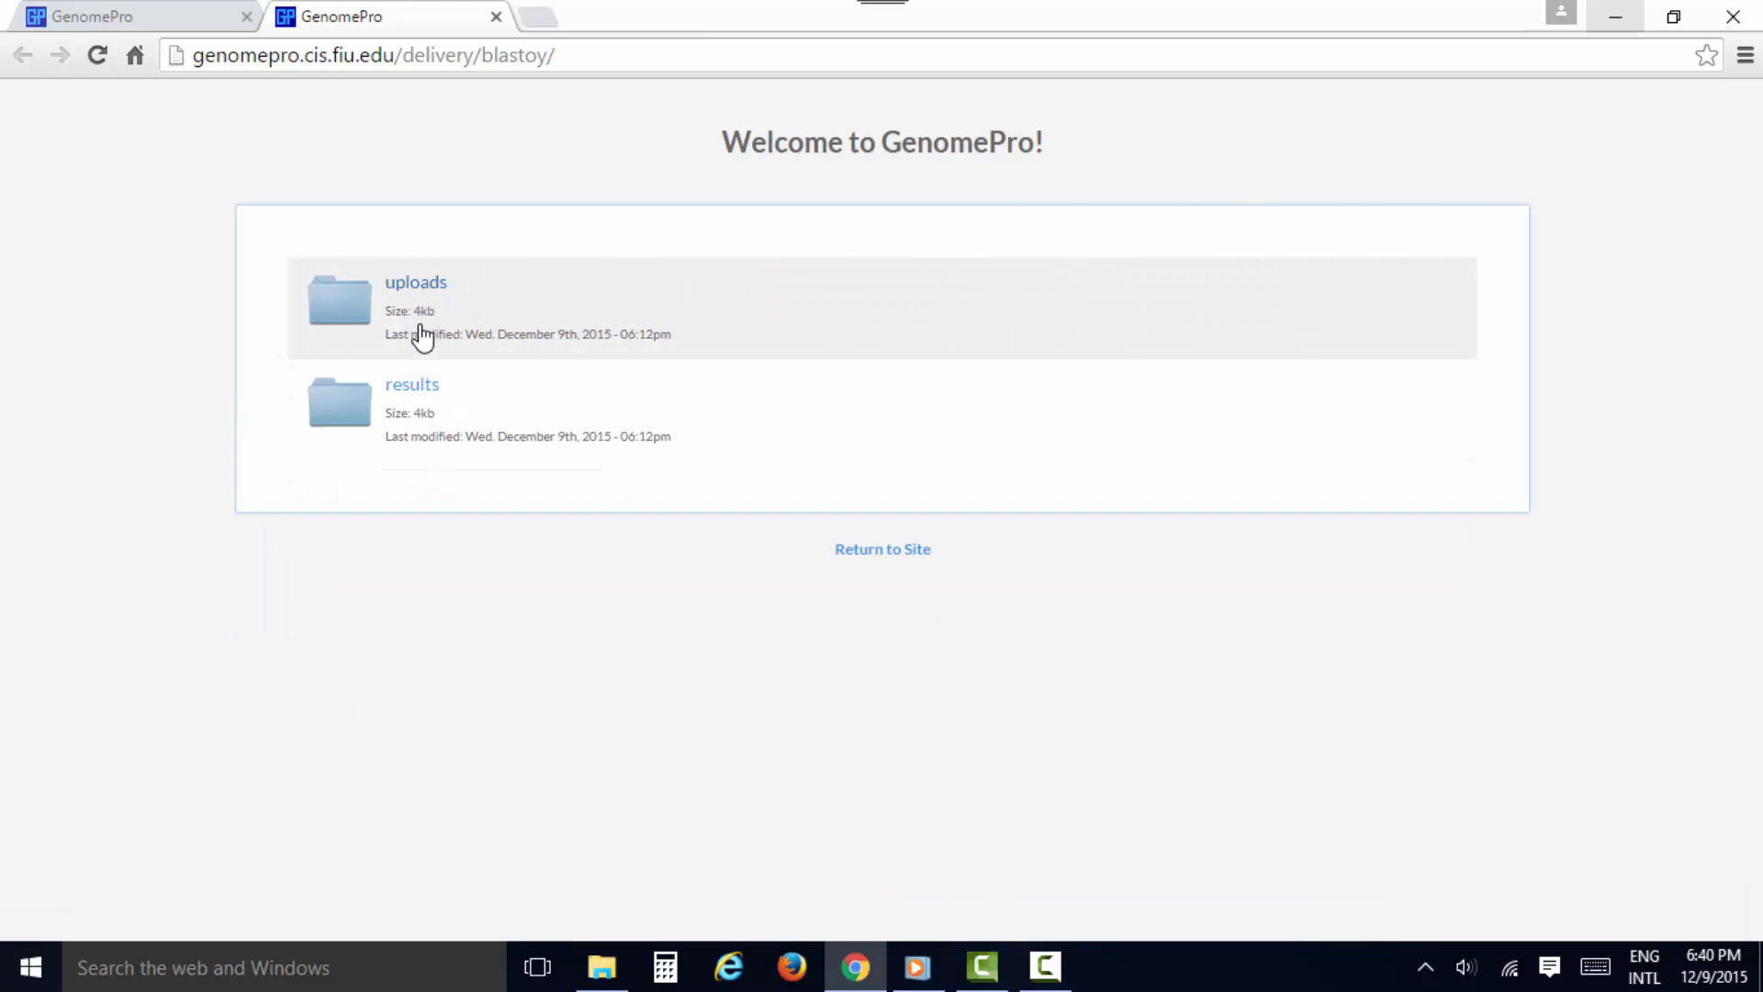
left_click(420, 398)
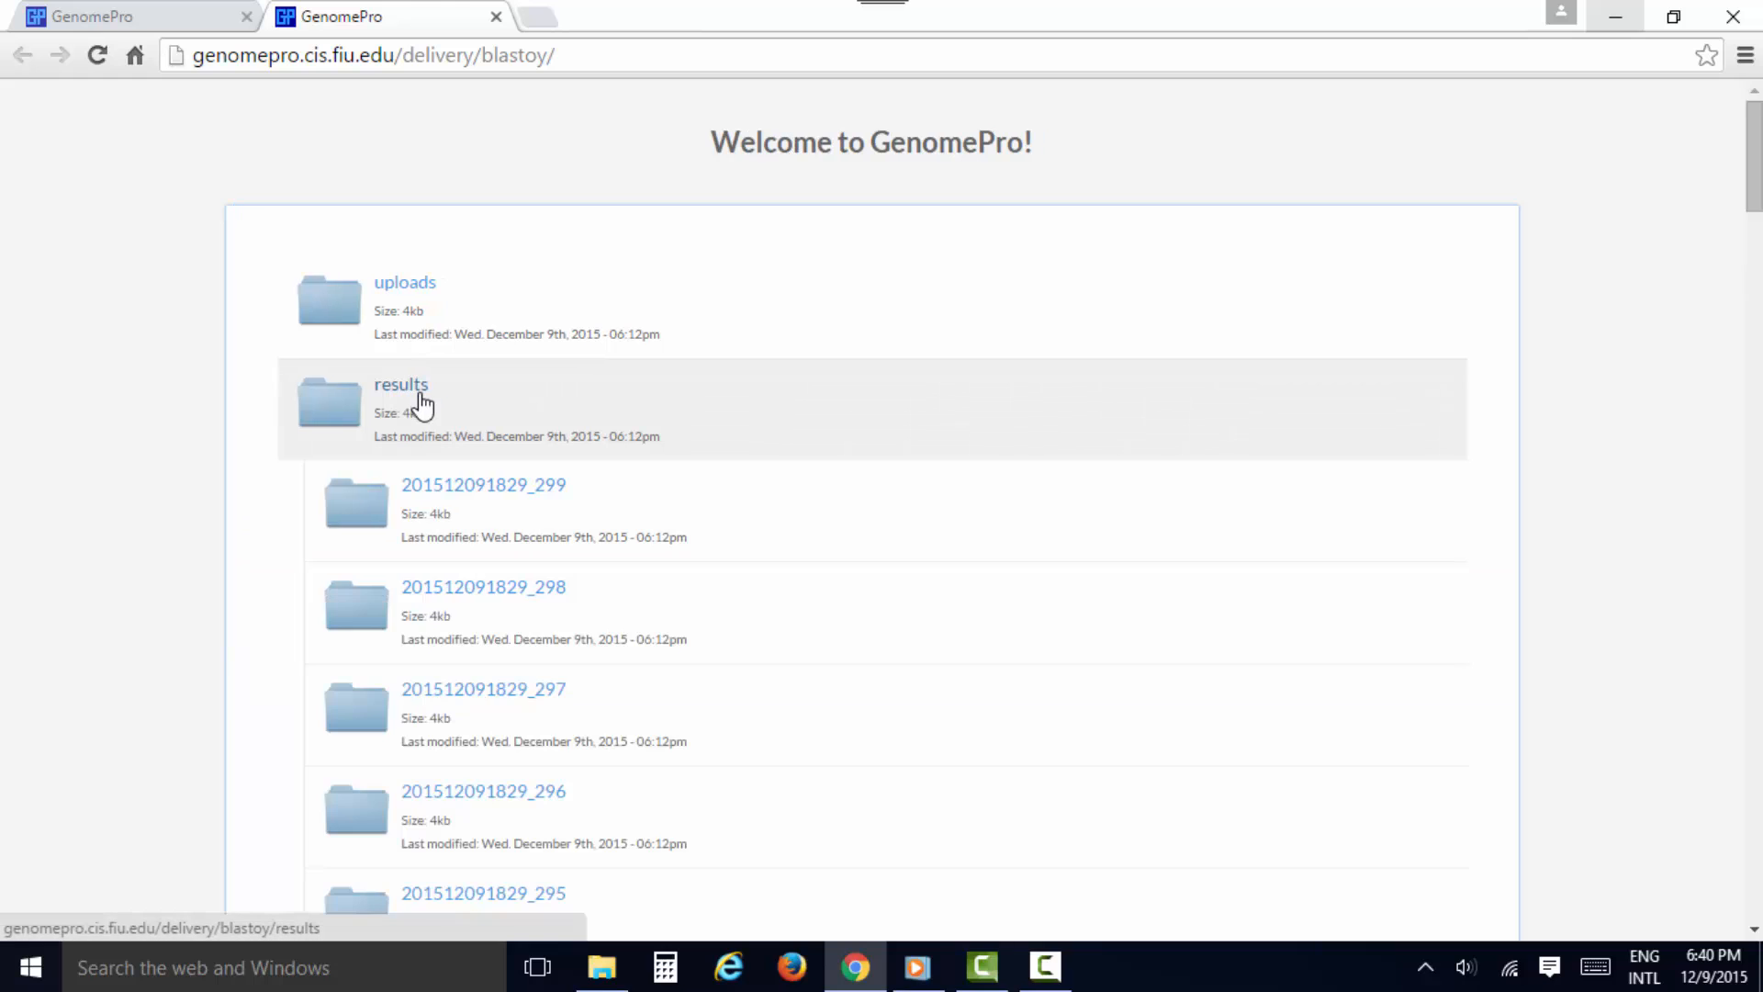
left_click(425, 503)
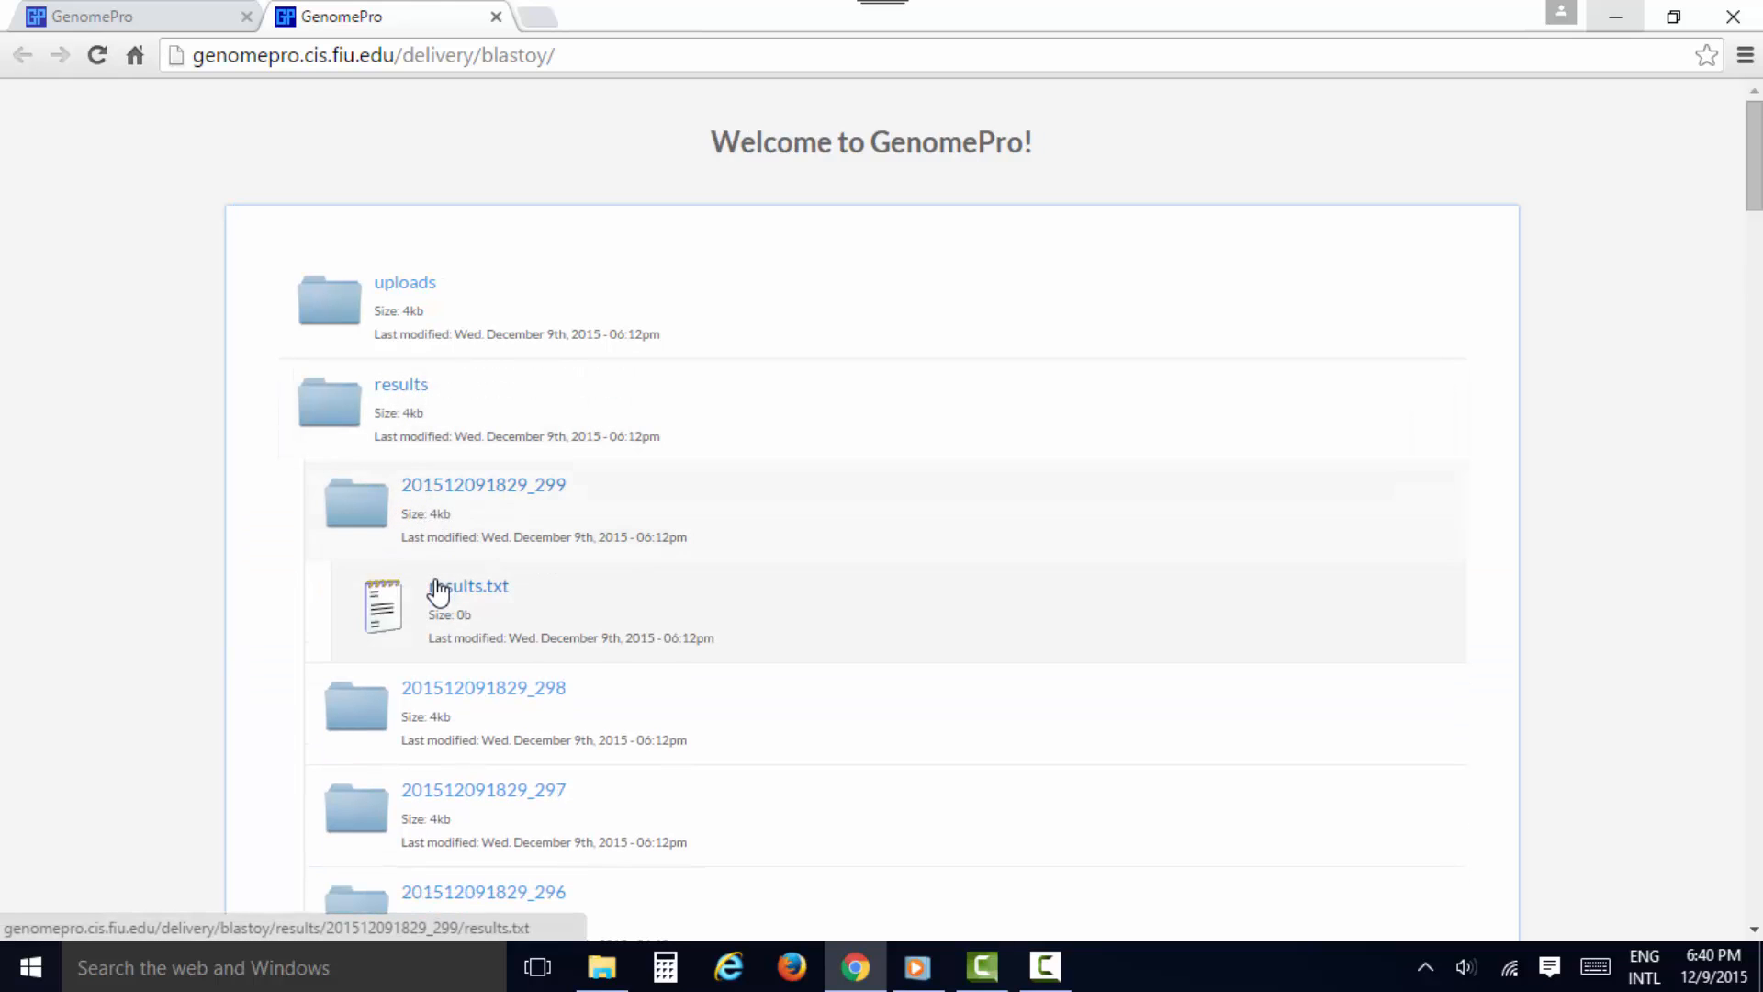
left_click(453, 691)
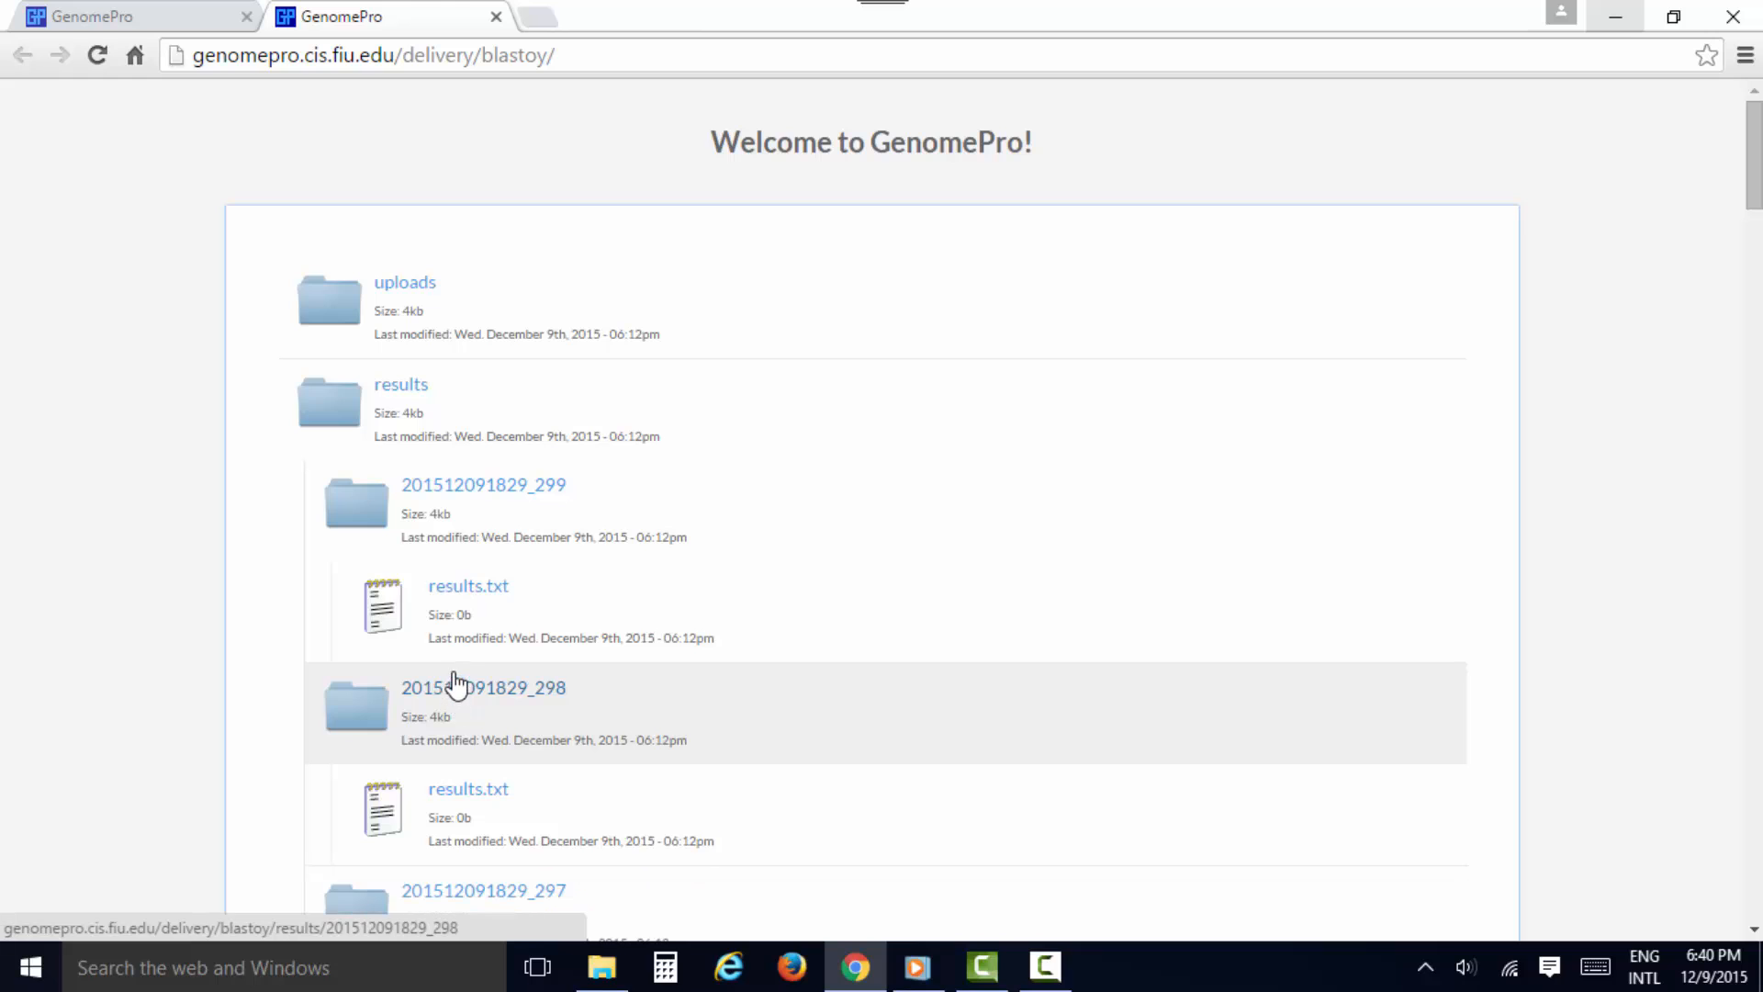
left_click(455, 501)
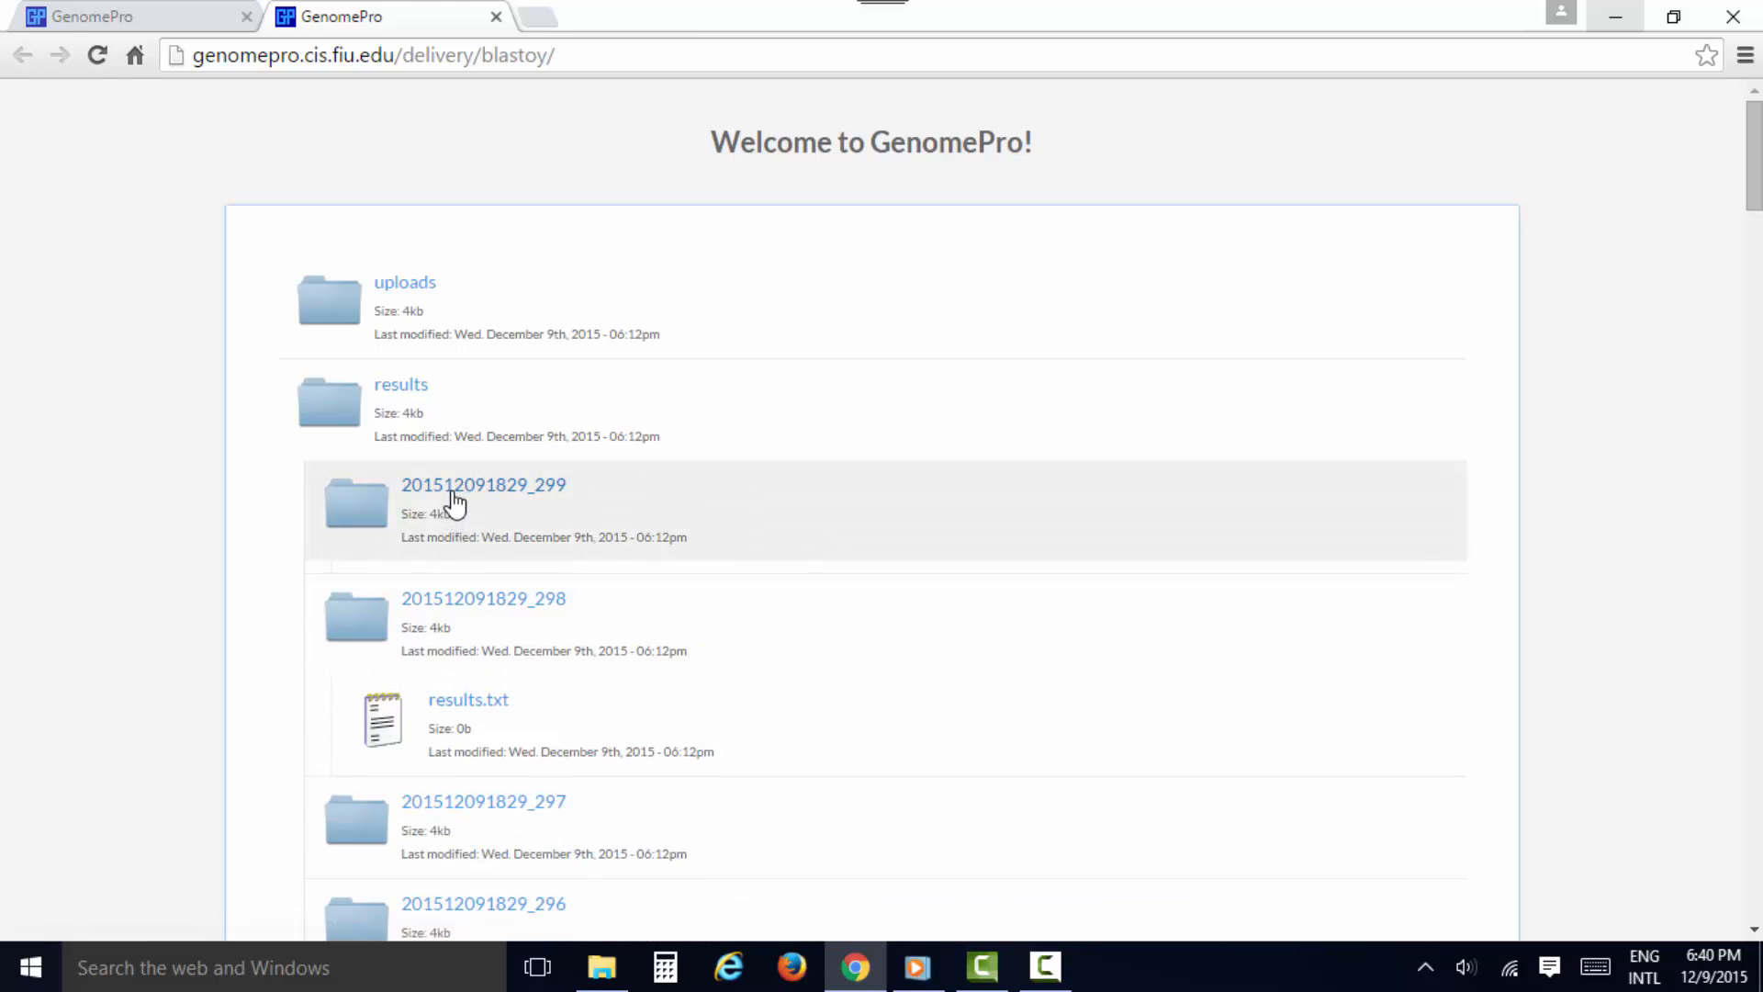
left_click(449, 600)
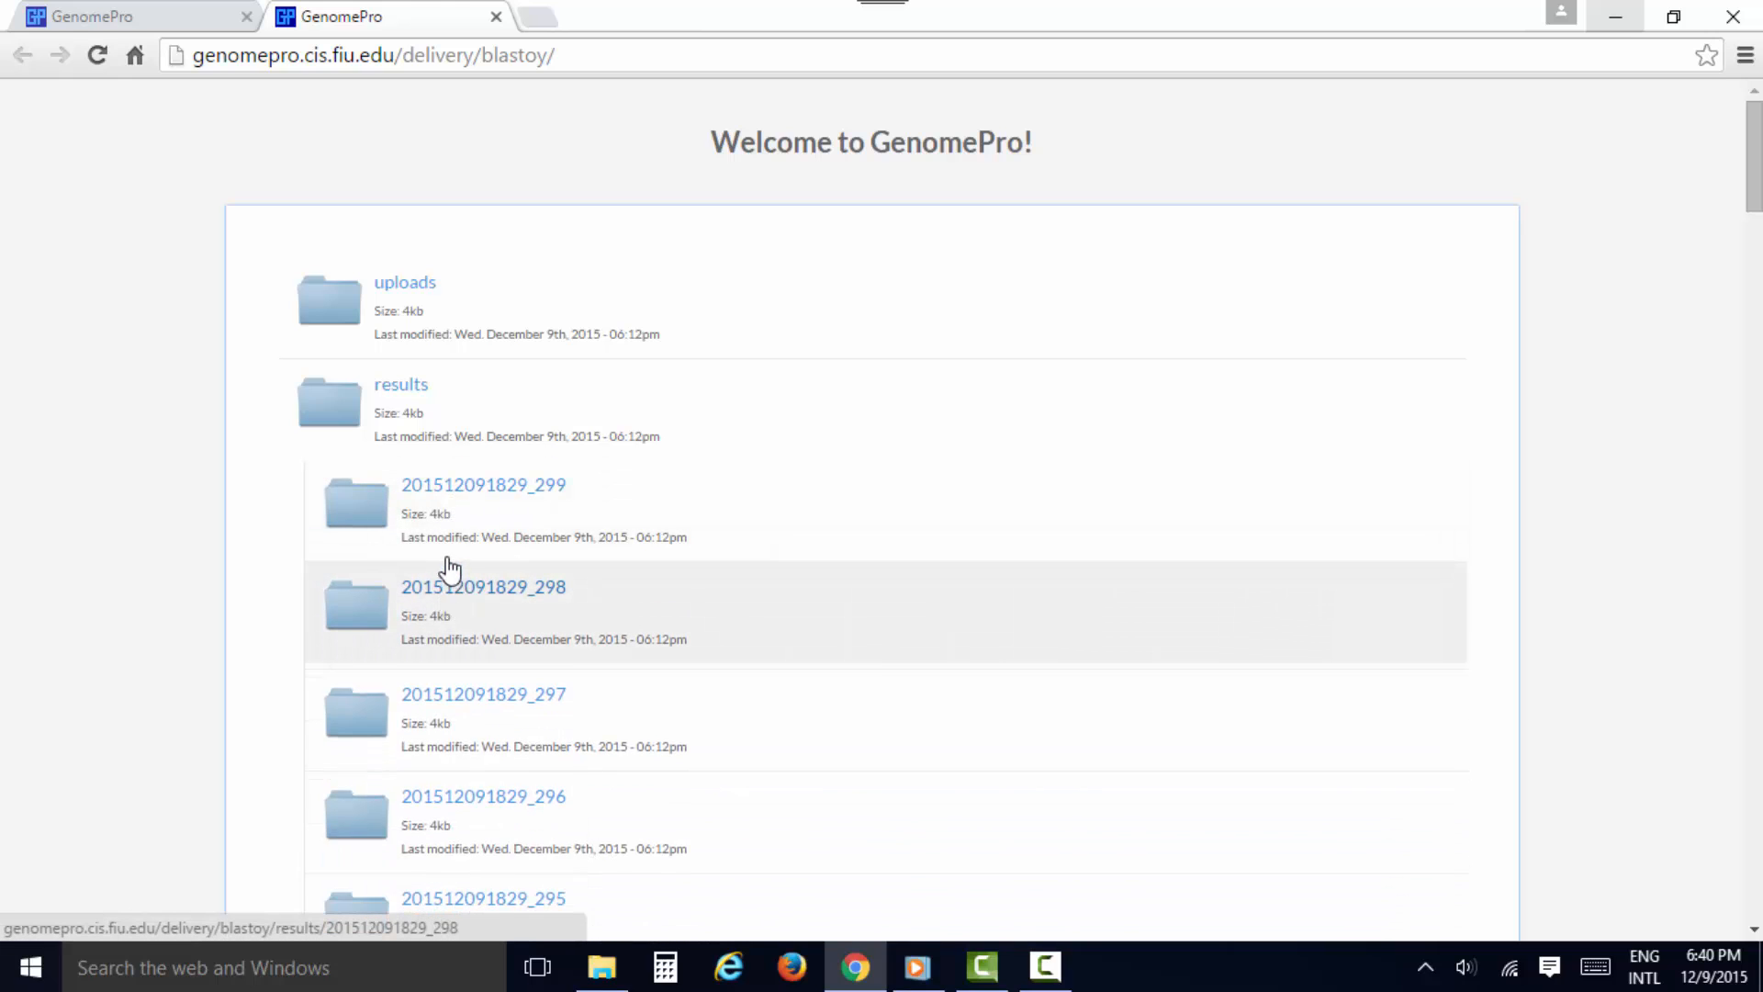
left_click(440, 400)
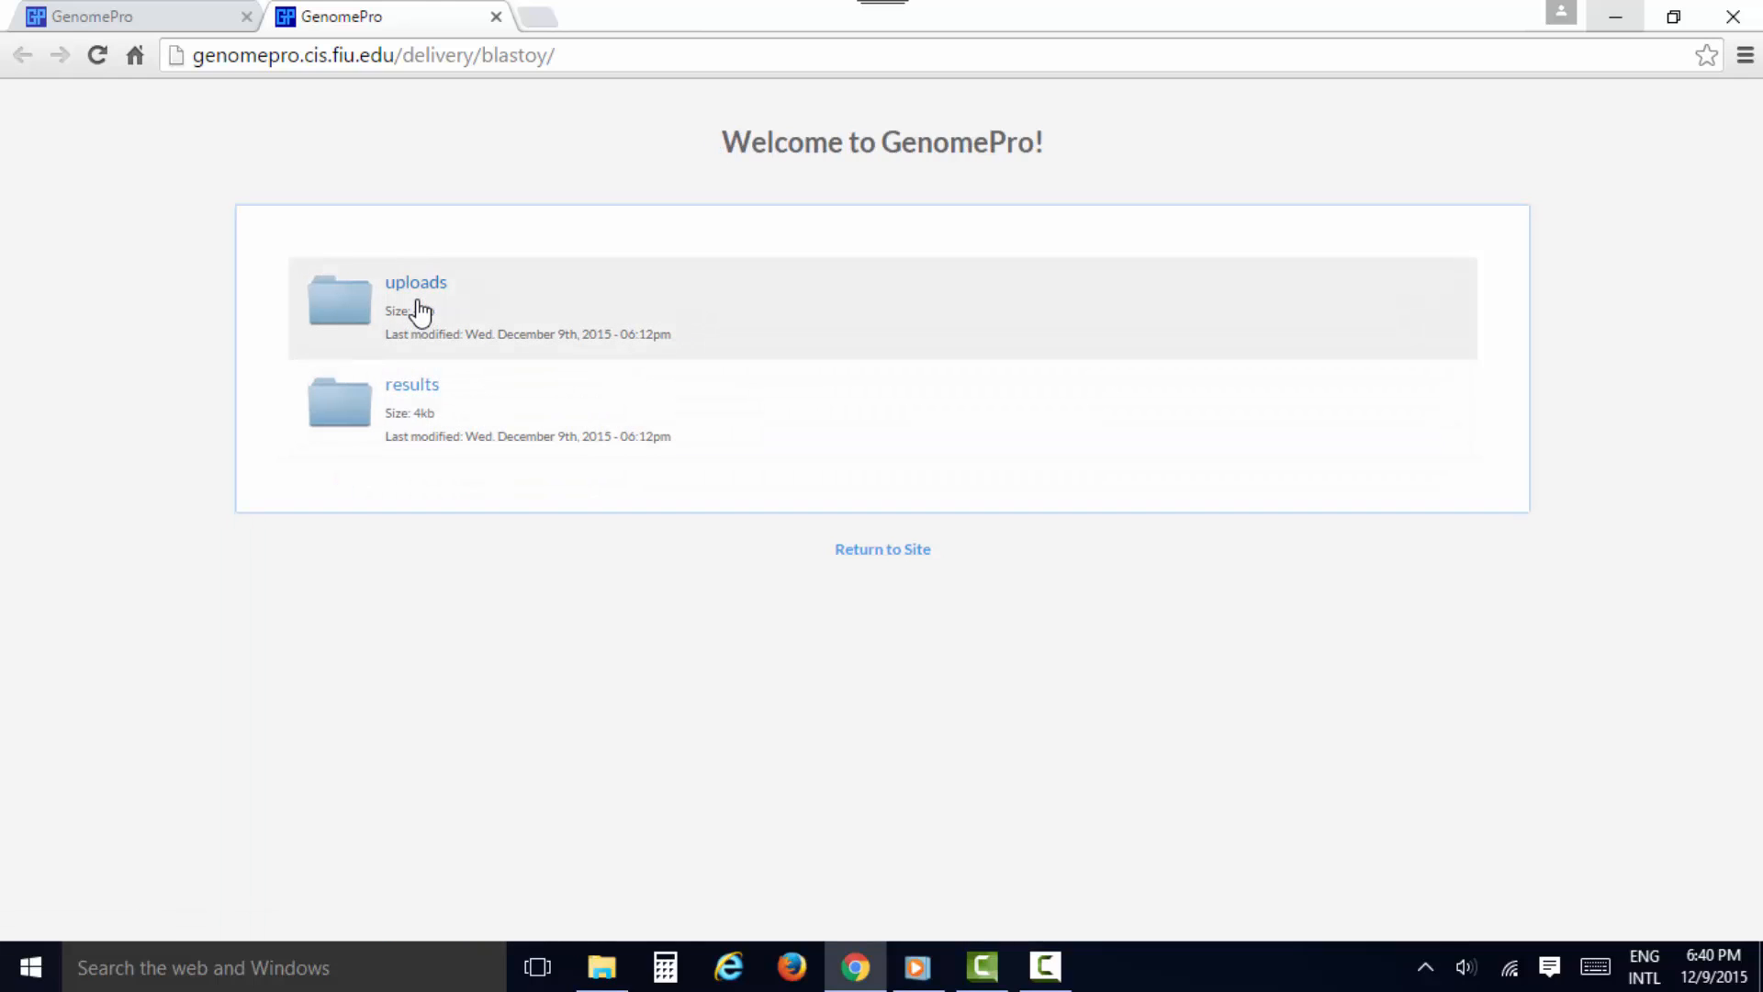
Expand the uploads folder, bring up the save dialog for map.txt, and cancel it without saving
left_click(420, 312)
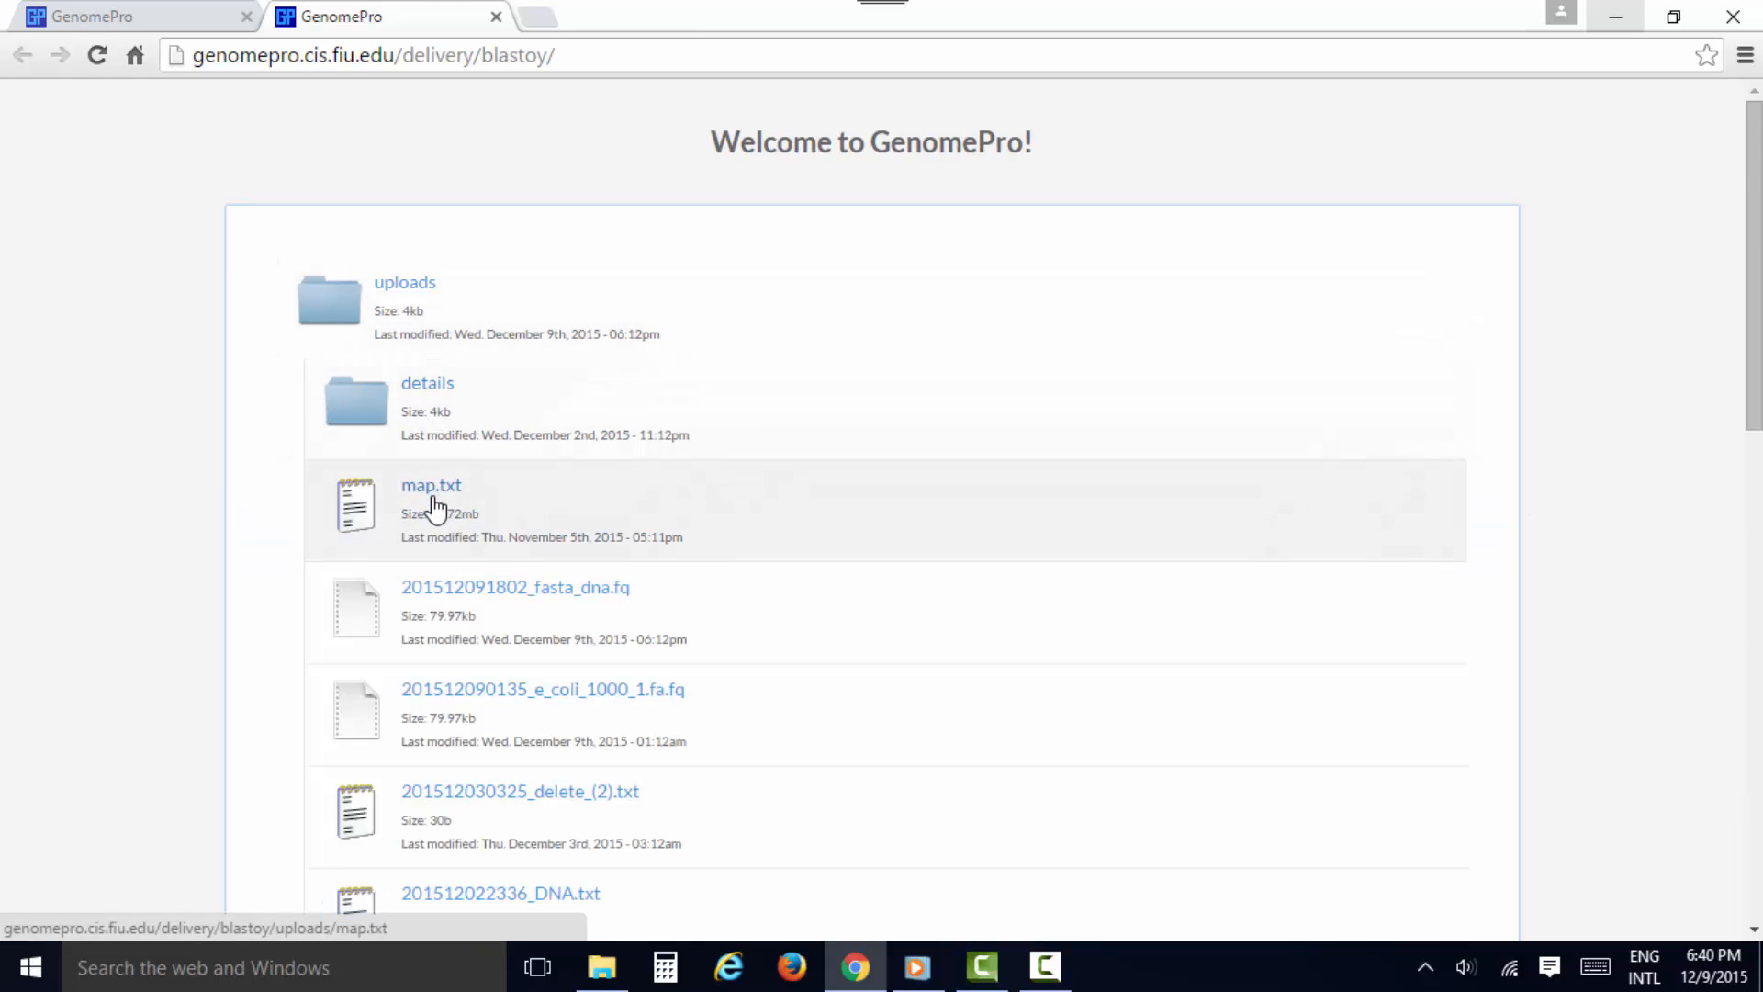
right_click(432, 497)
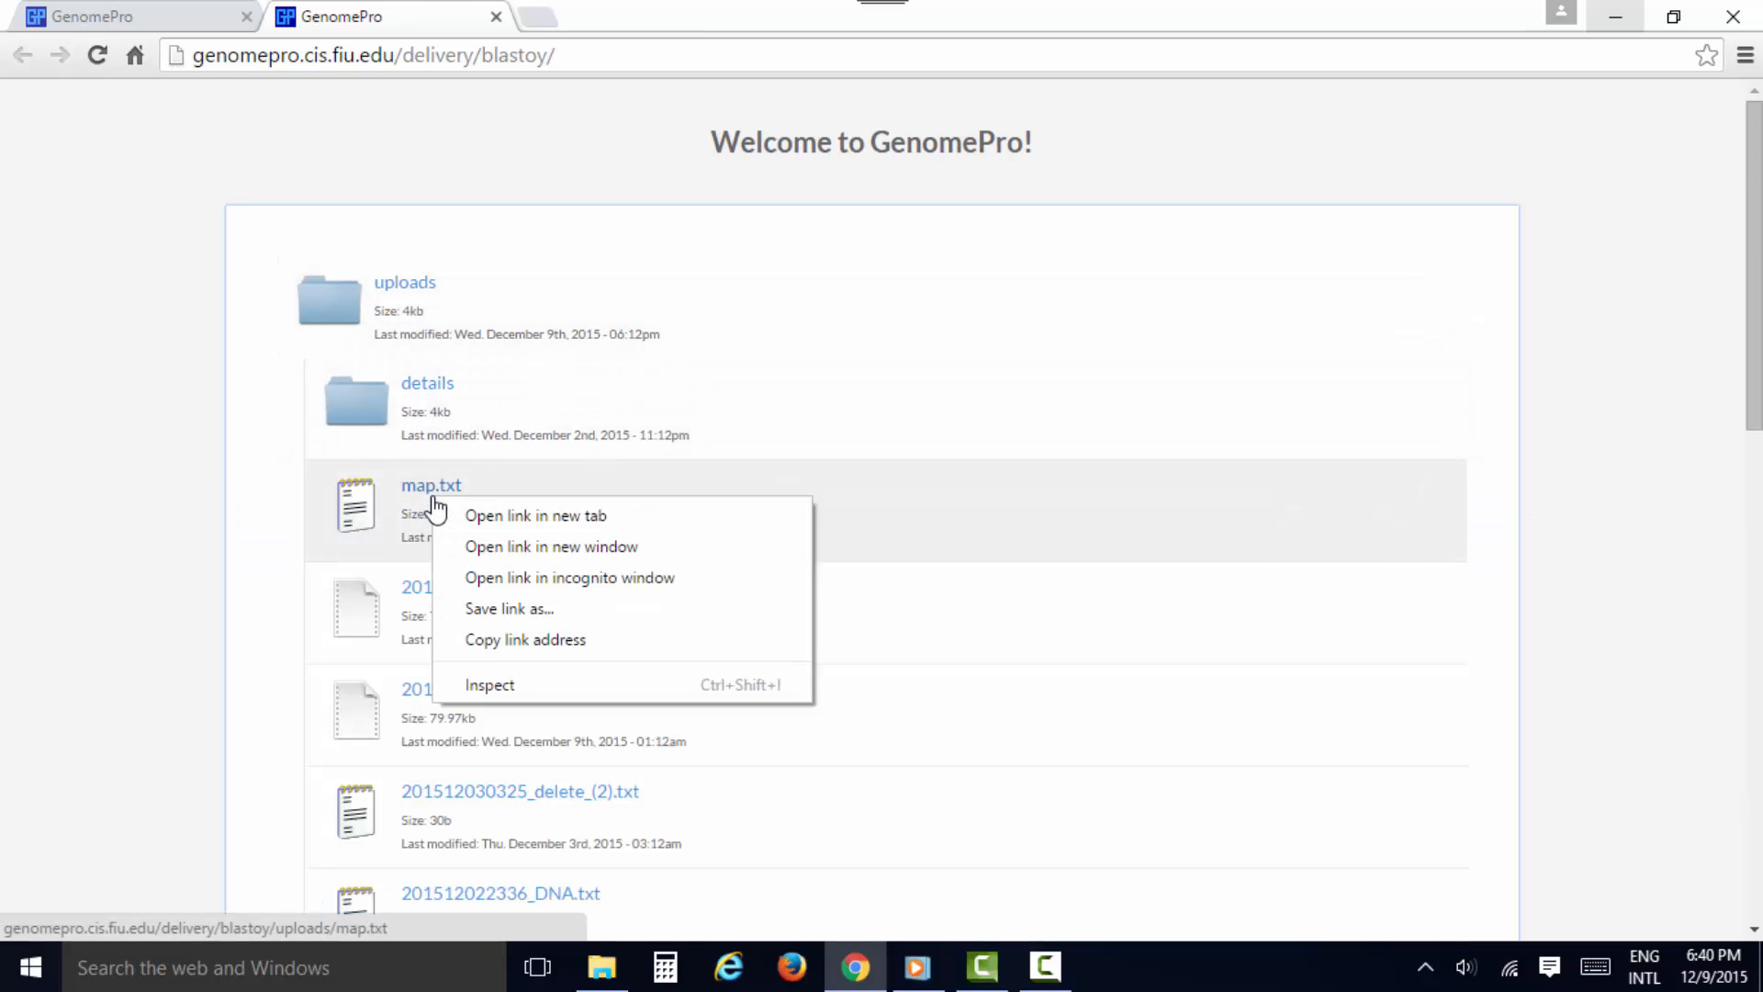
left_click(475, 609)
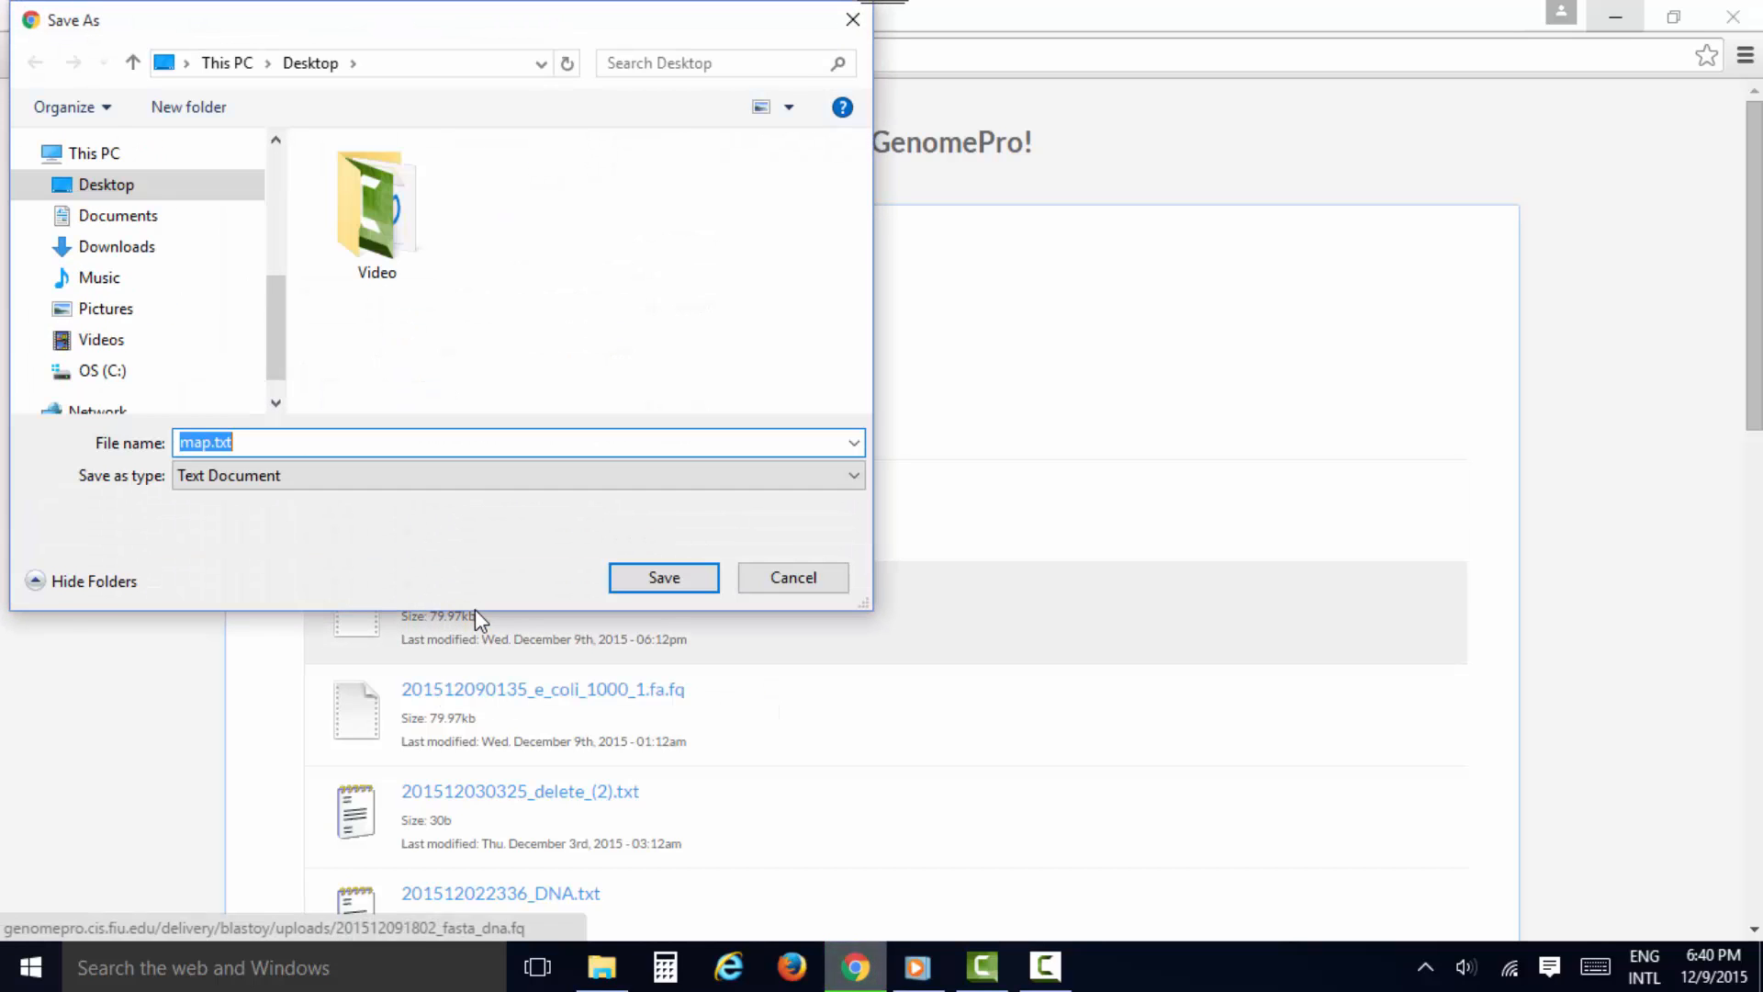
left_click(763, 581)
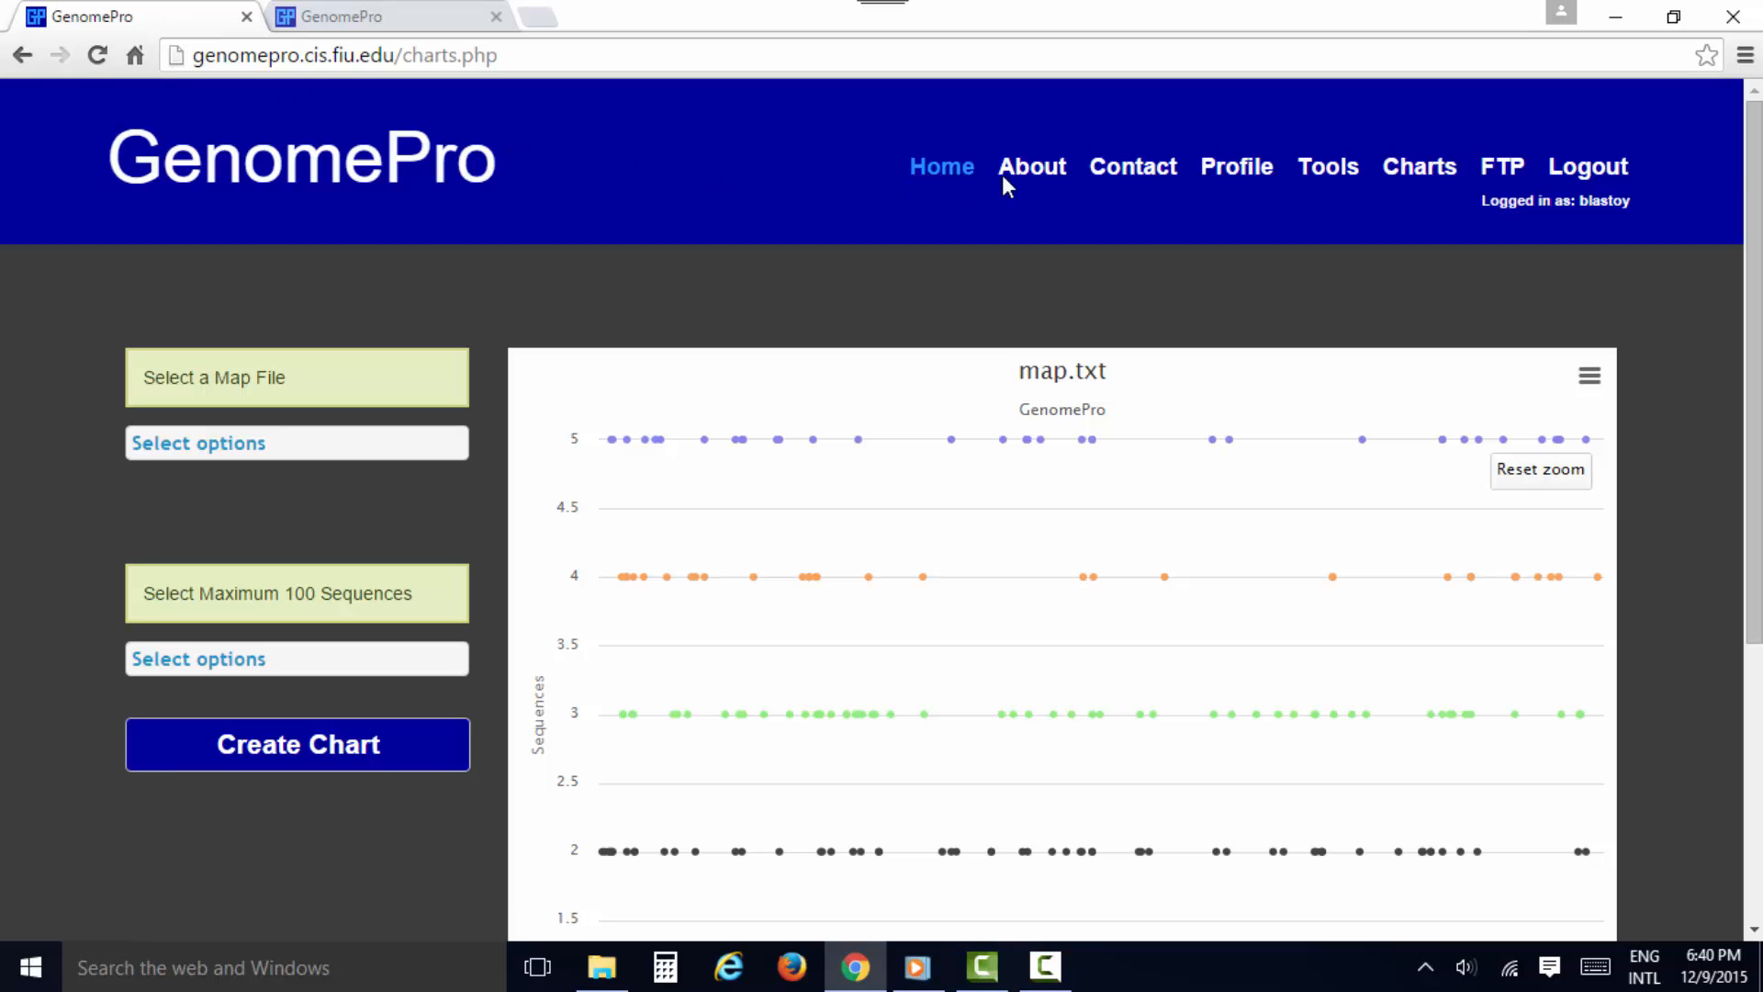
Review the Job History on the Tools page of the main site and return to the Home page
left_click(1333, 168)
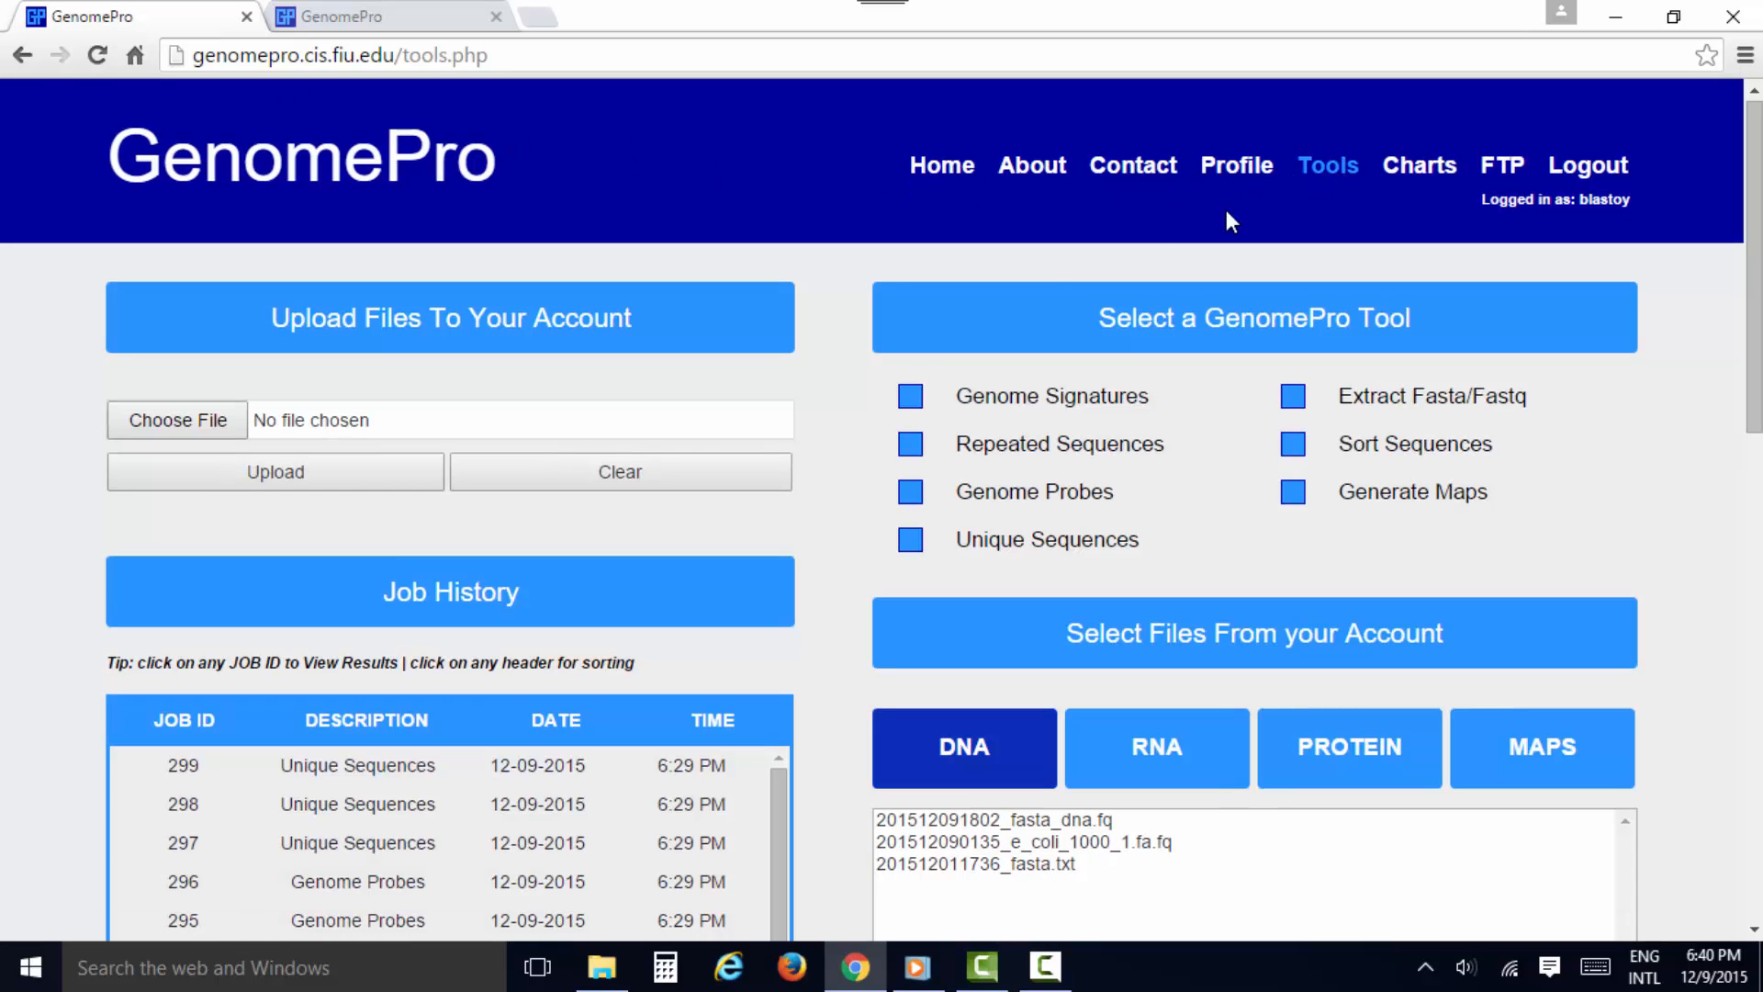
scroll(823, 450, "down", 1)
scroll(823, 452, "down", 2)
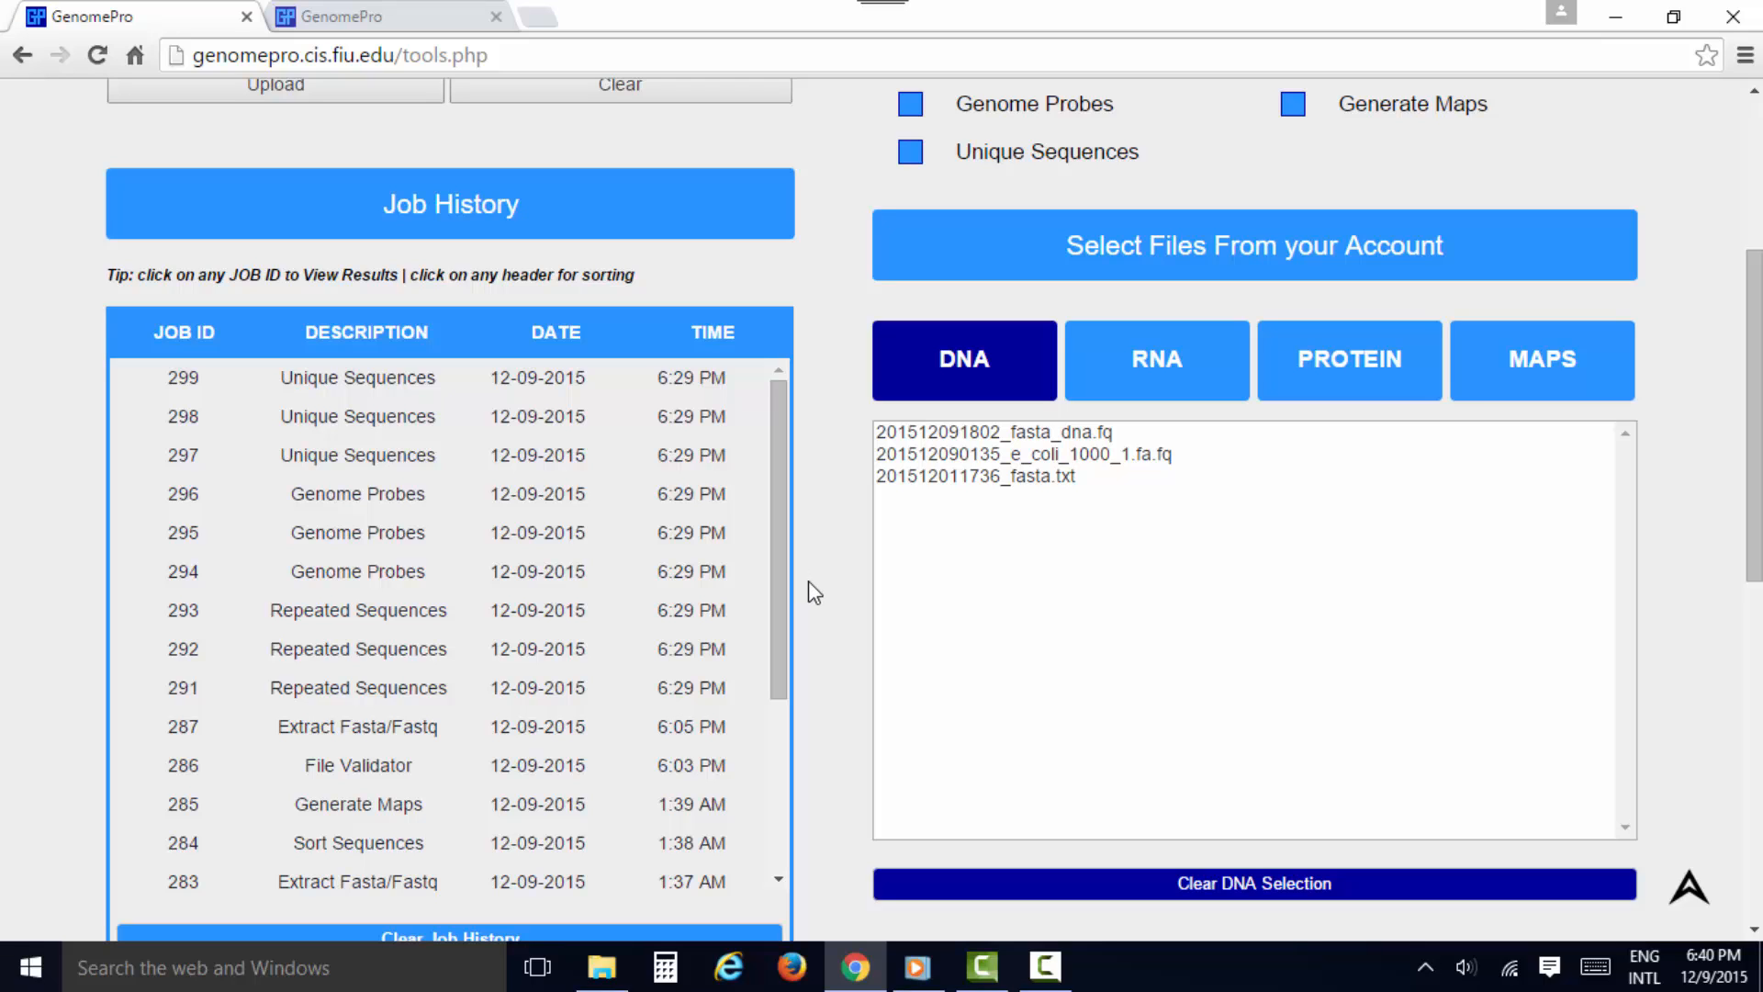
scroll(828, 575, "up", 5)
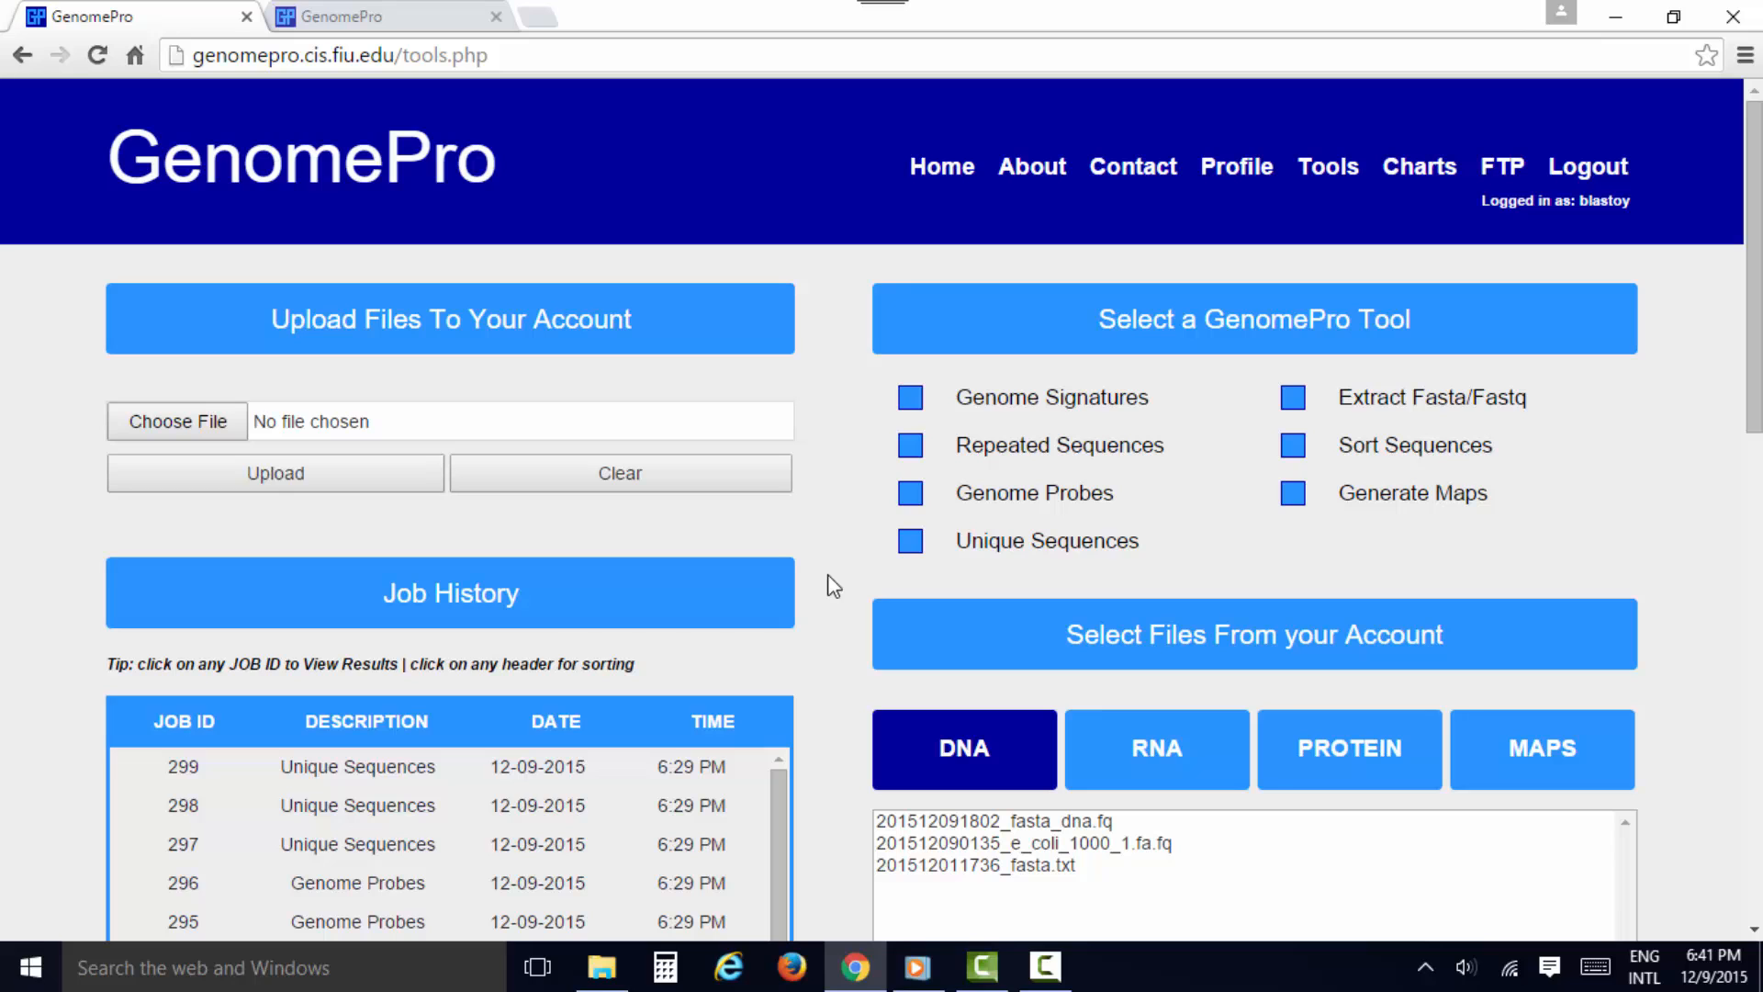
left_click(930, 180)
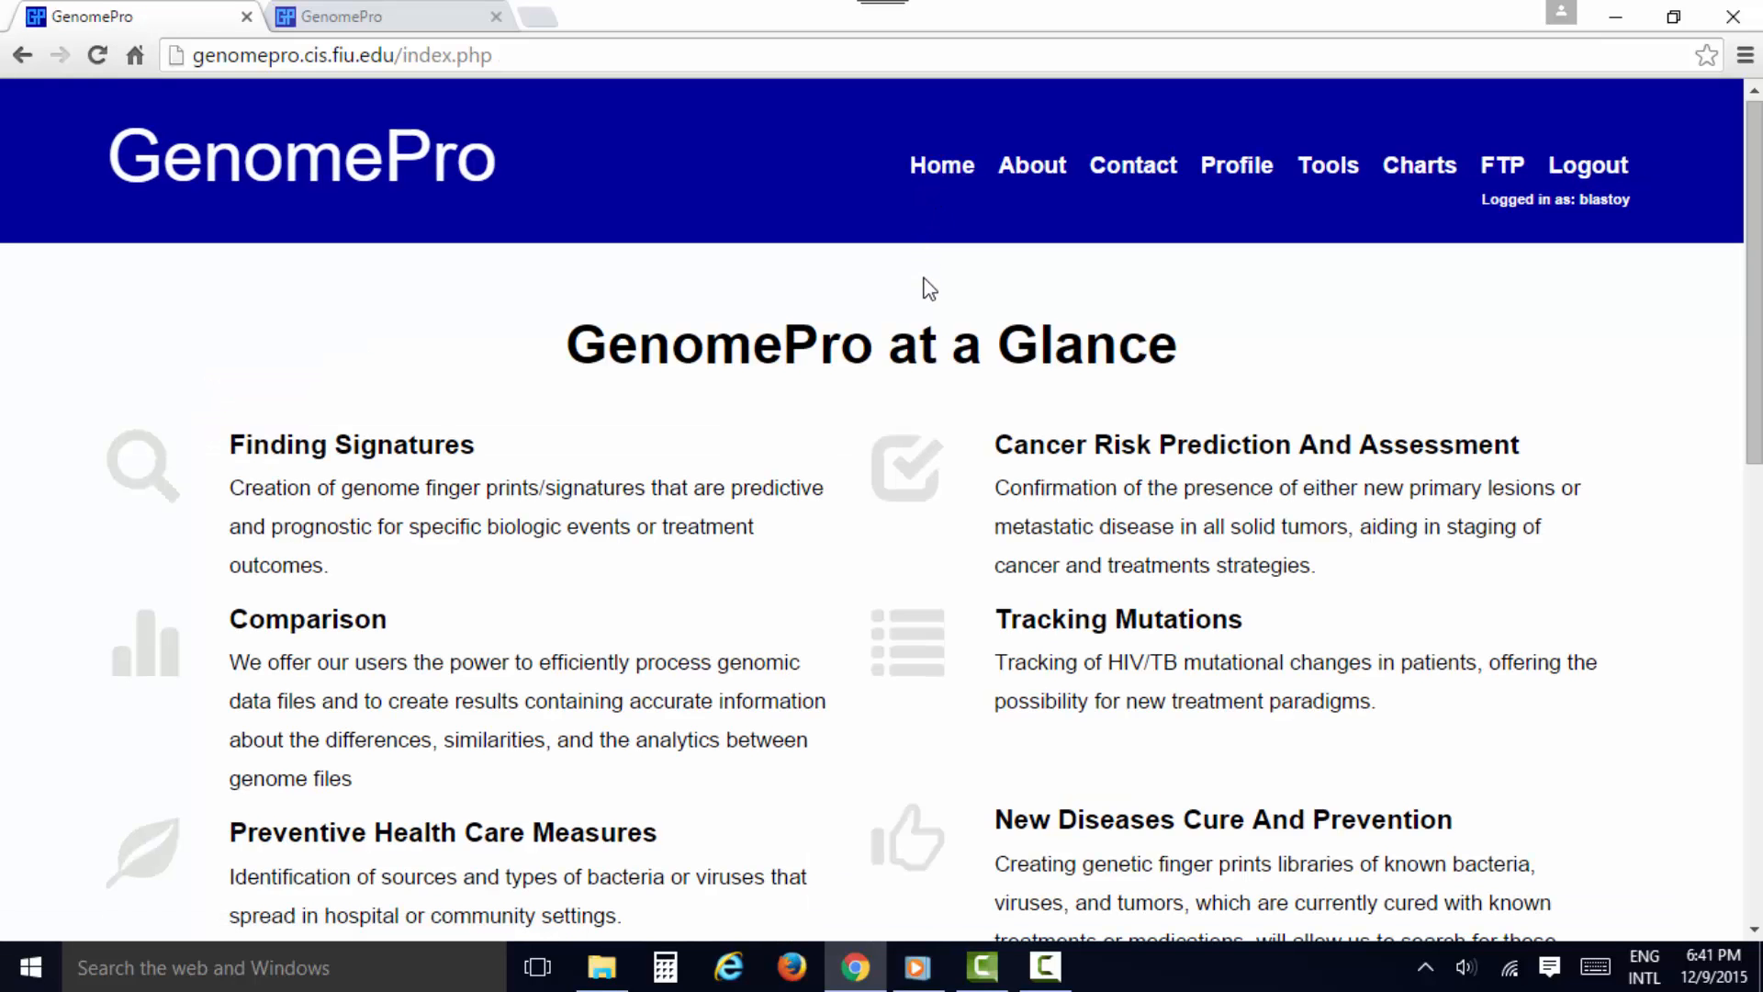